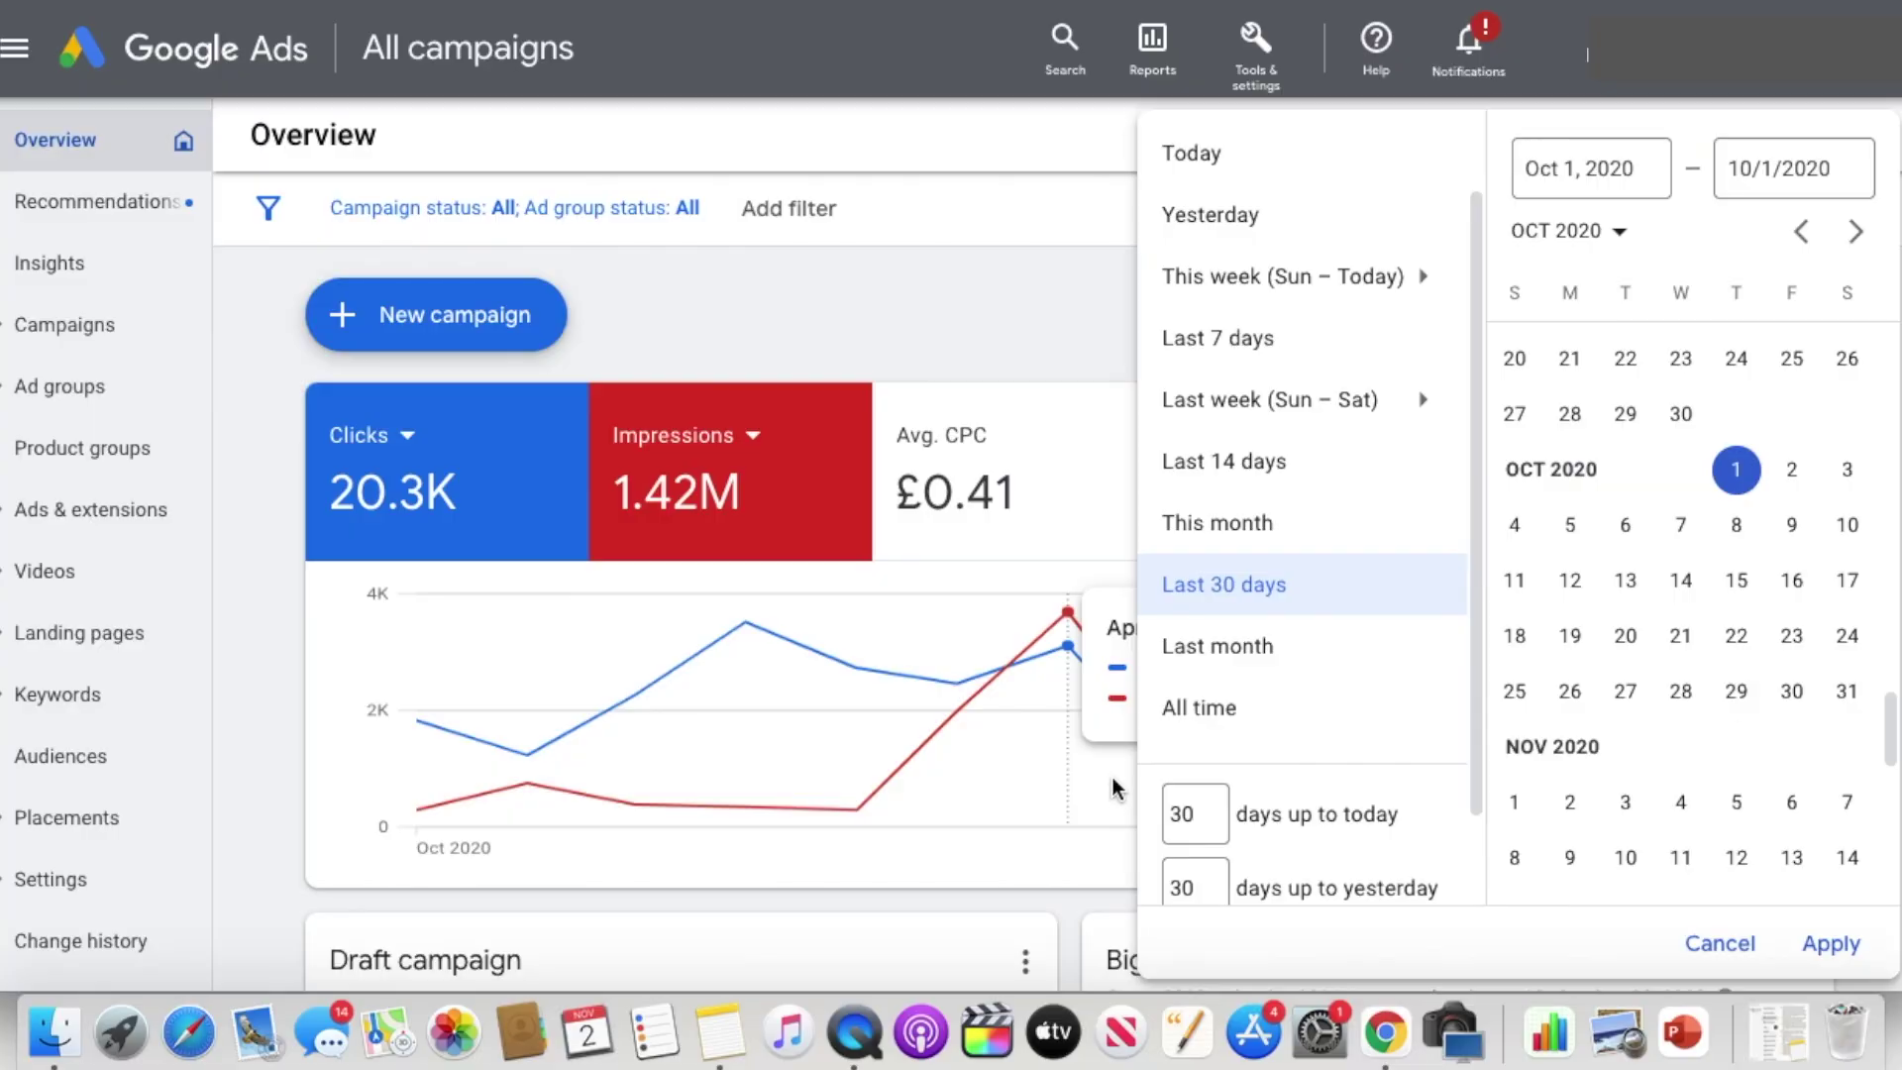
Step: Apply an Oct 1, 2020 – Oct 31, 2021 date range so the overview shows £8.27K cost
scroll(1703, 539, down, 1)
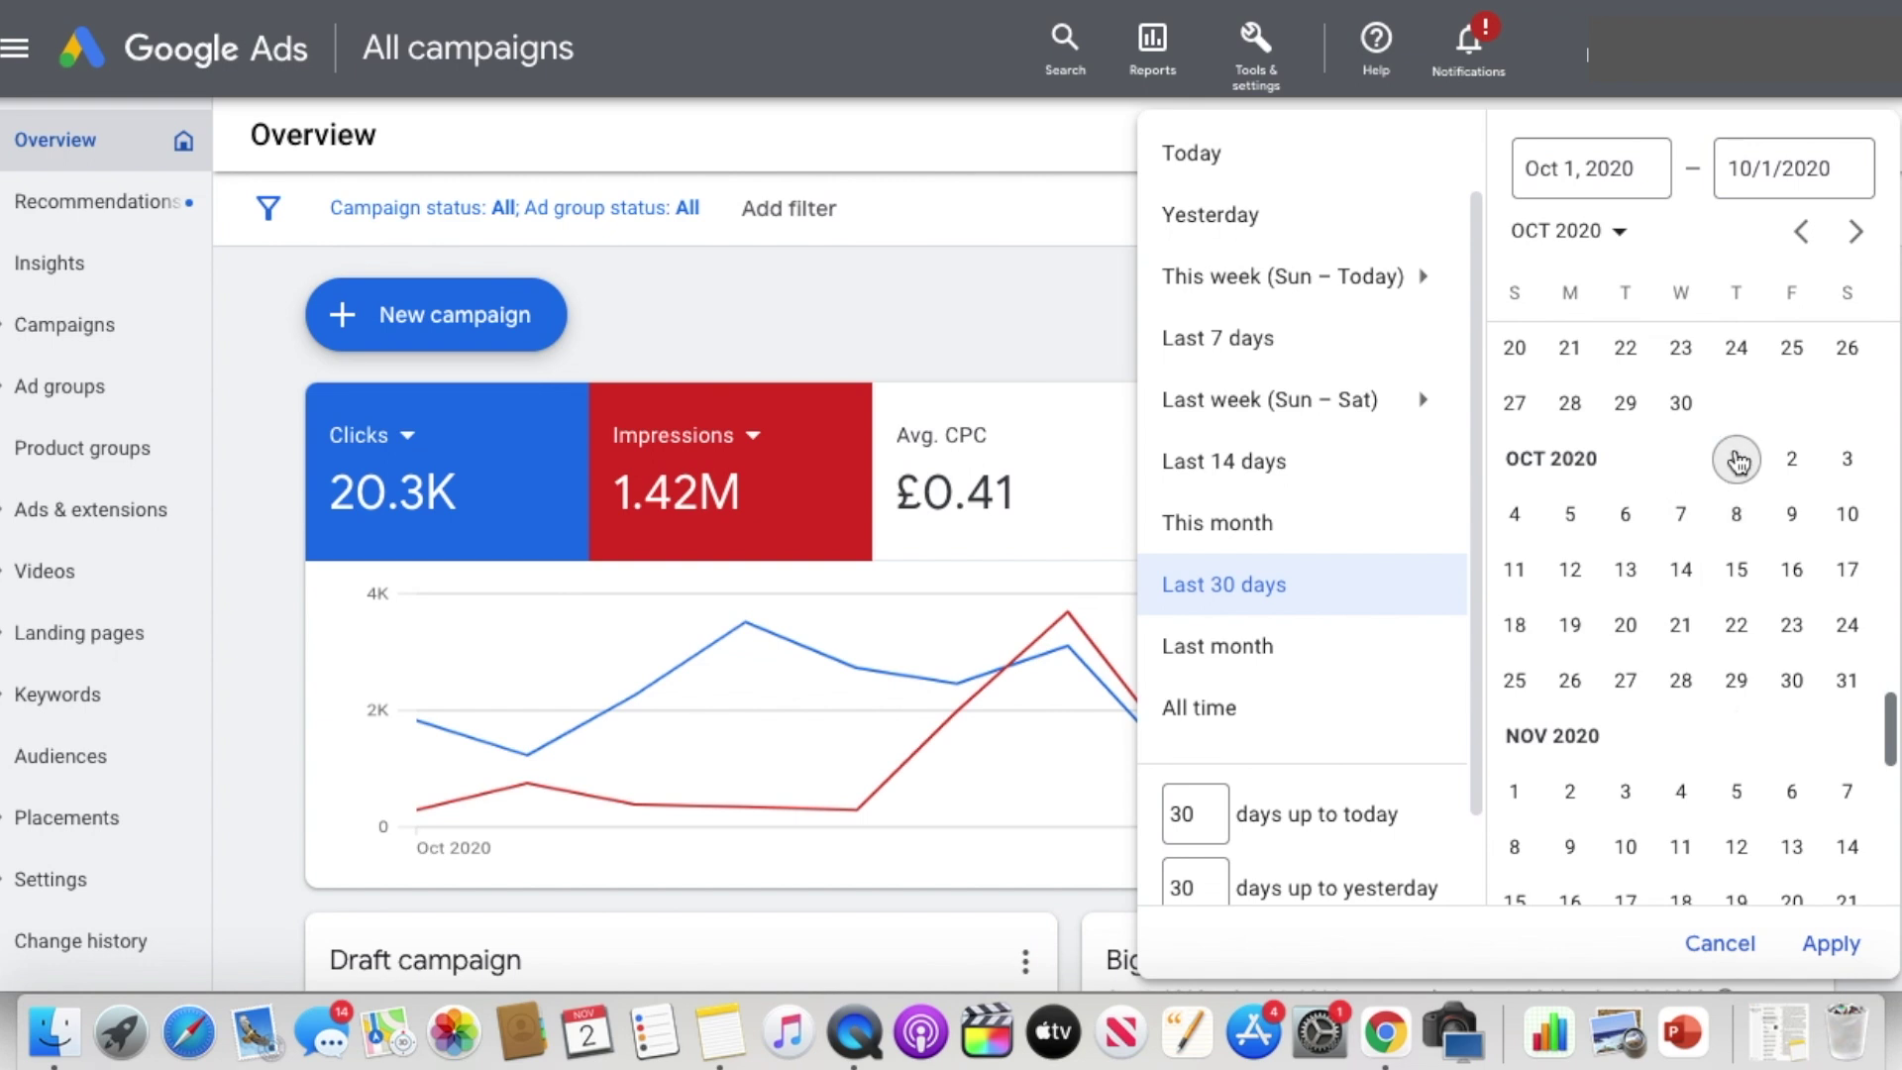
scroll(1736, 461, down, 20)
scroll(1736, 463, down, 5)
scroll(1647, 693, up, 2)
click(1517, 646)
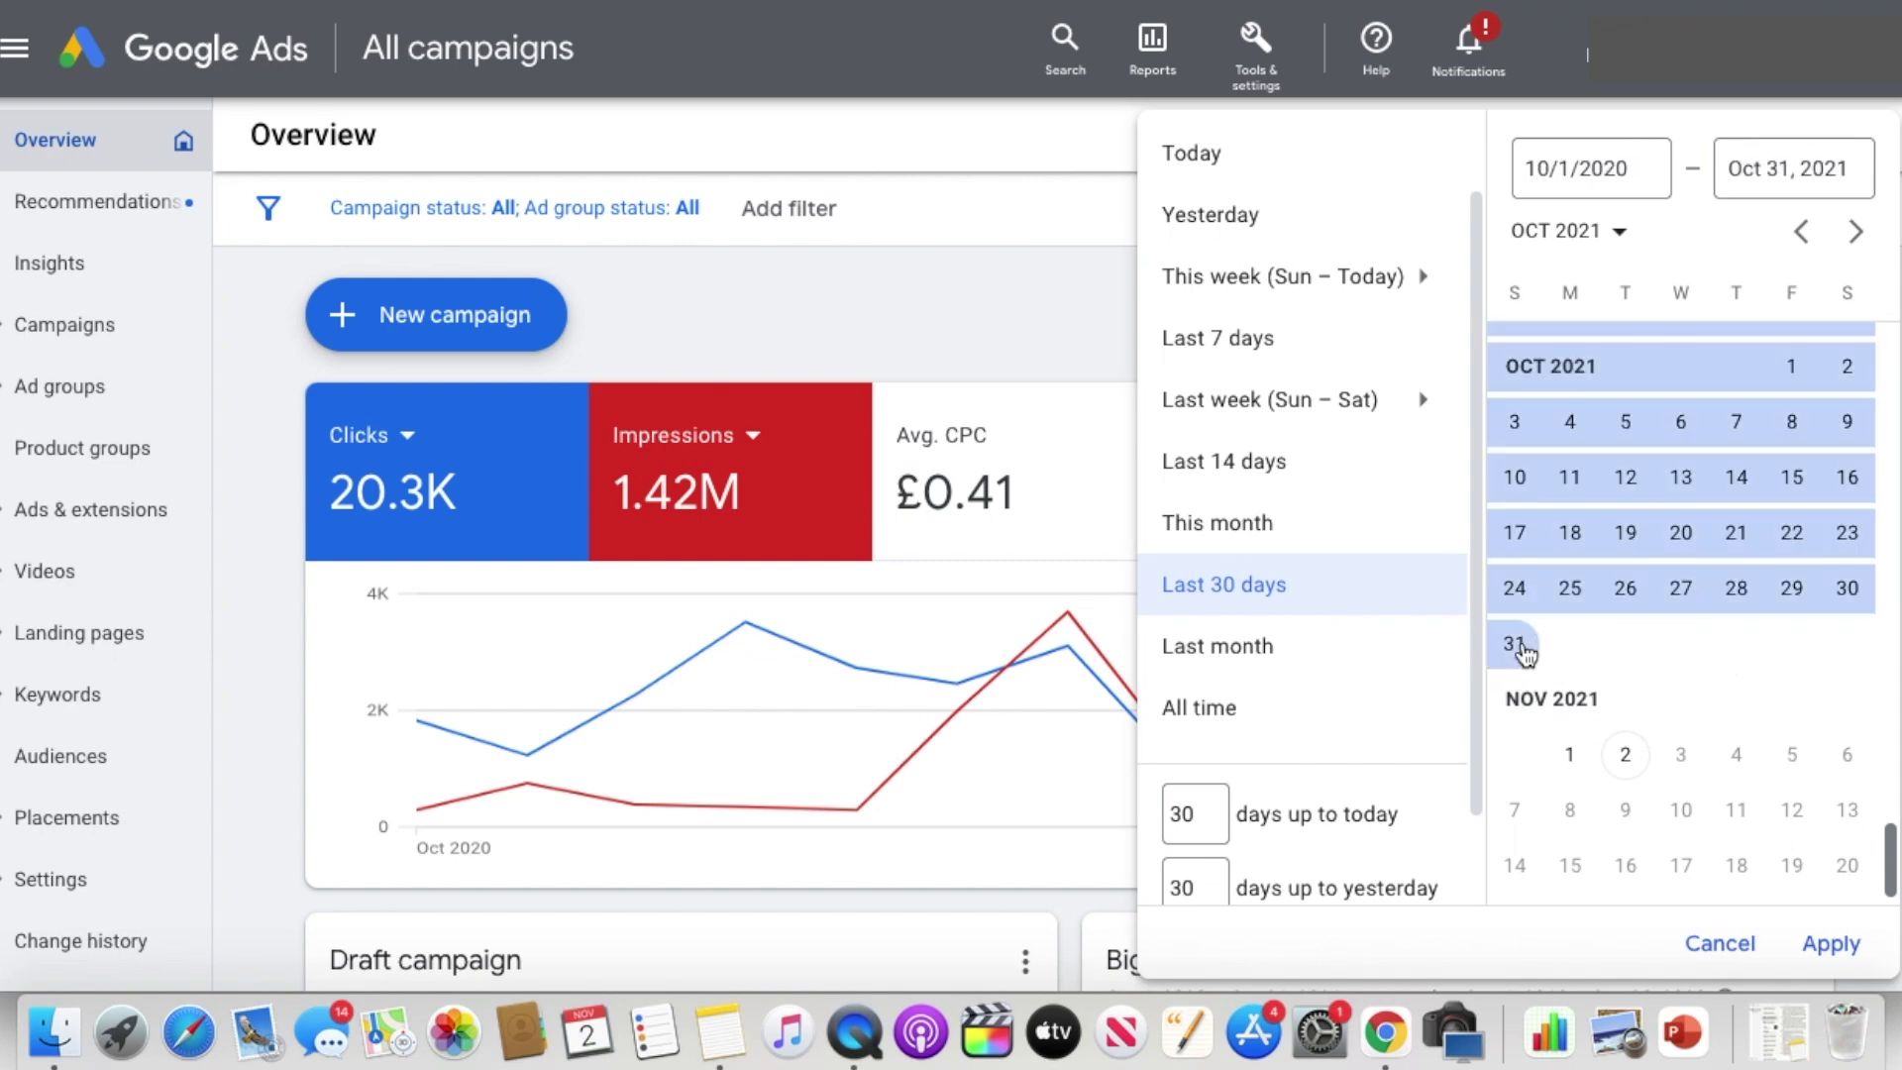
click(1830, 943)
scroll(1323, 525, down, 1)
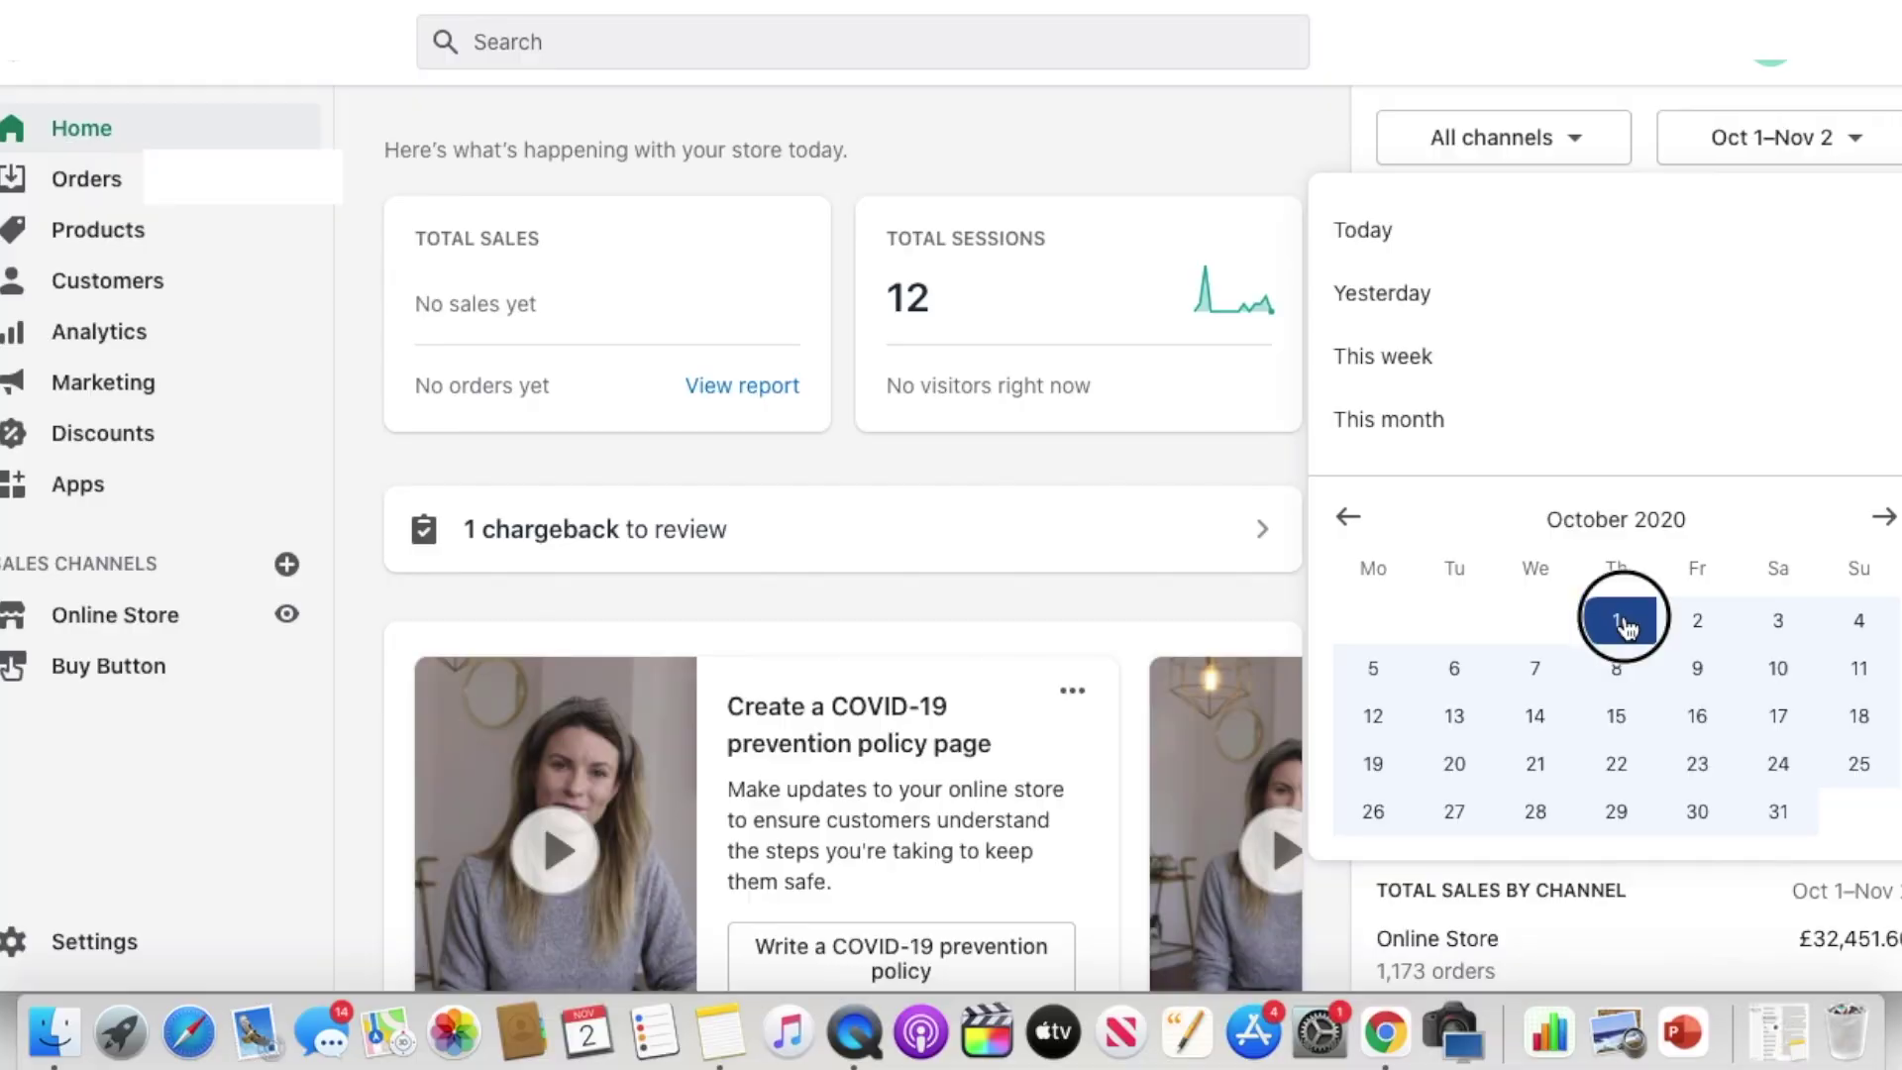
Step: Set the Home sales range from Oct 1 to Oct 31, 2021, showing £32,402.62 total sales
click(1625, 622)
click(1883, 517)
double_click(1883, 517)
double_click(1883, 517)
double_click(1883, 517)
double_click(1883, 517)
double_click(1882, 517)
click(1882, 517)
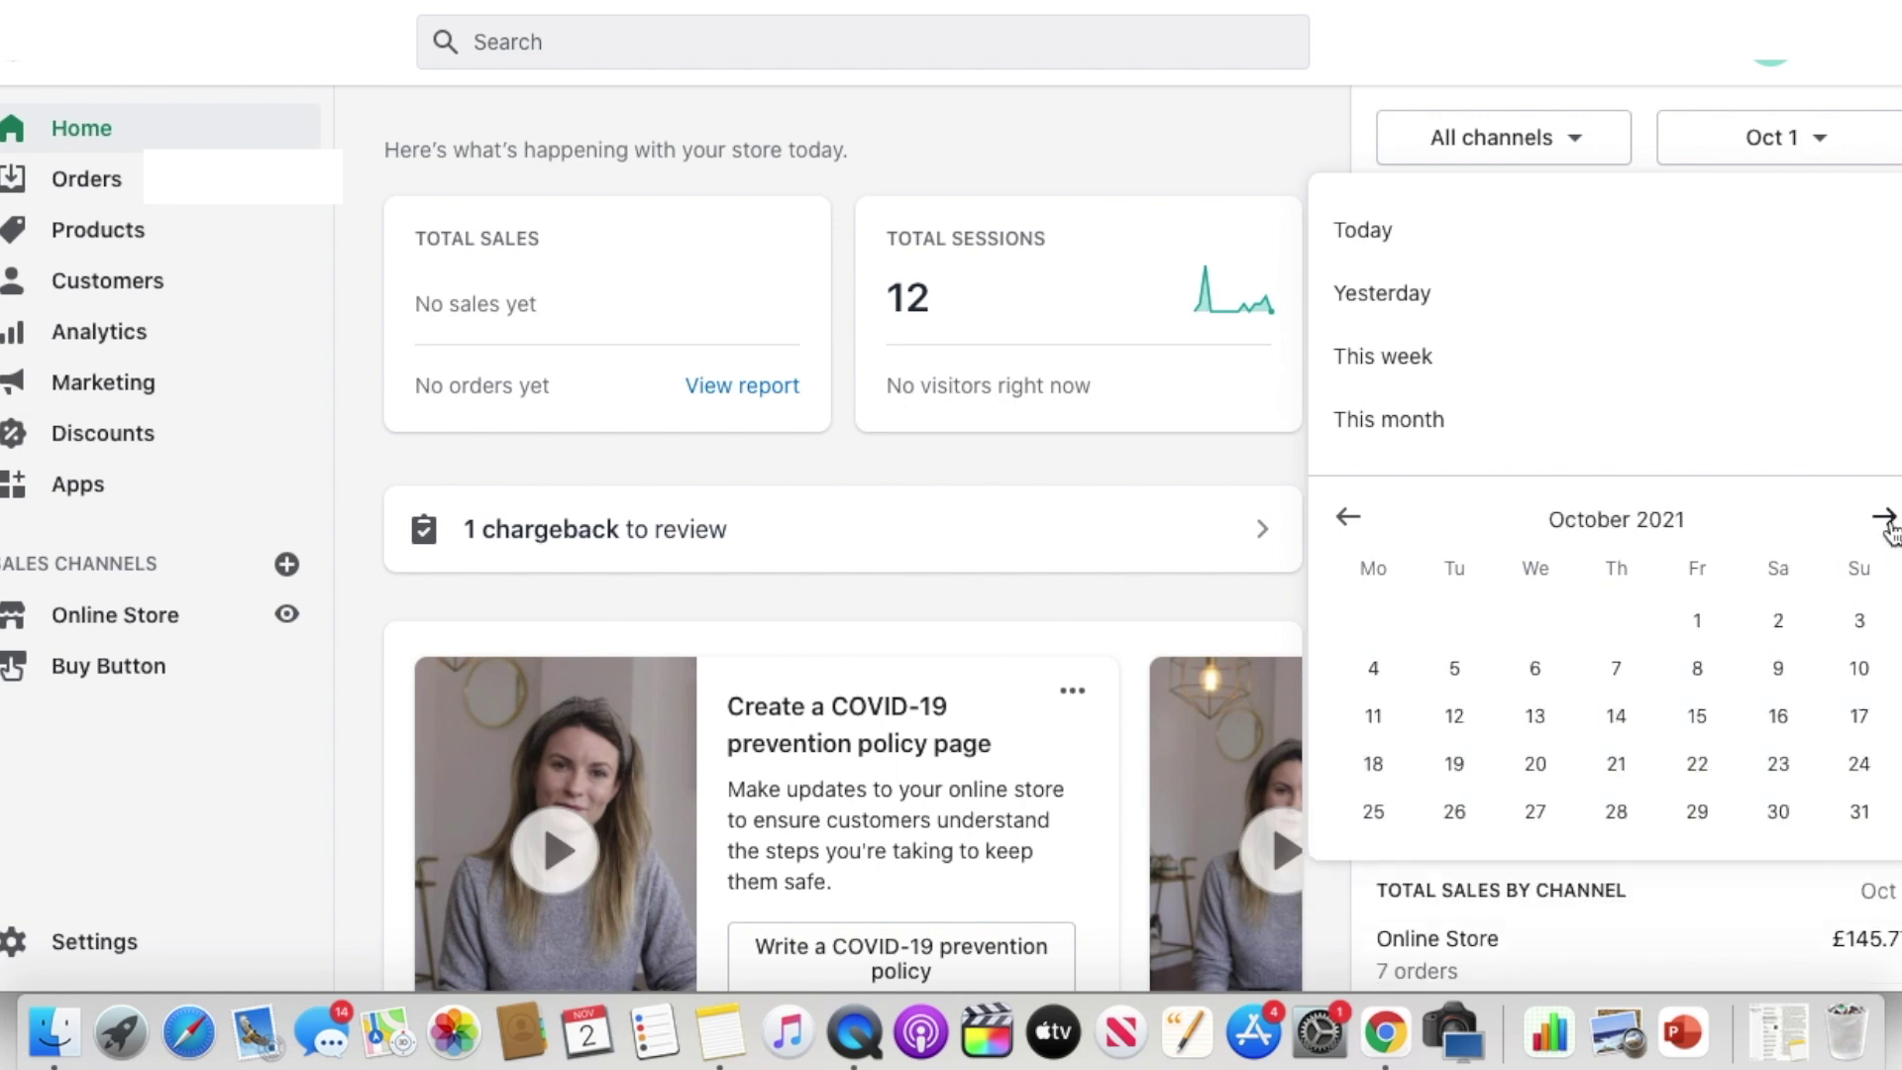
click(1861, 814)
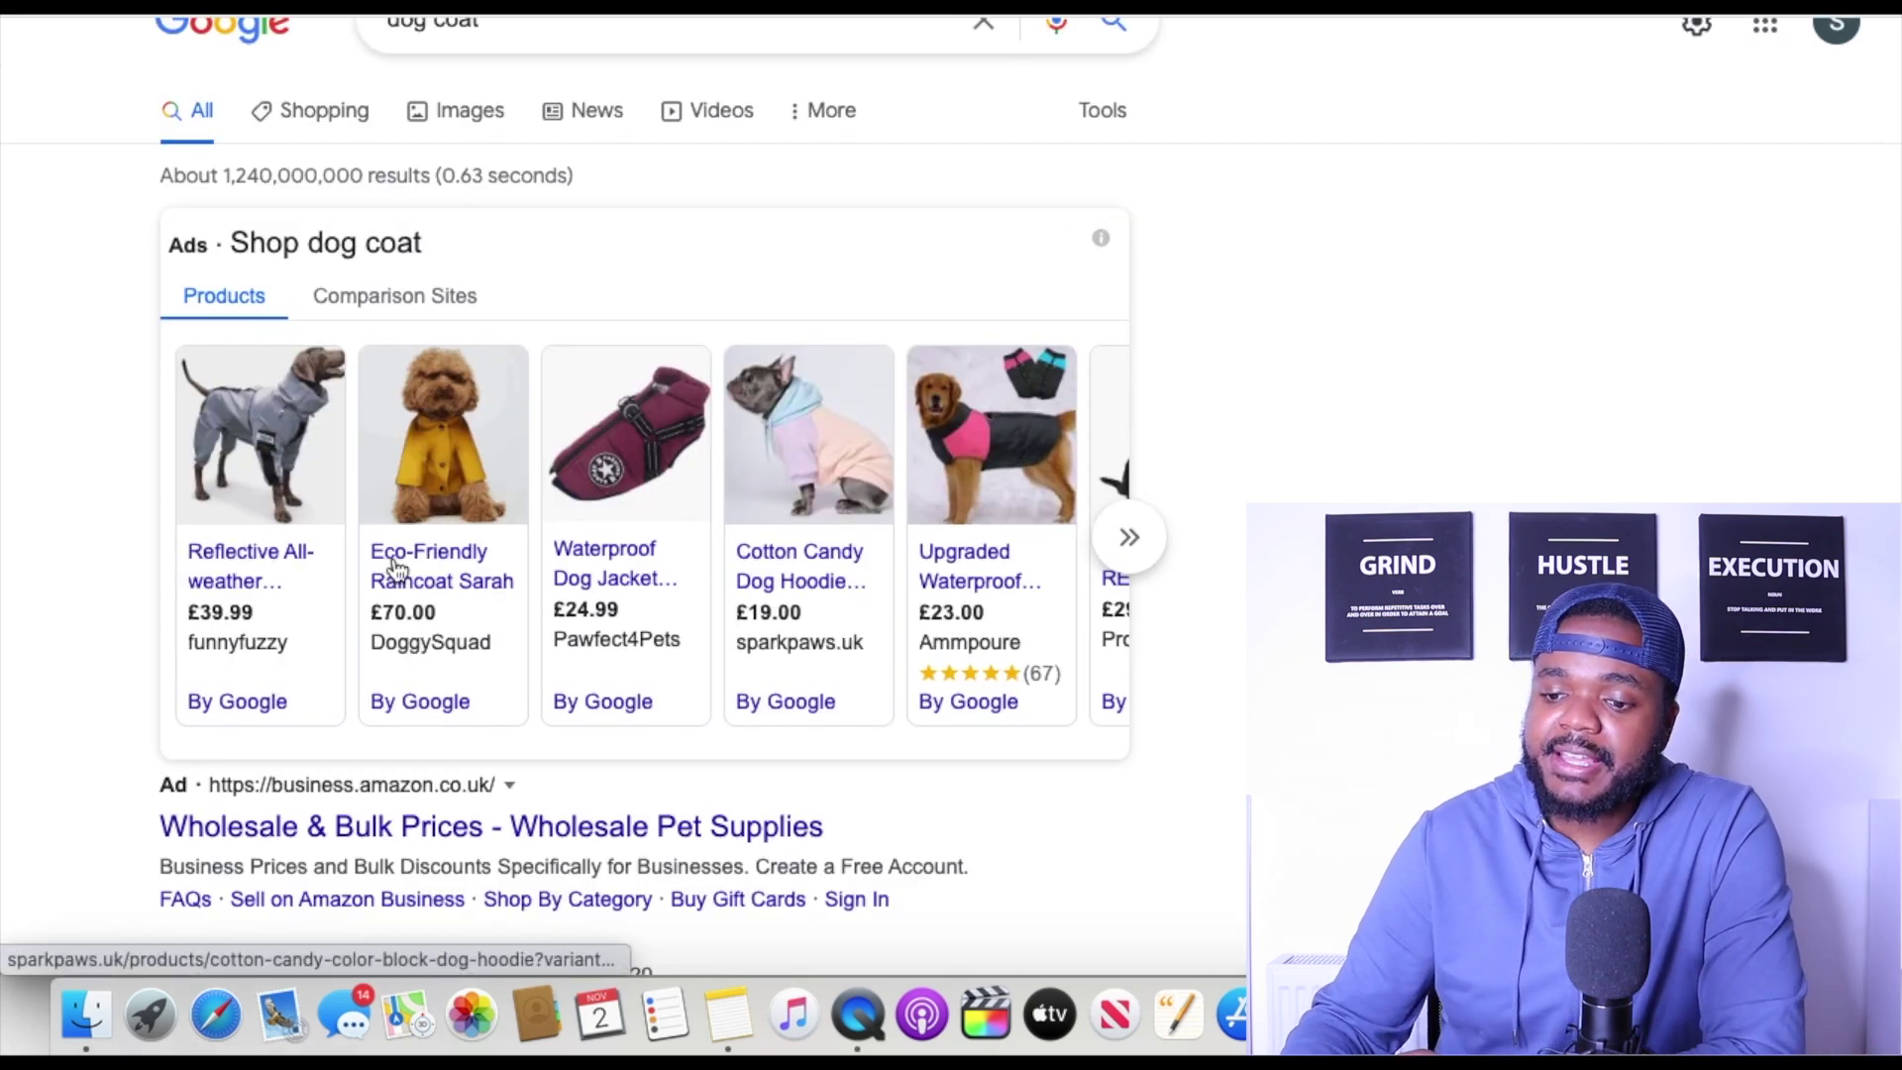
Step: Inspect the first dog coat shopping ads at the top of the results
click(193, 530)
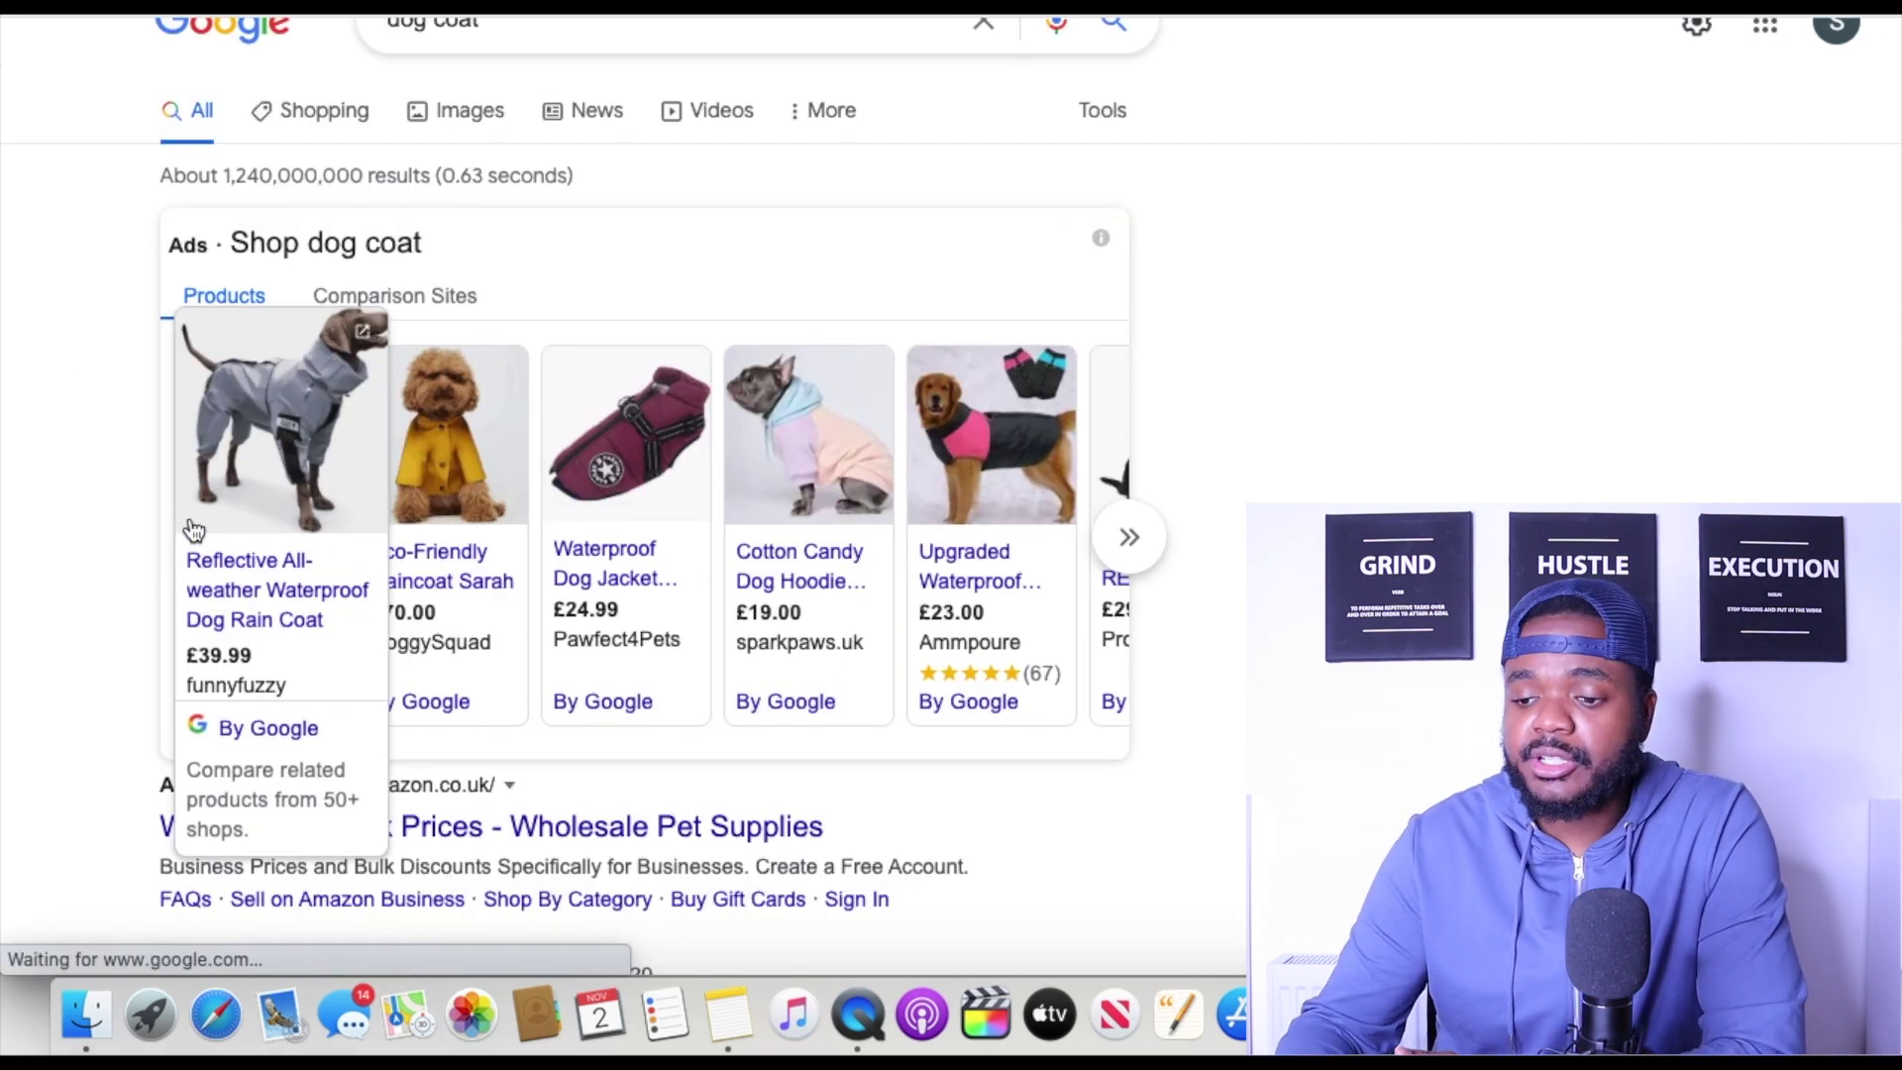
mouse_move(493, 662)
mouse_move(236, 684)
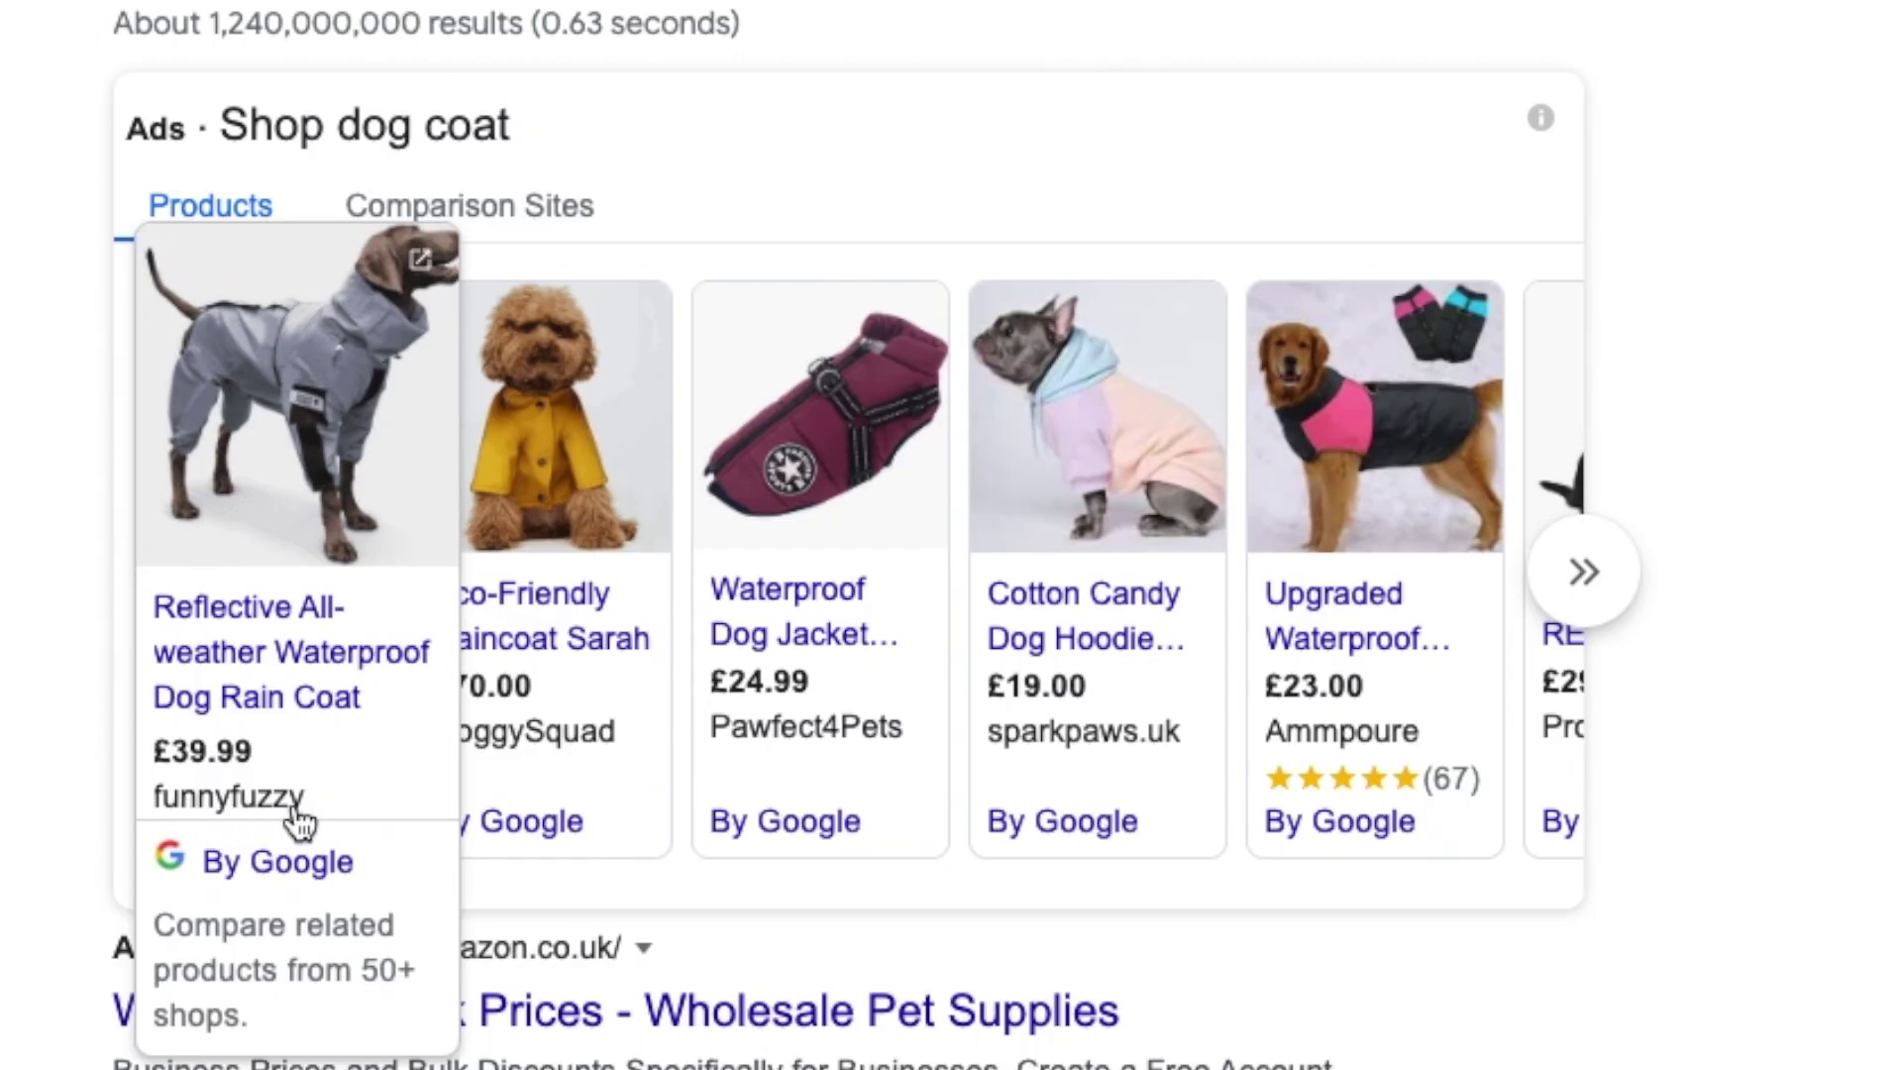
mouse_move(832, 777)
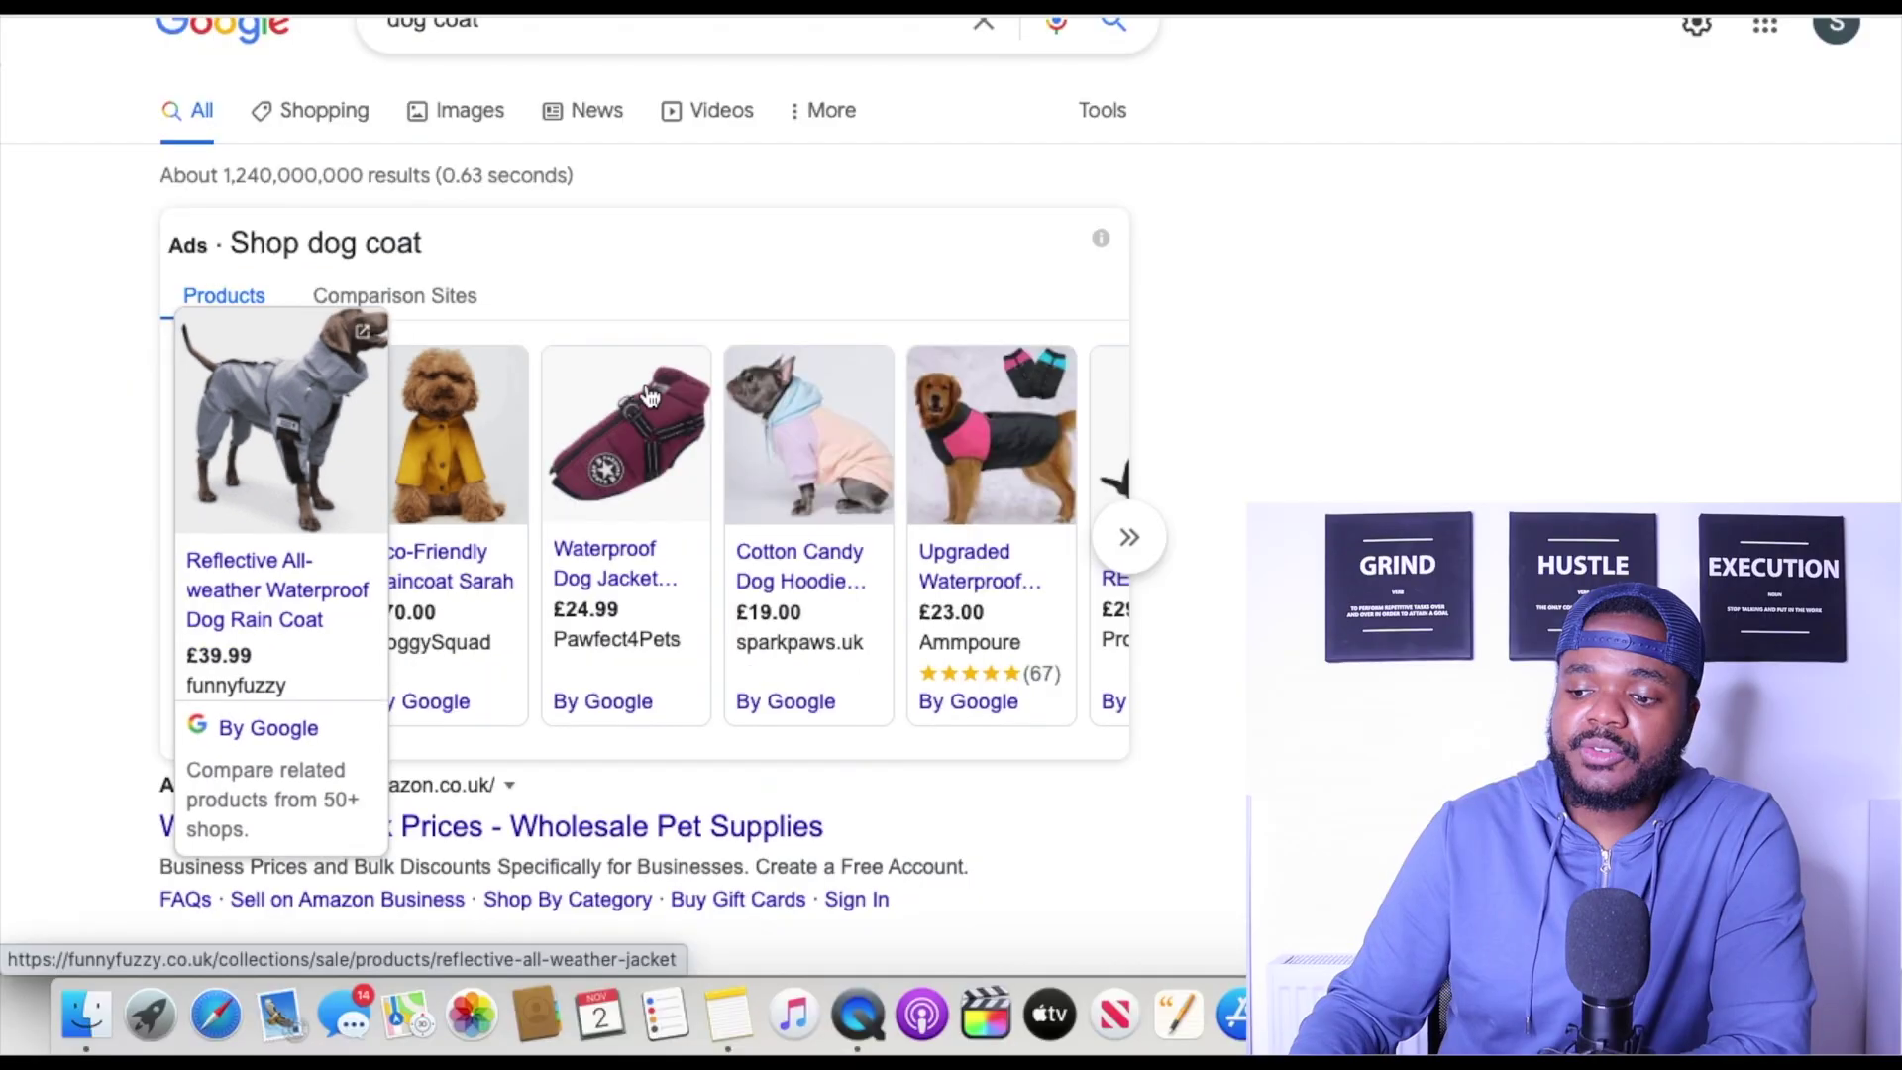
Step: Expand the shopping ads carousel to reveal more dog coats, like the £29.99 Proviz REFLECT360 jacket
mouse_move(1537, 560)
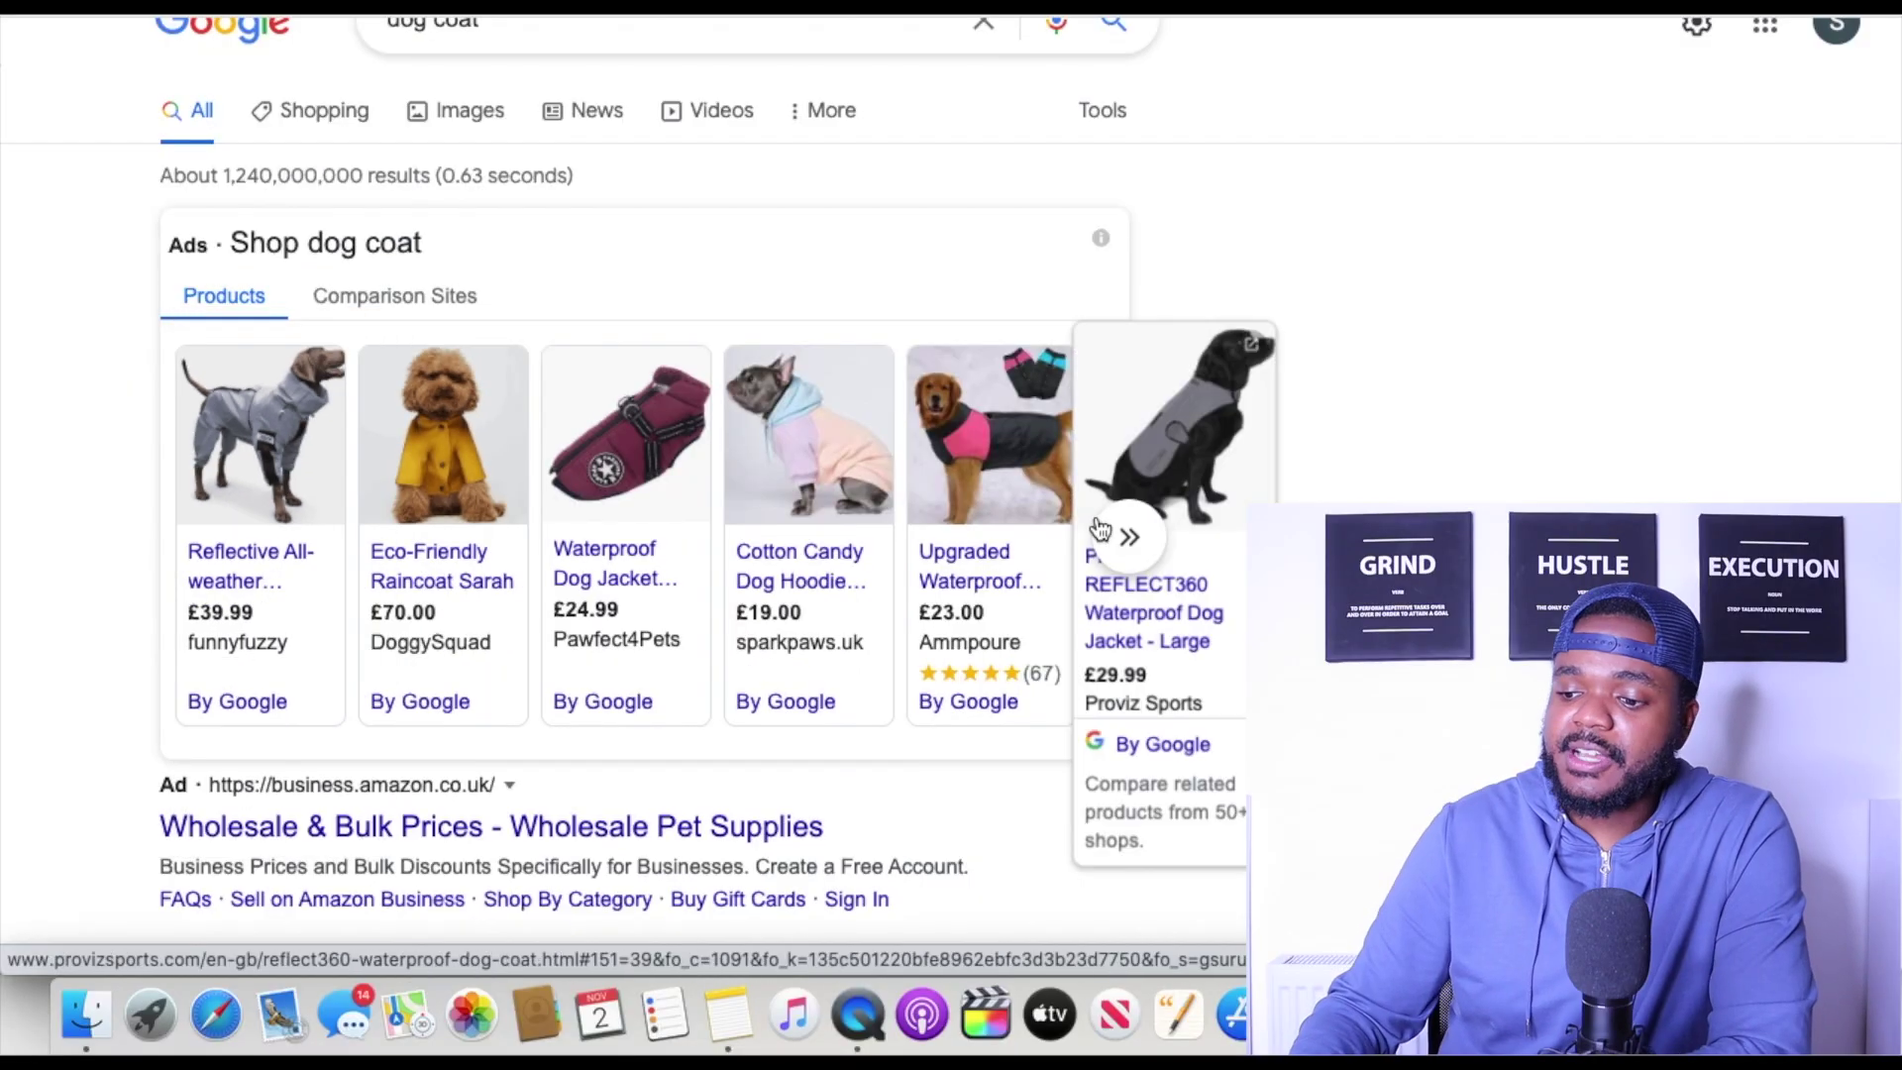
click(1126, 533)
scroll(1585, 594, right, 3)
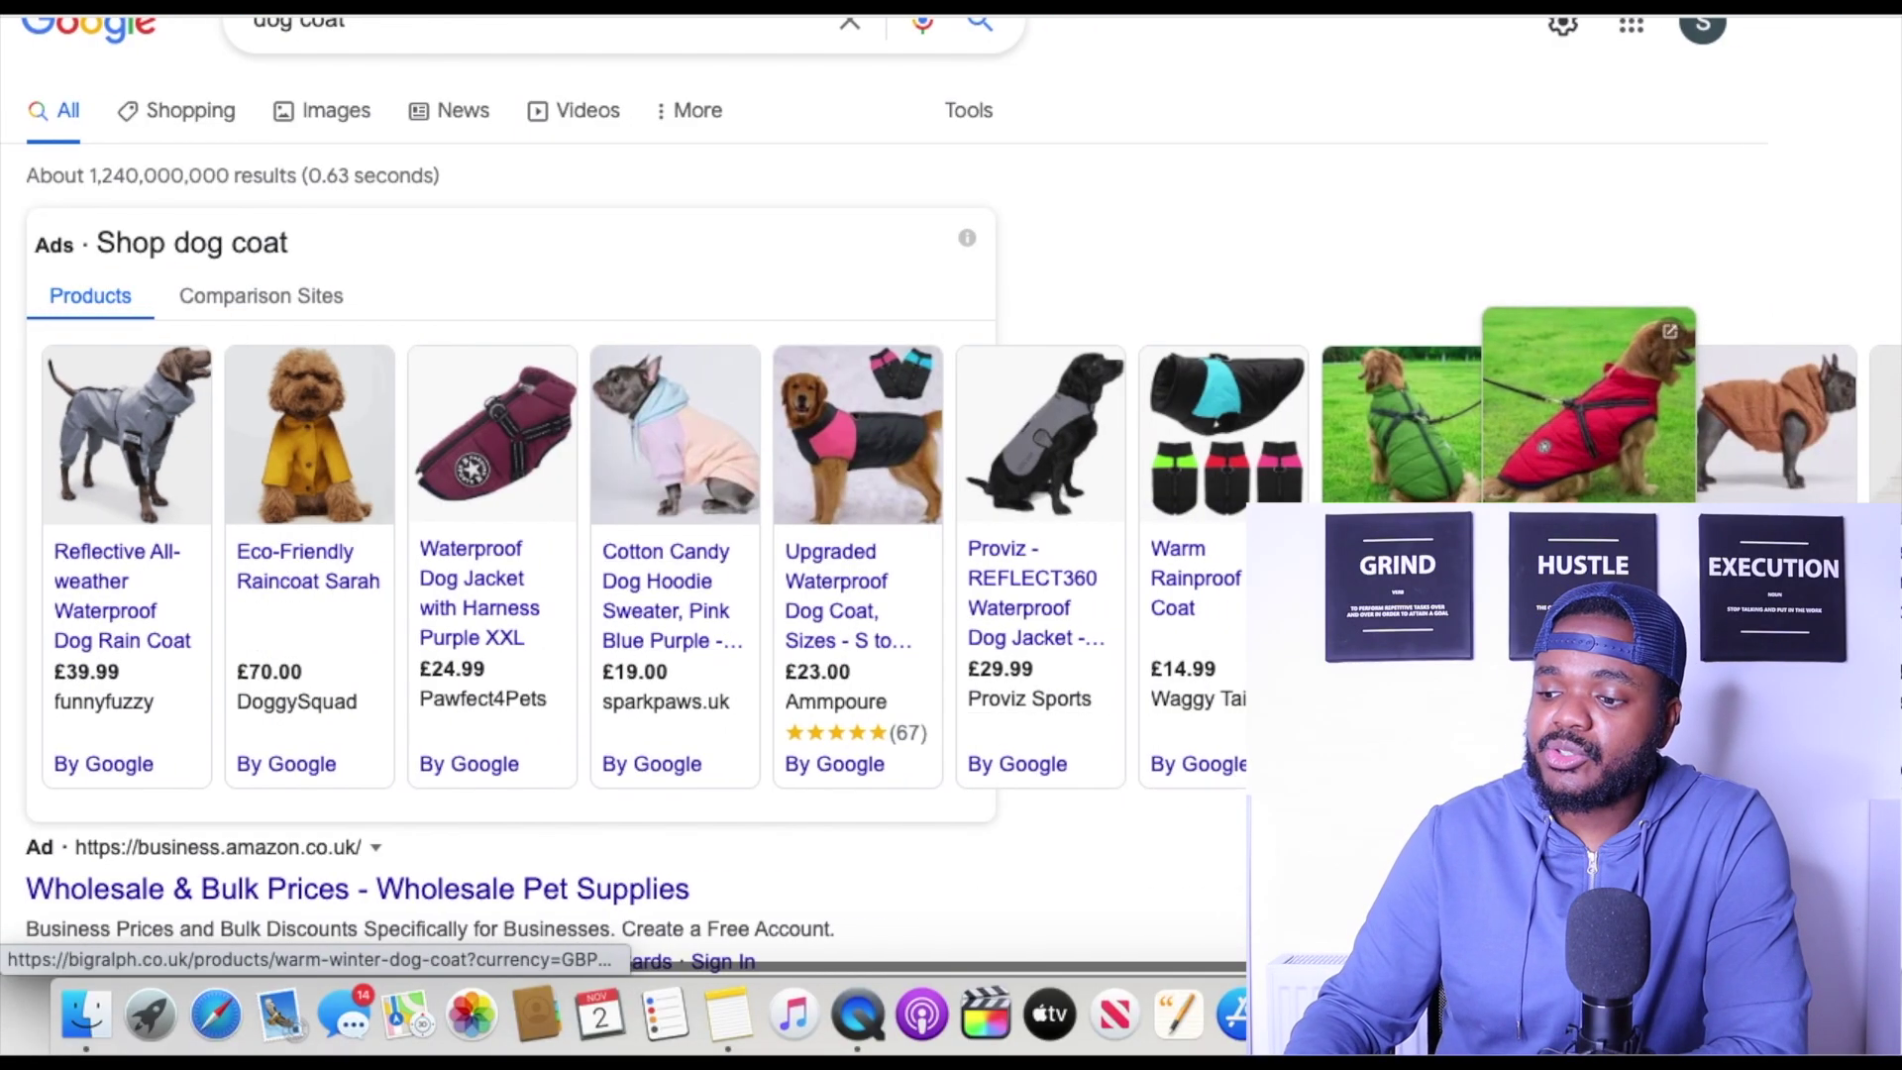
mouse_move(449, 544)
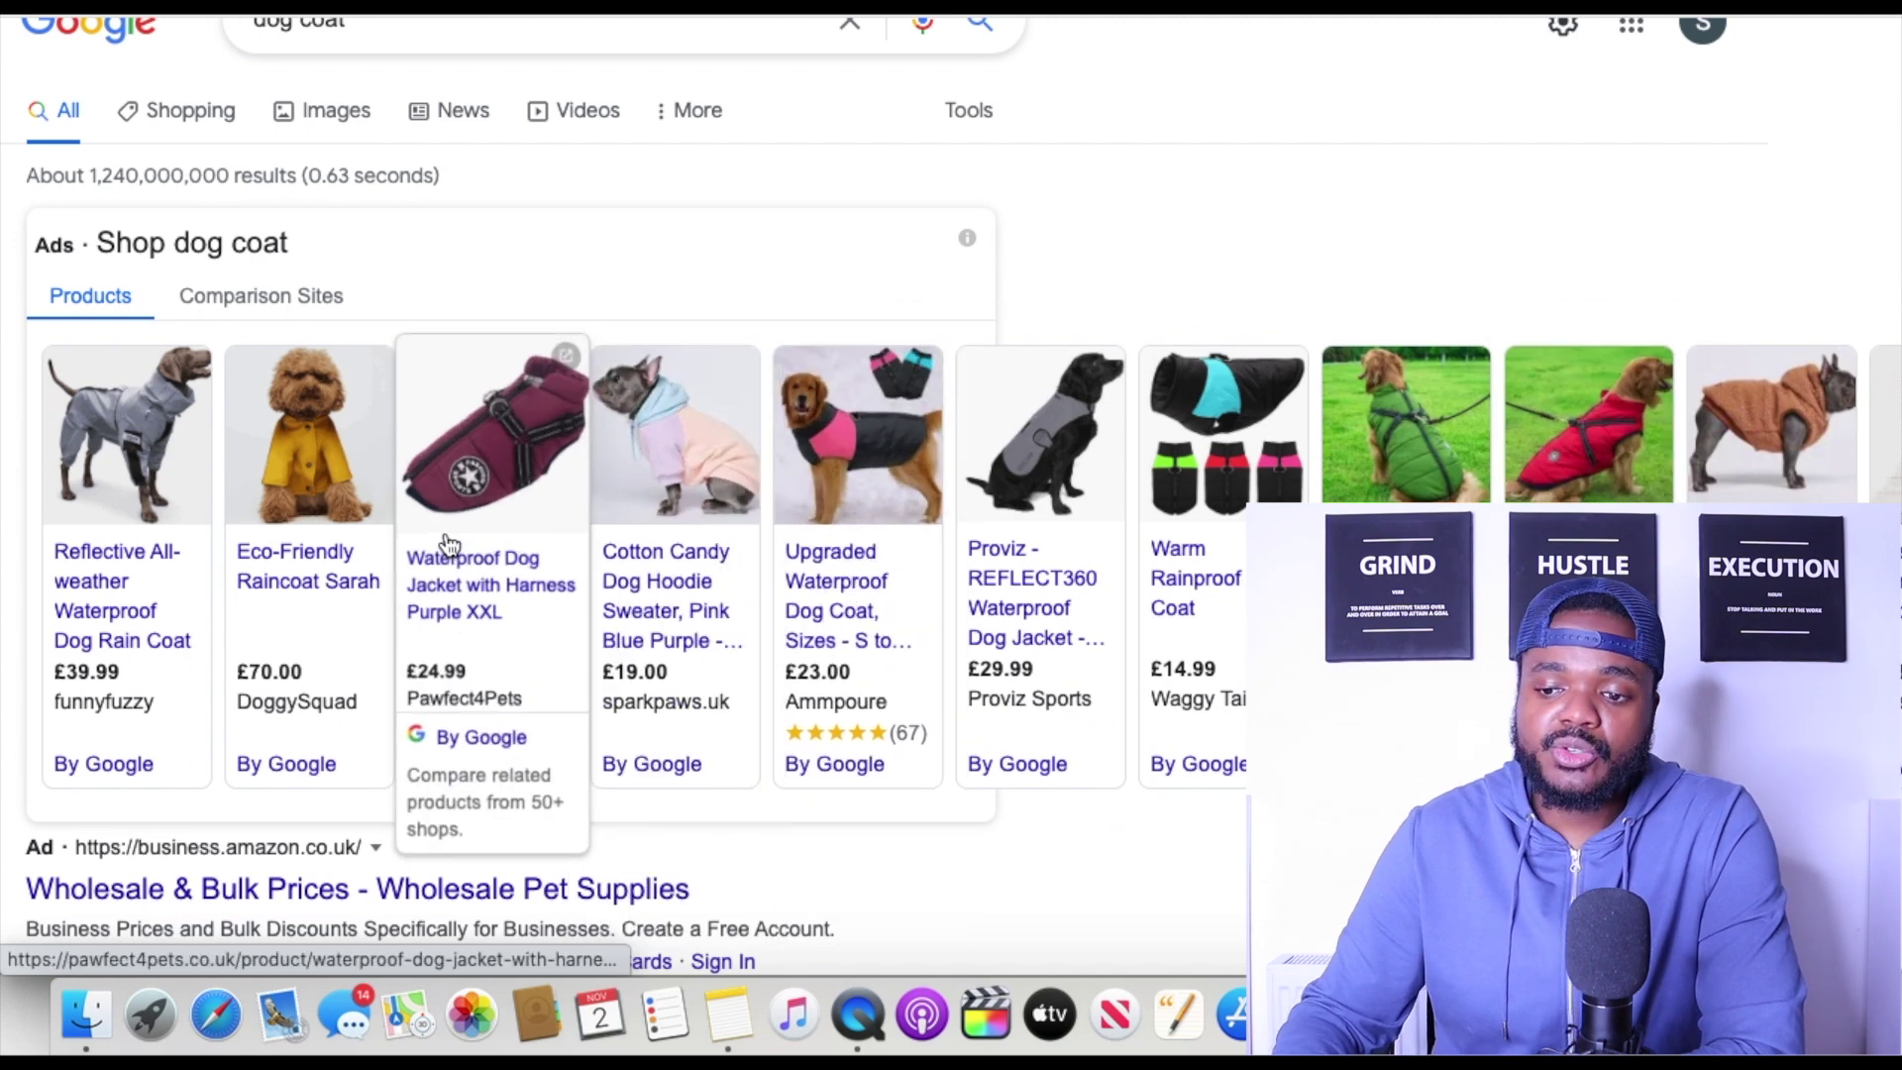
scroll(446, 540, left, 3)
scroll(445, 539, up, 2)
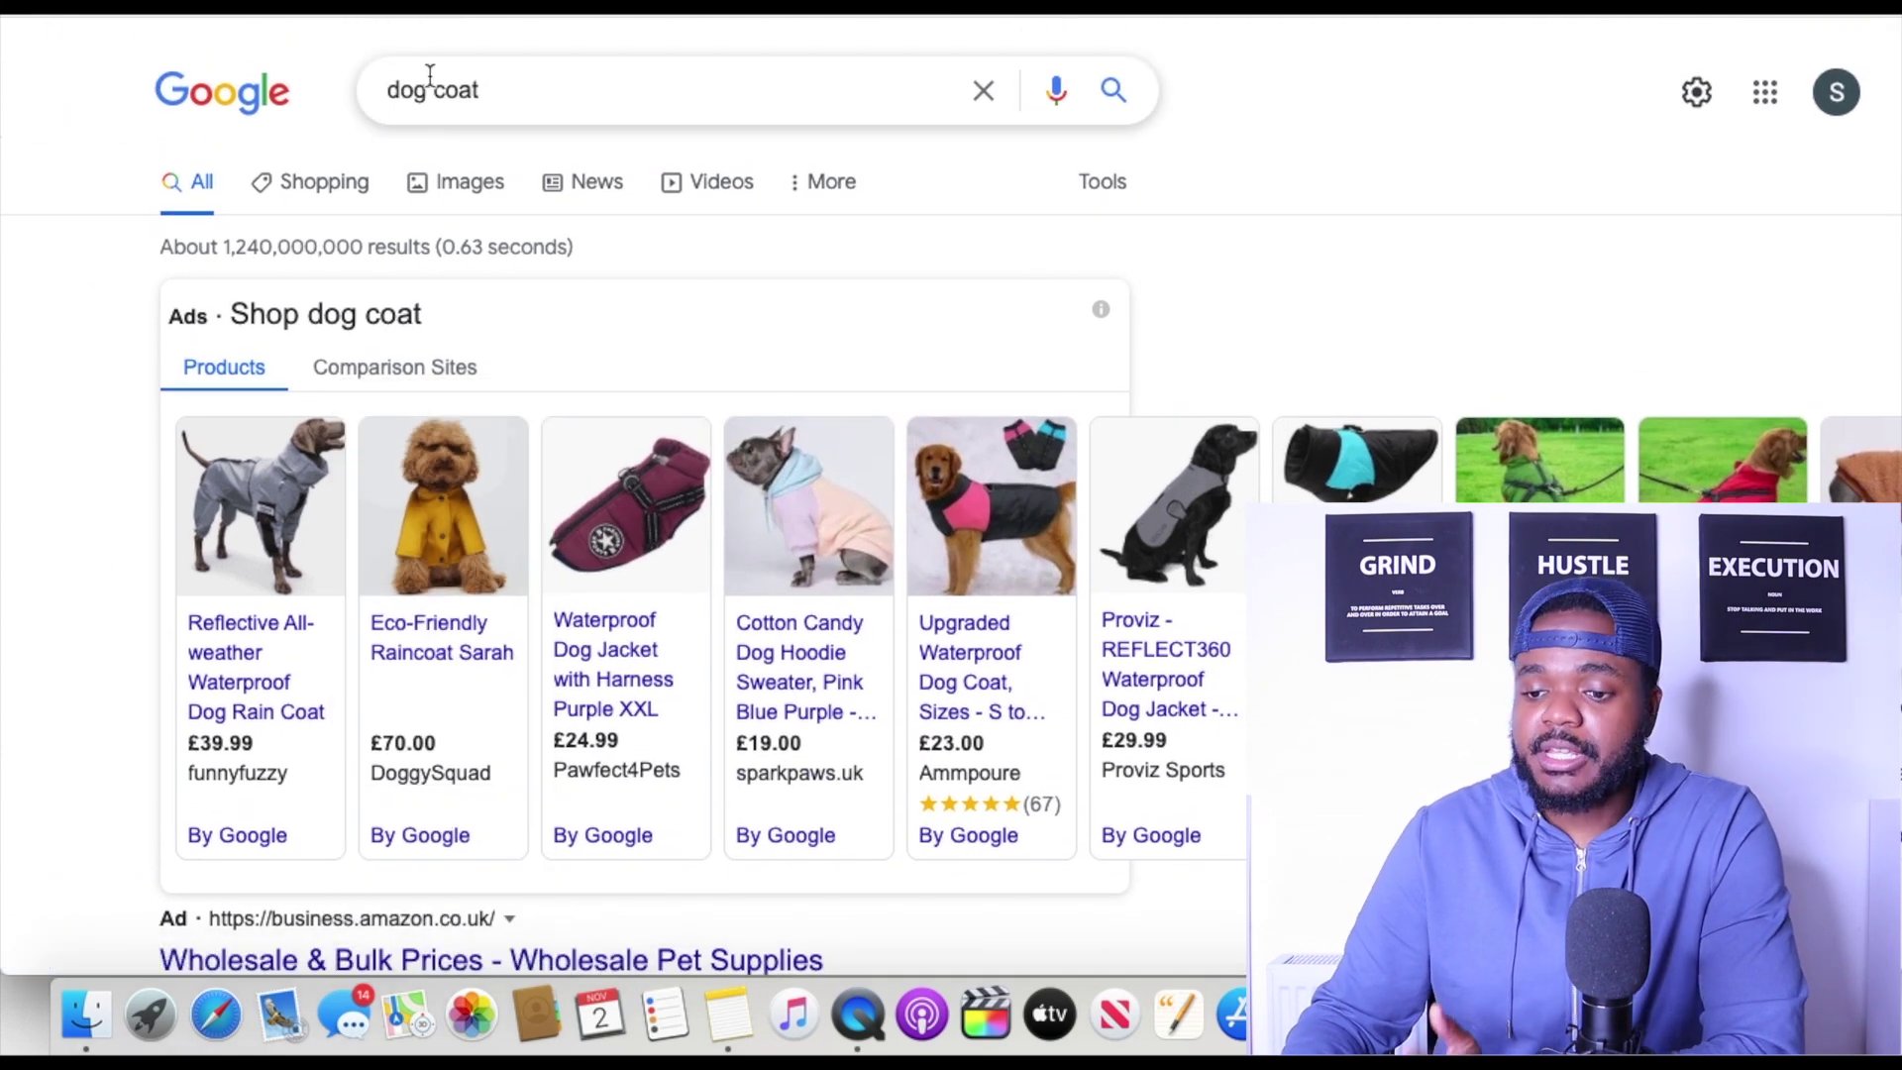
scroll(436, 495, down, 1)
mouse_move(299, 541)
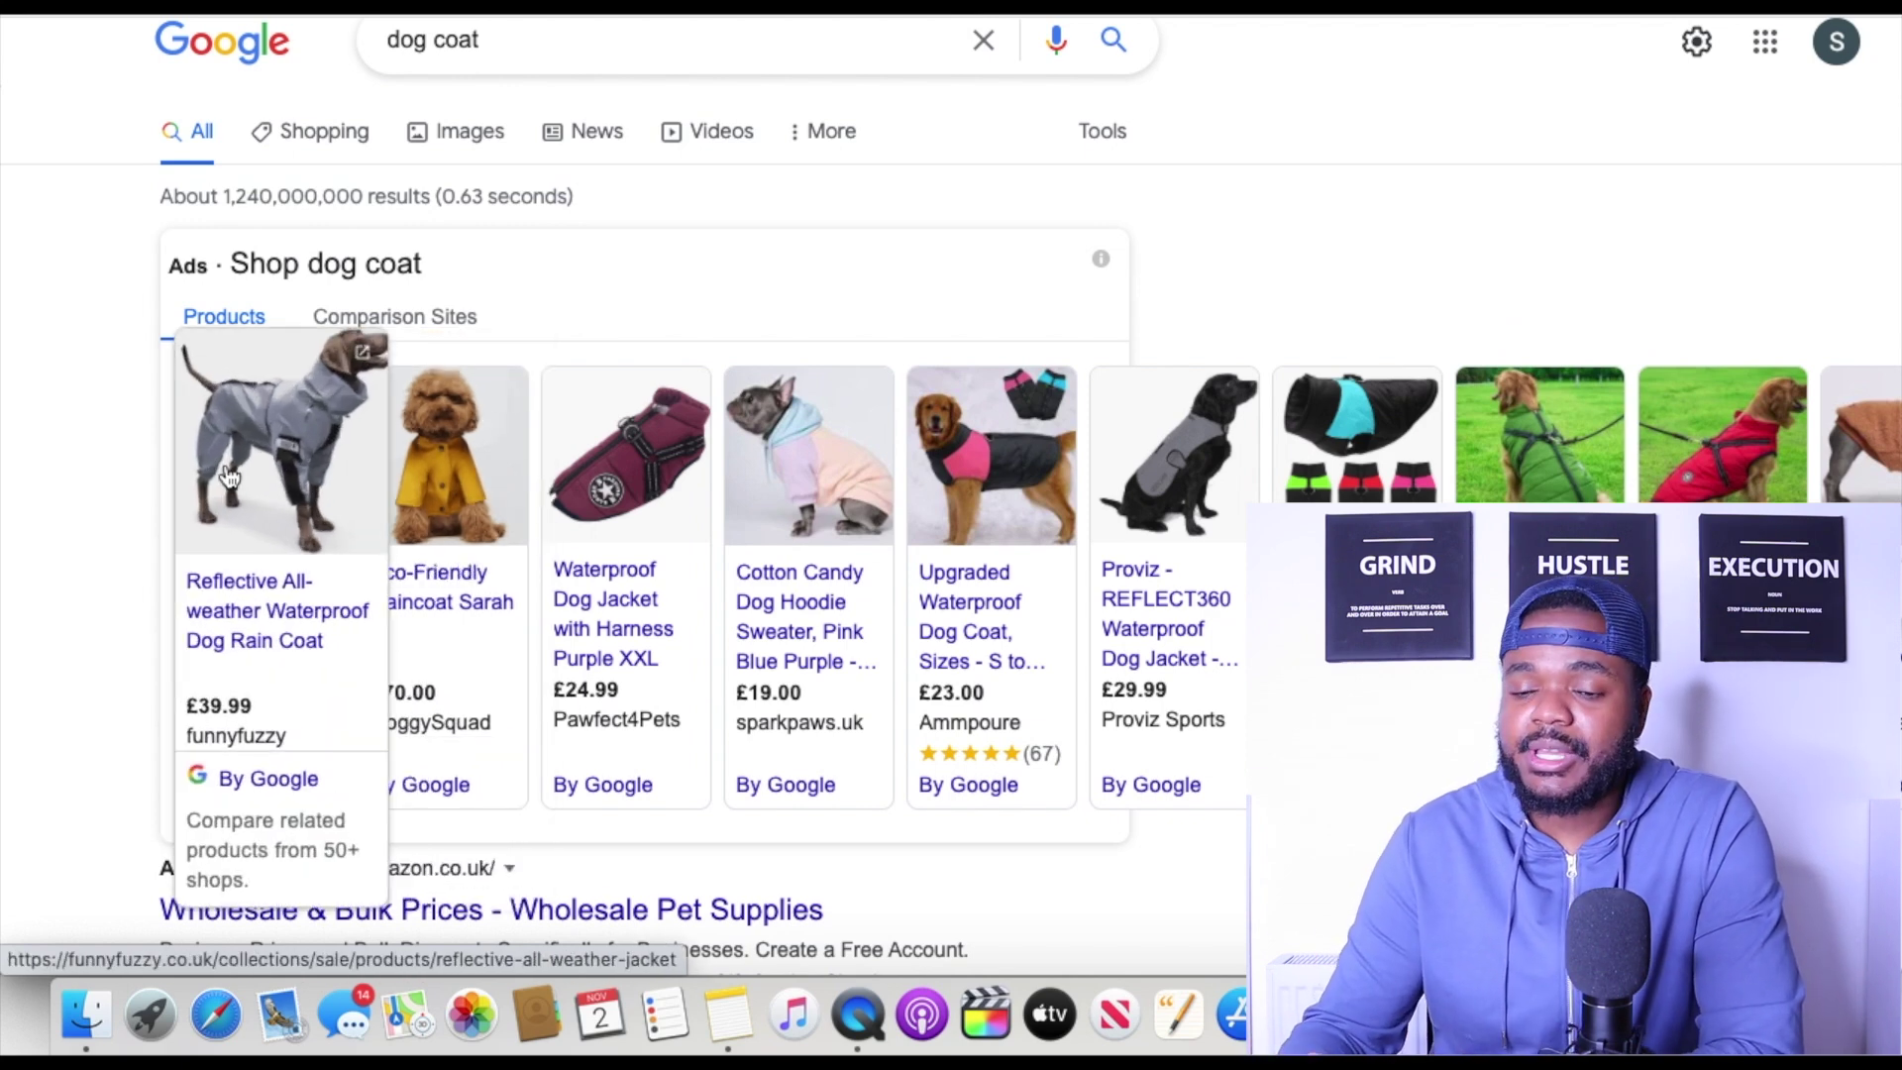
scroll(228, 475, up, 1)
mouse_move(554, 501)
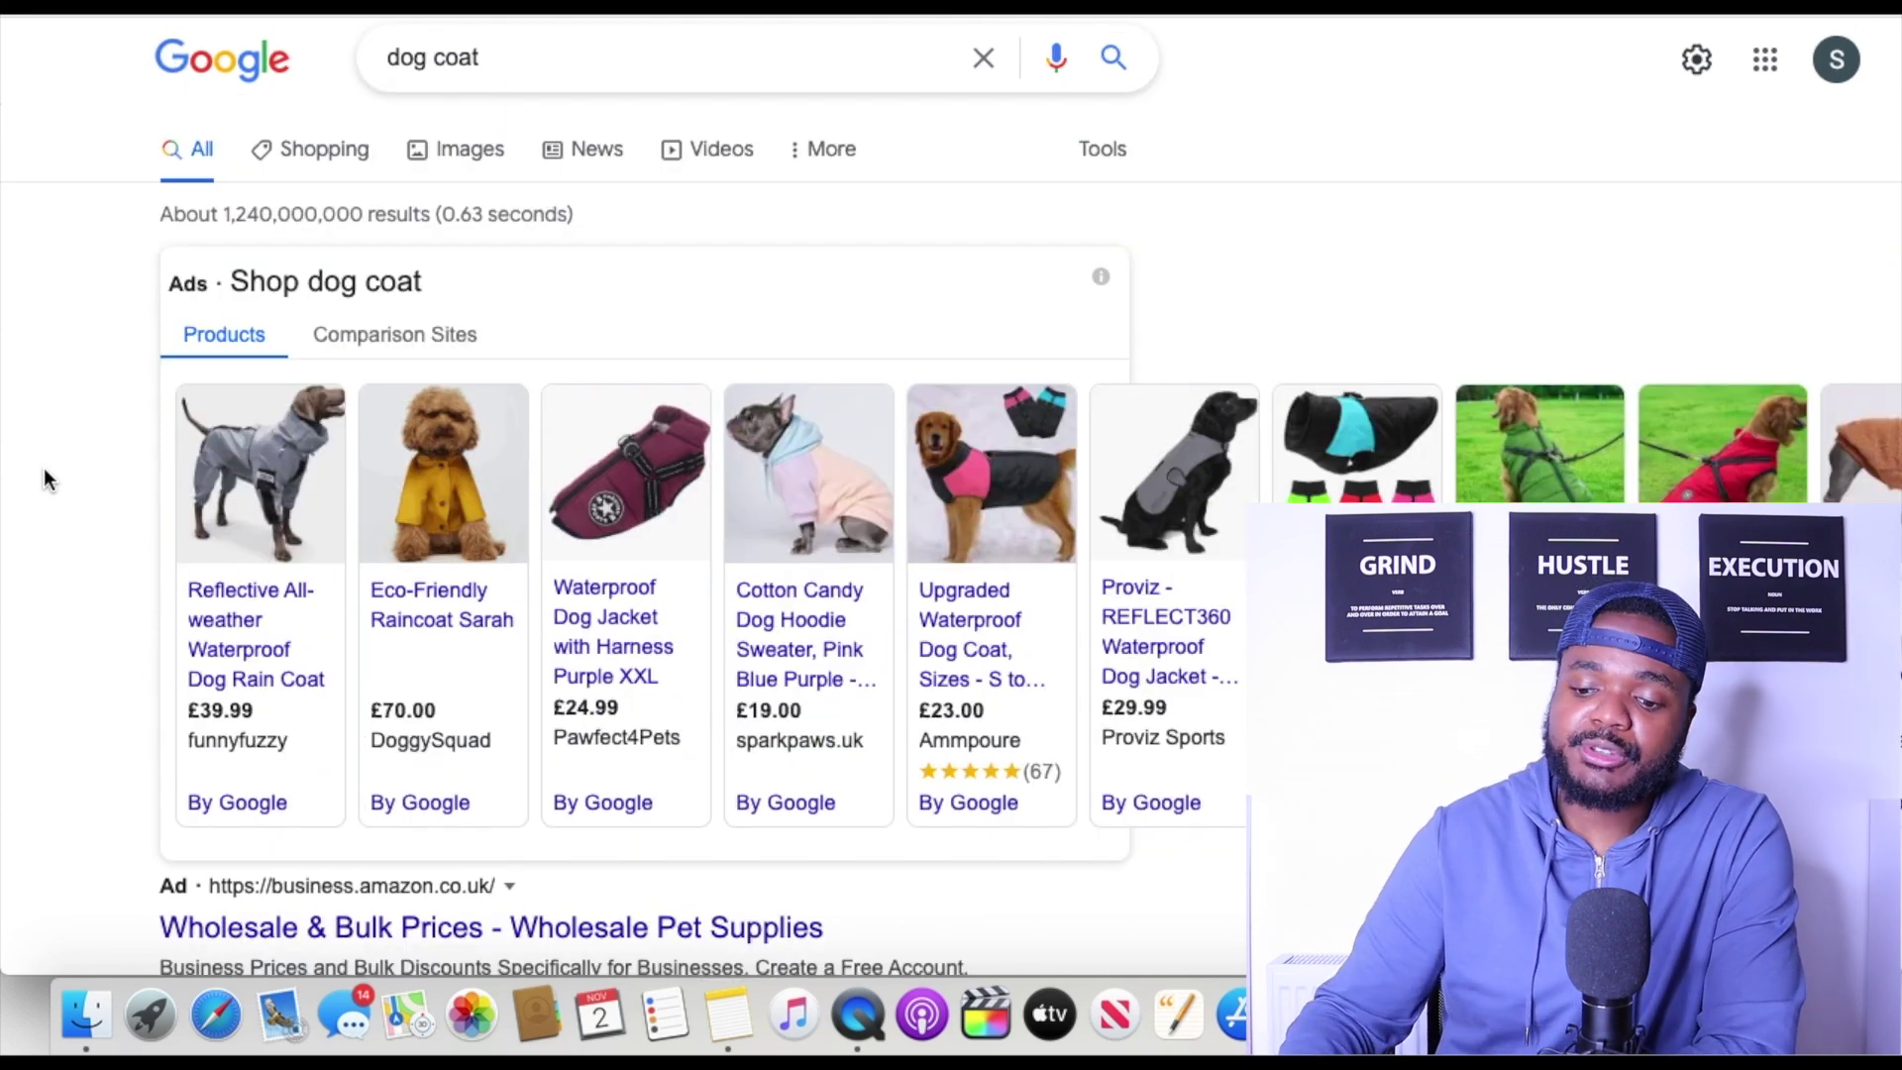
scroll(44, 467, down, 2)
scroll(44, 468, down, 1)
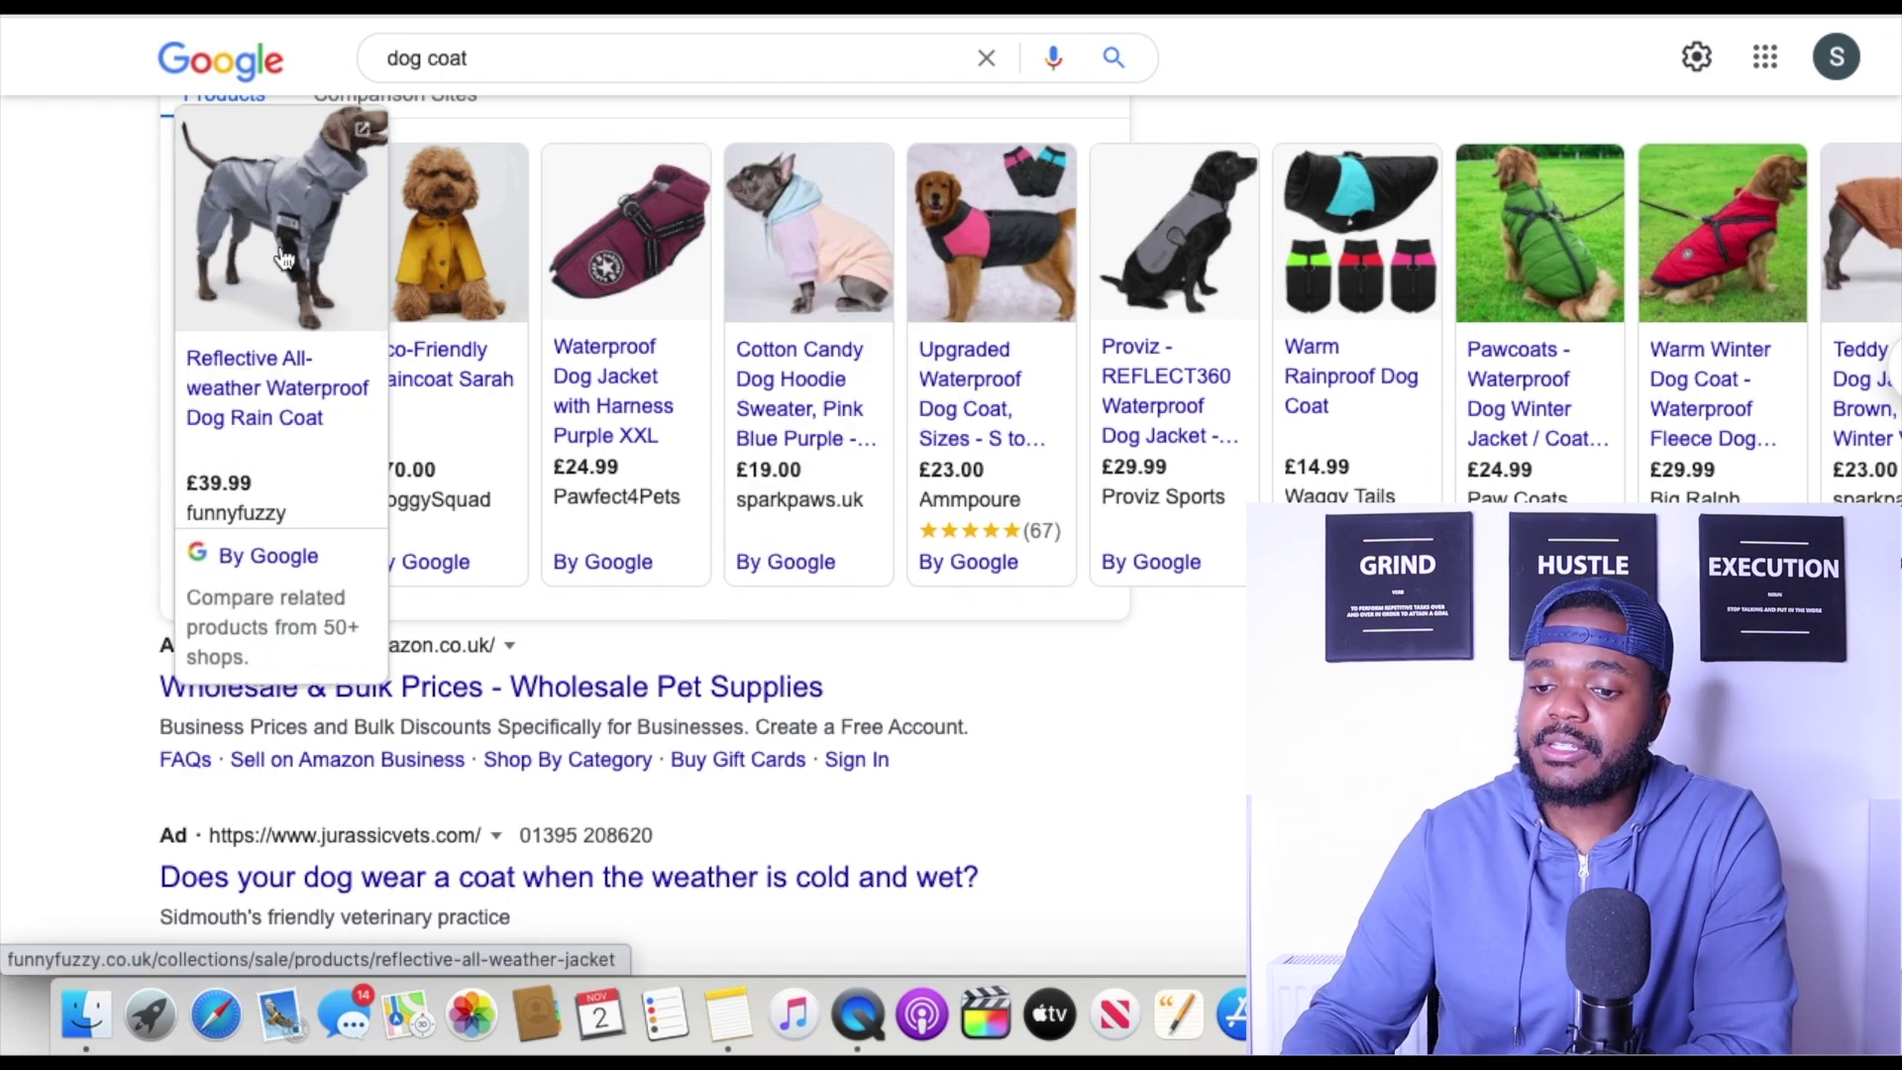
scroll(297, 297, up, 1)
scroll(335, 322, down, 3)
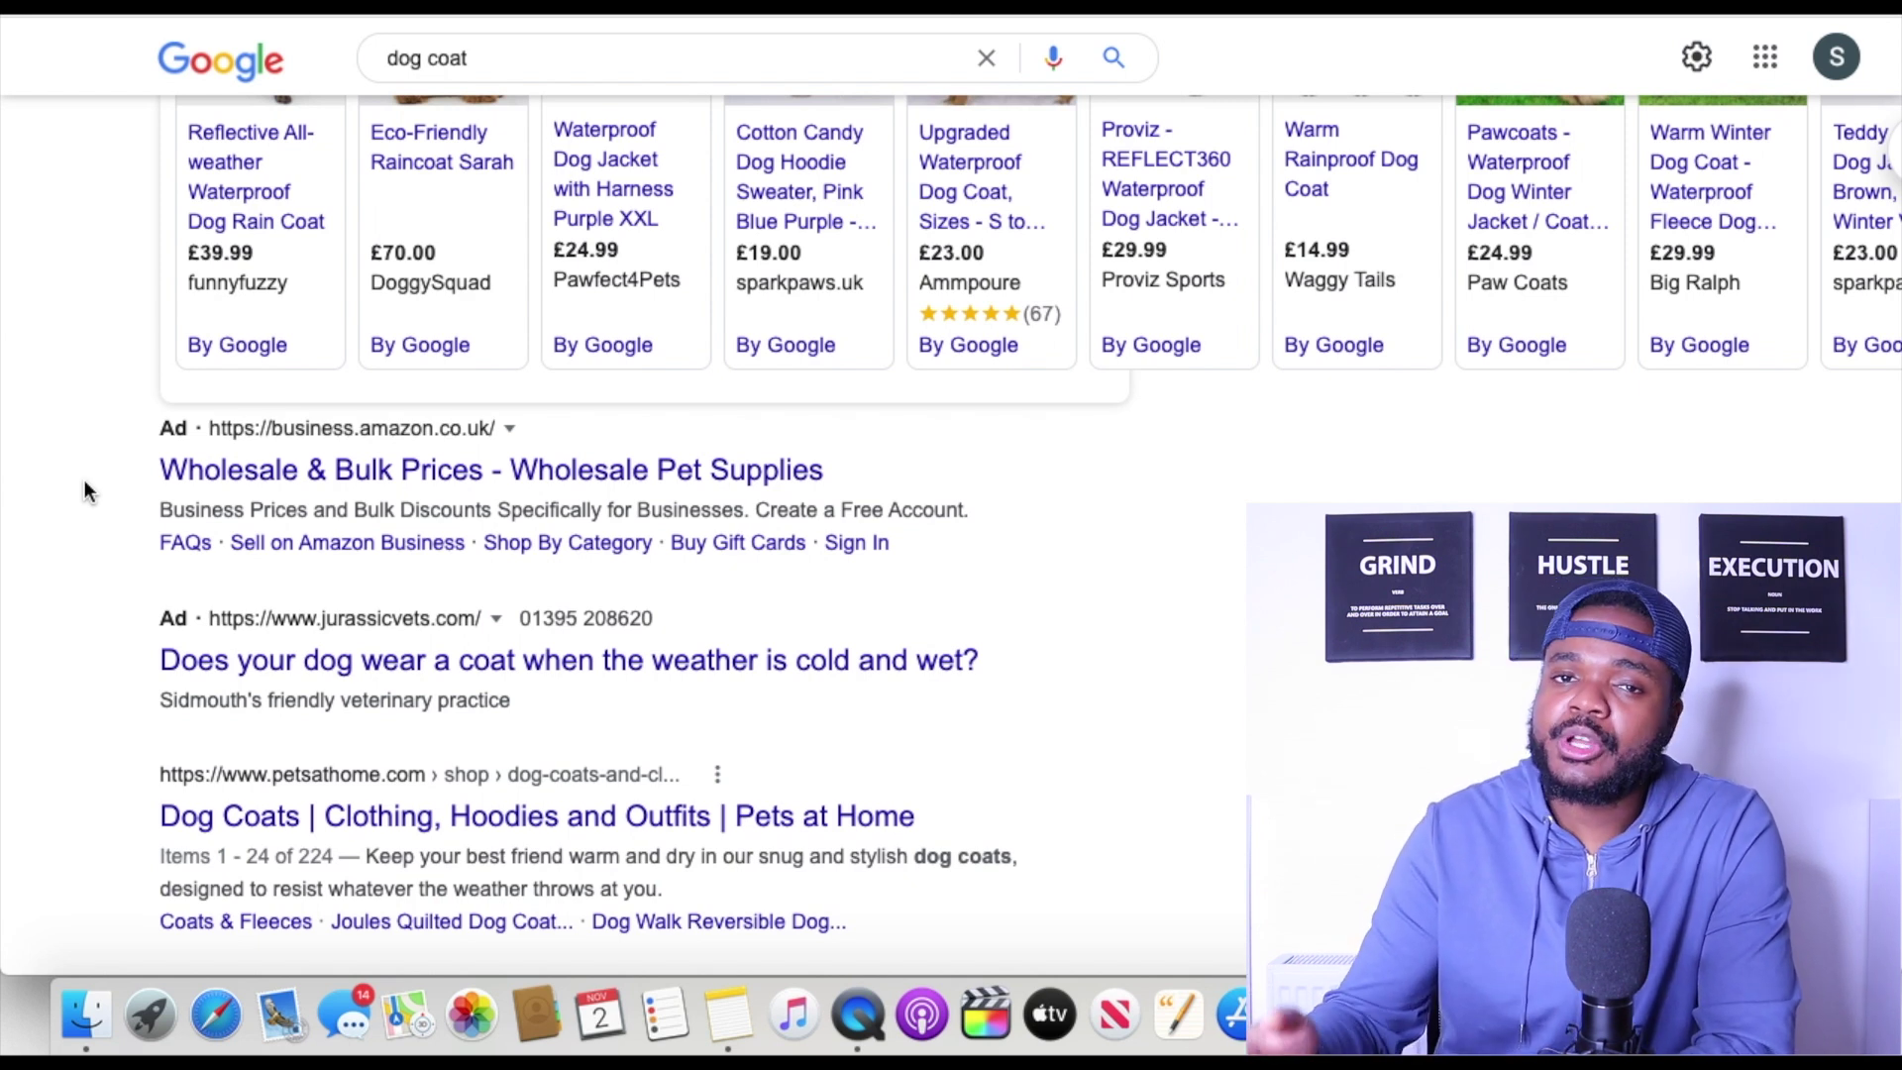
scroll(85, 490, up, 3)
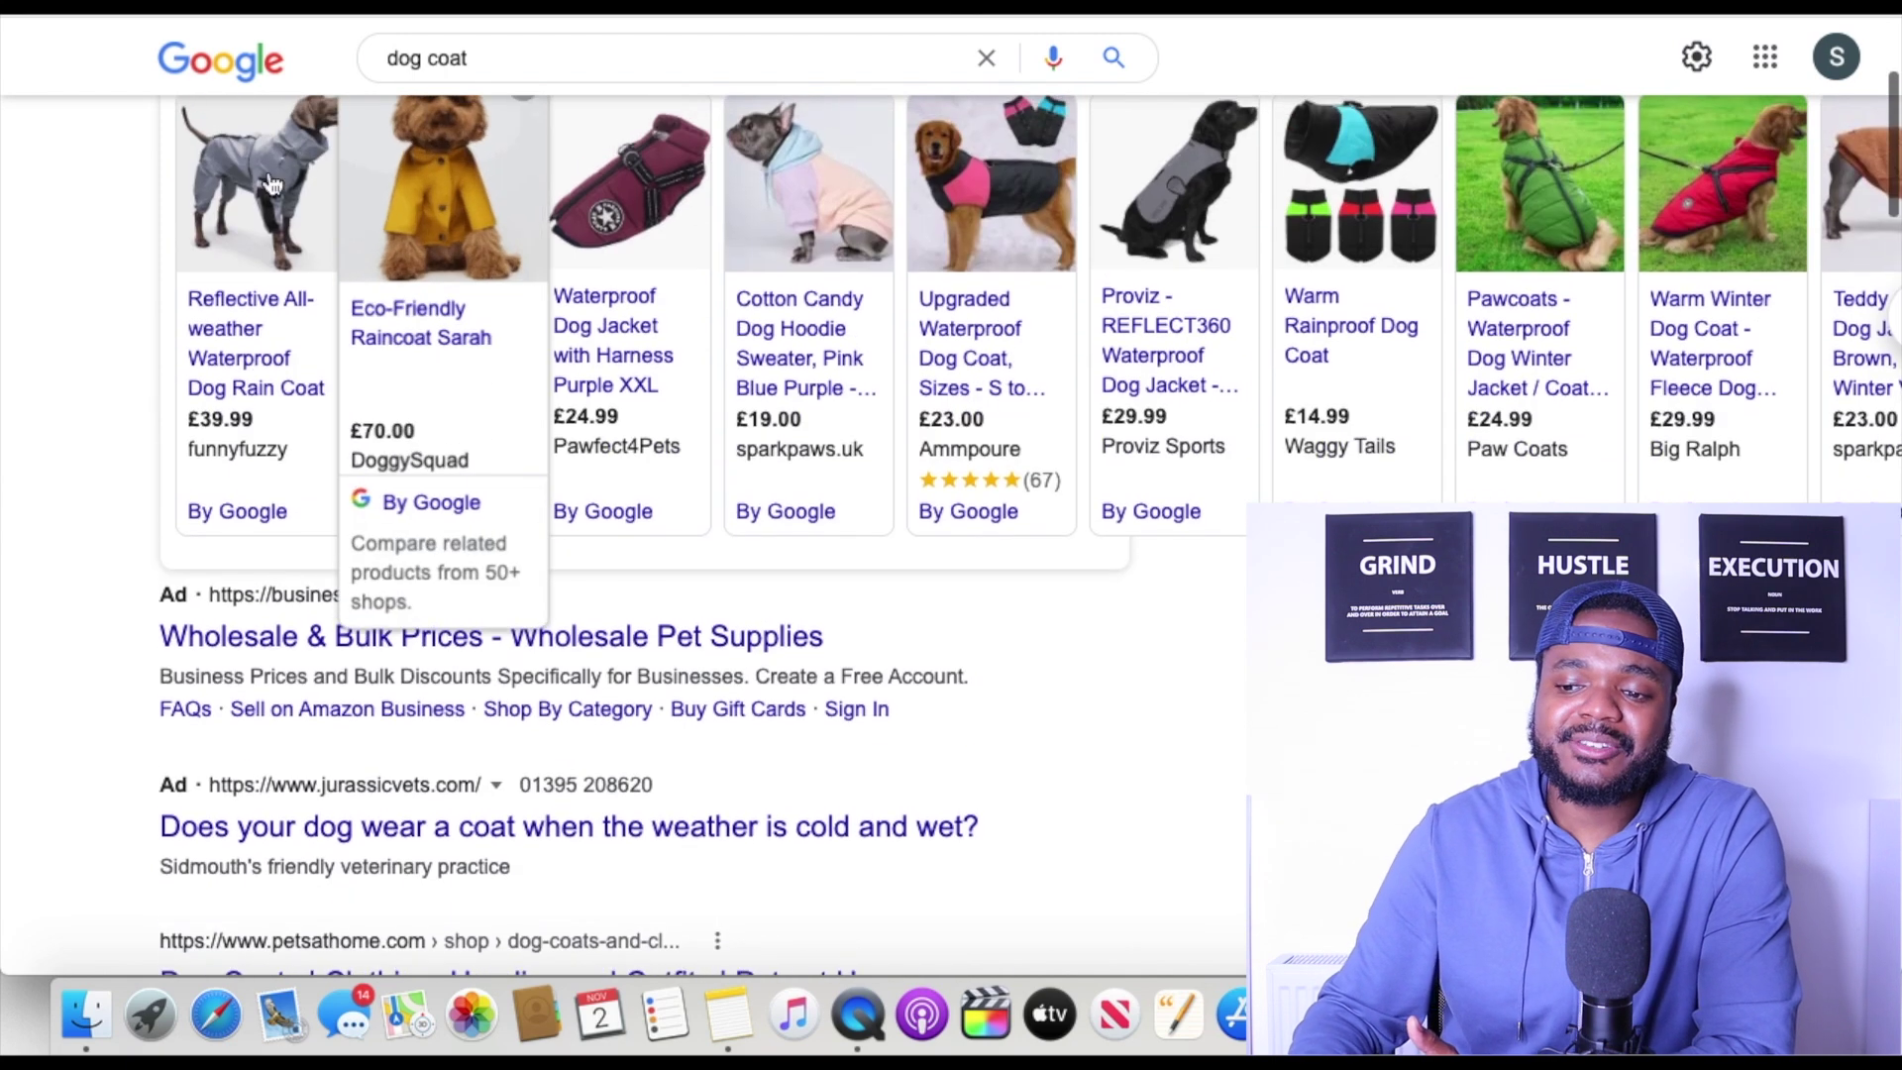
scroll(407, 592, down, 2)
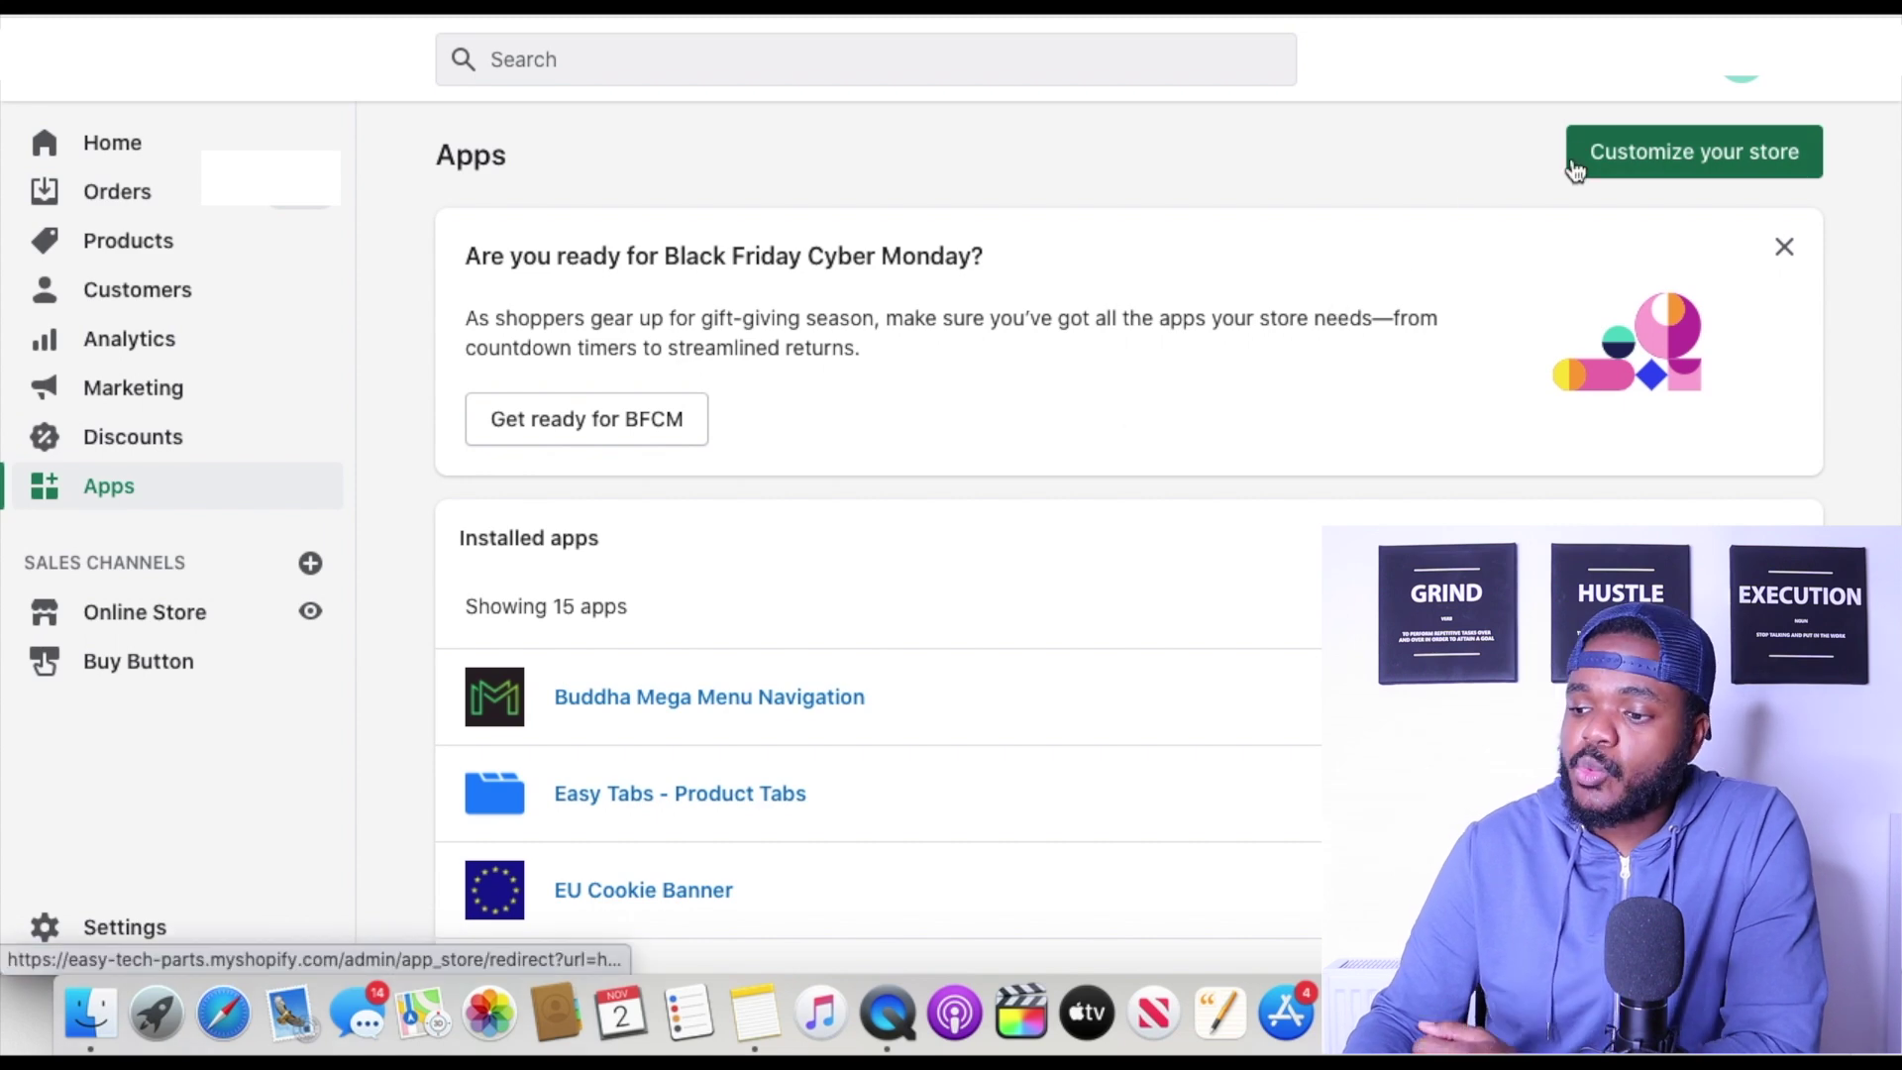
Step: Go from the installed Apps page to the Shopify App Store
click(1672, 167)
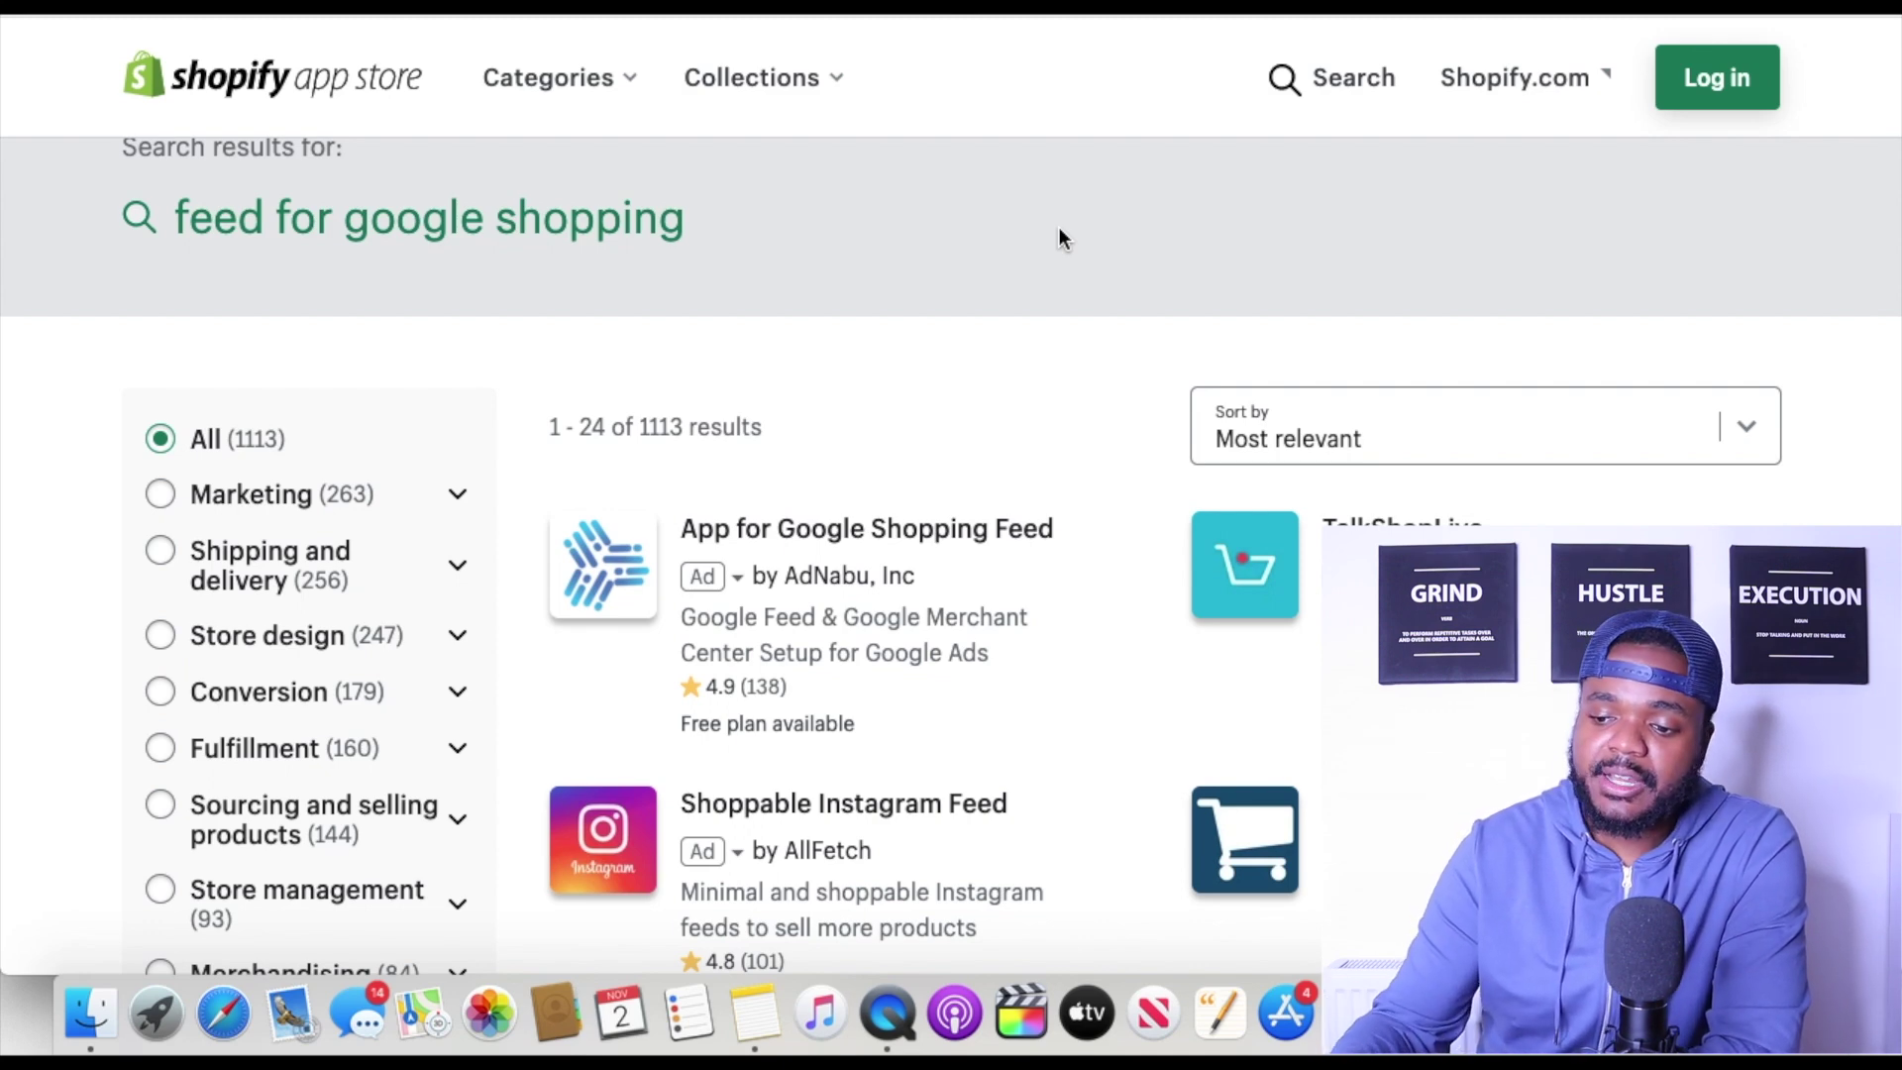
scroll(1058, 226, down, 3)
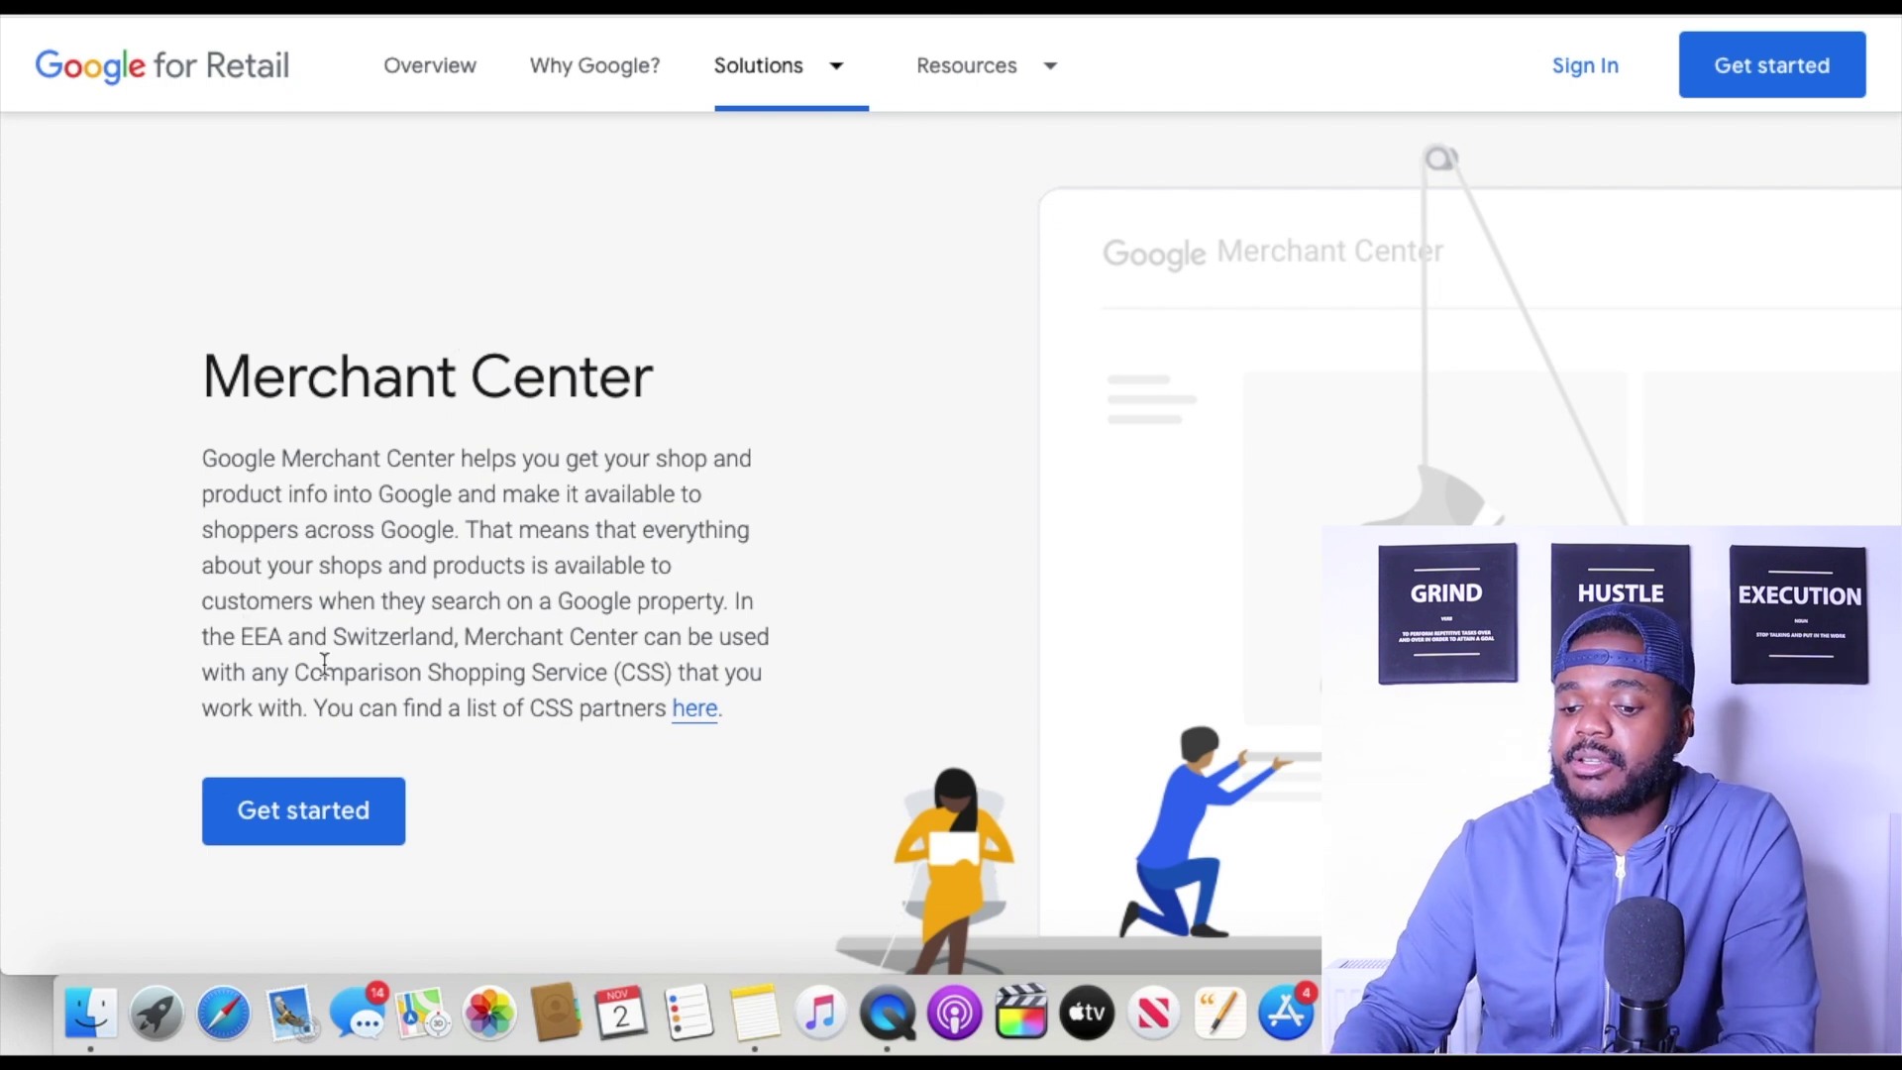
Step: Begin the Merchant Center account setup with Get started
click(341, 830)
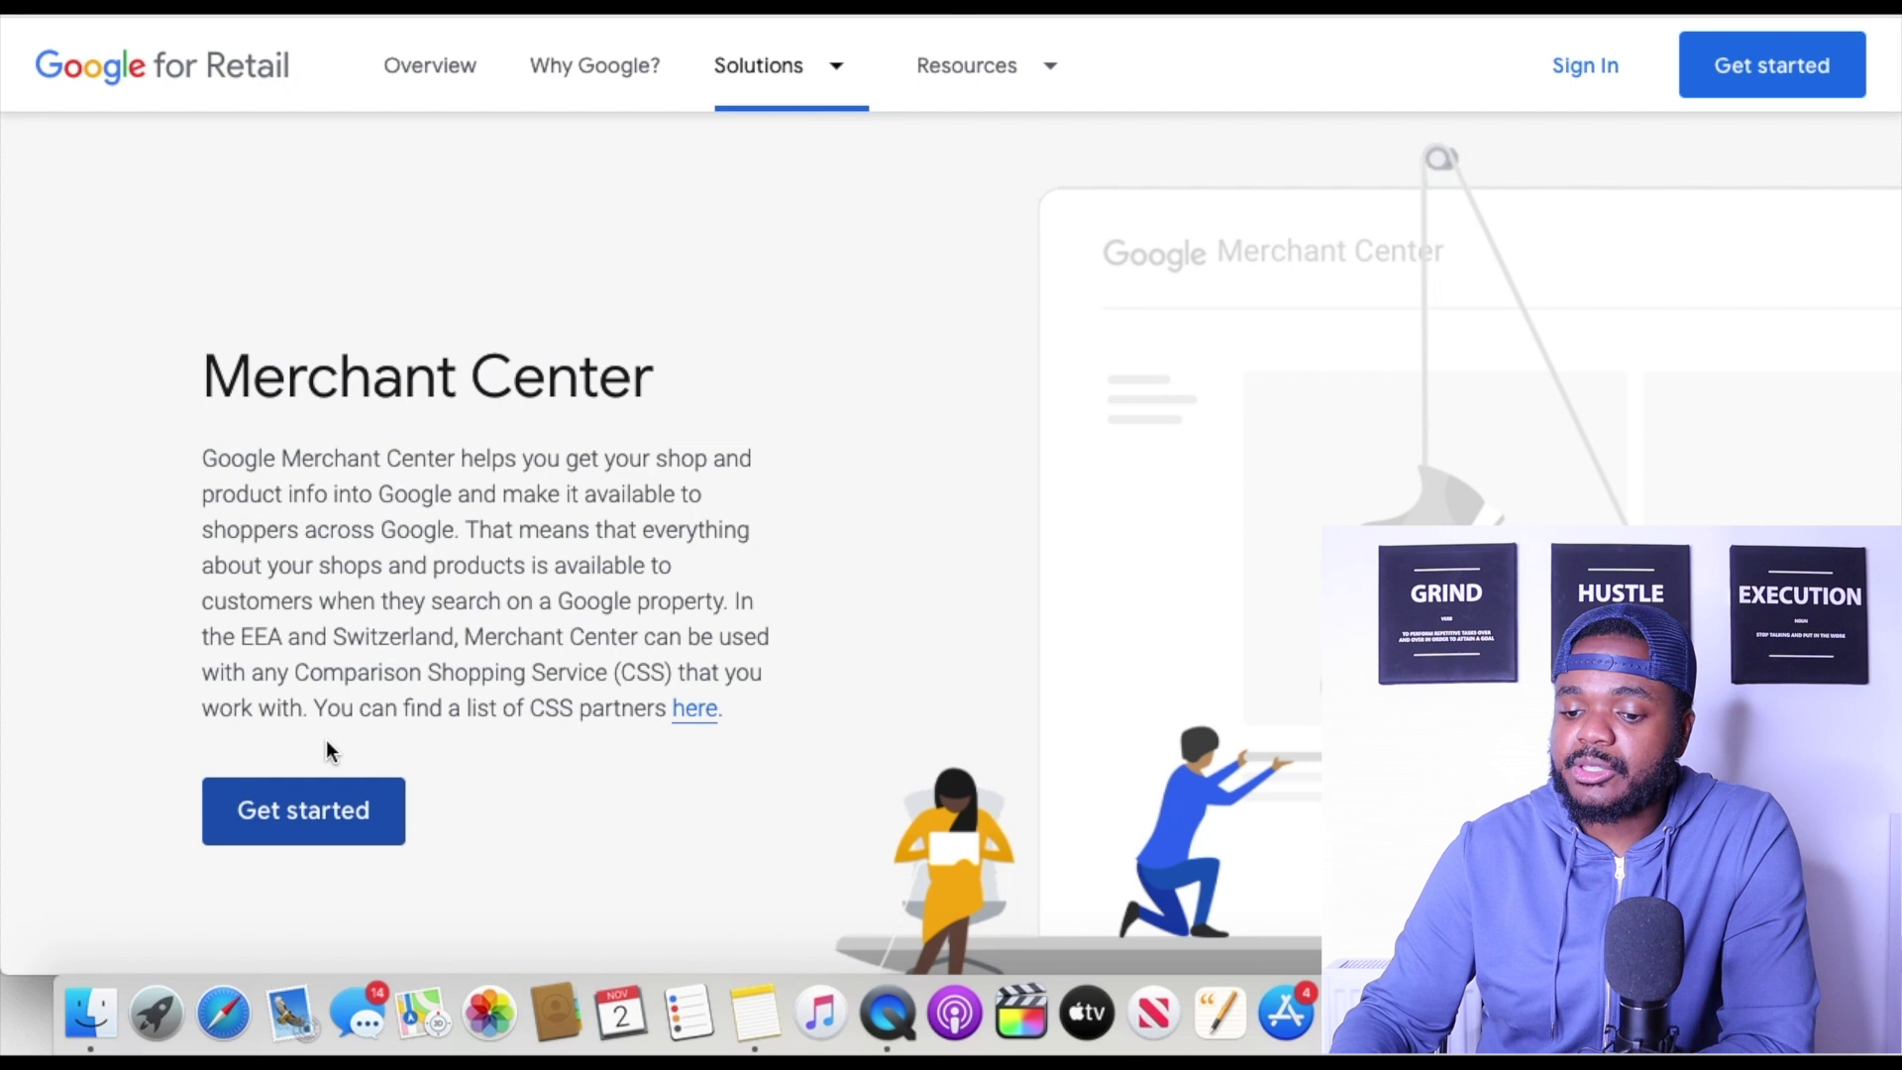
click(353, 811)
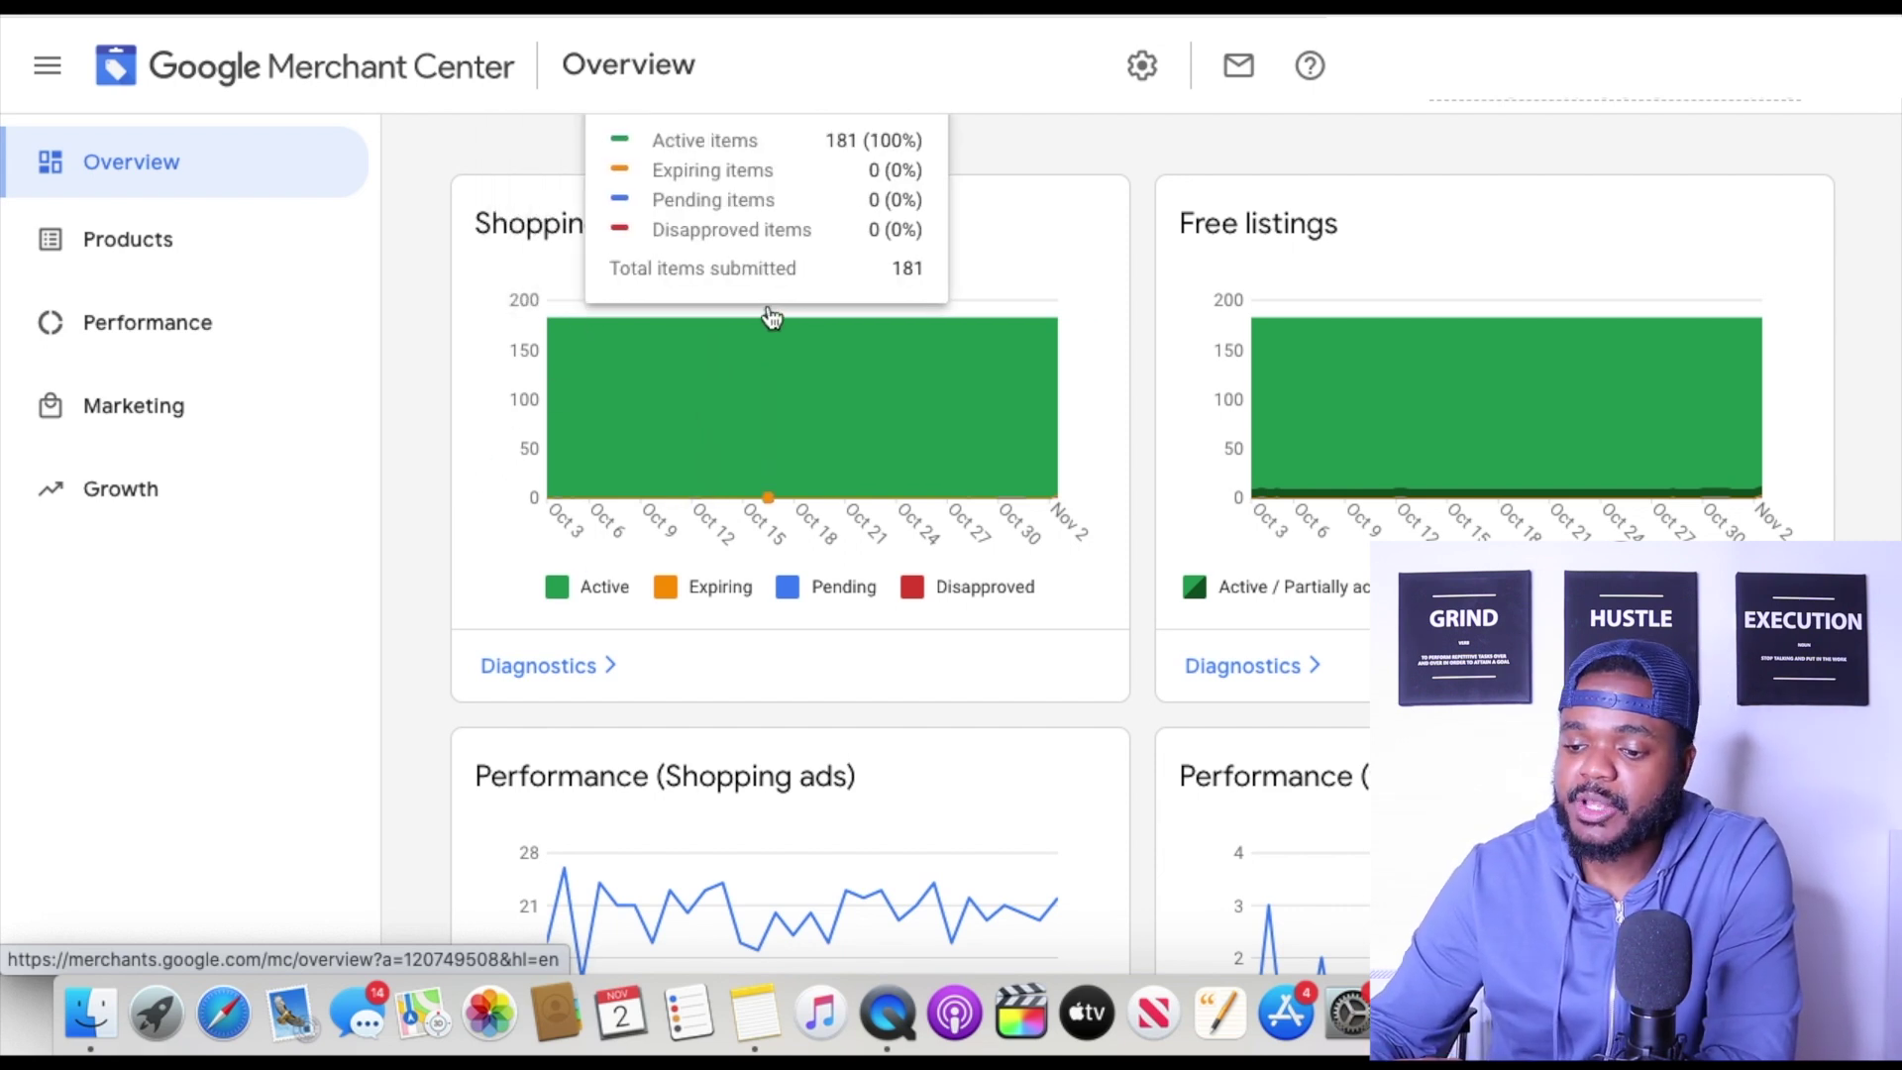
mouse_move(782, 419)
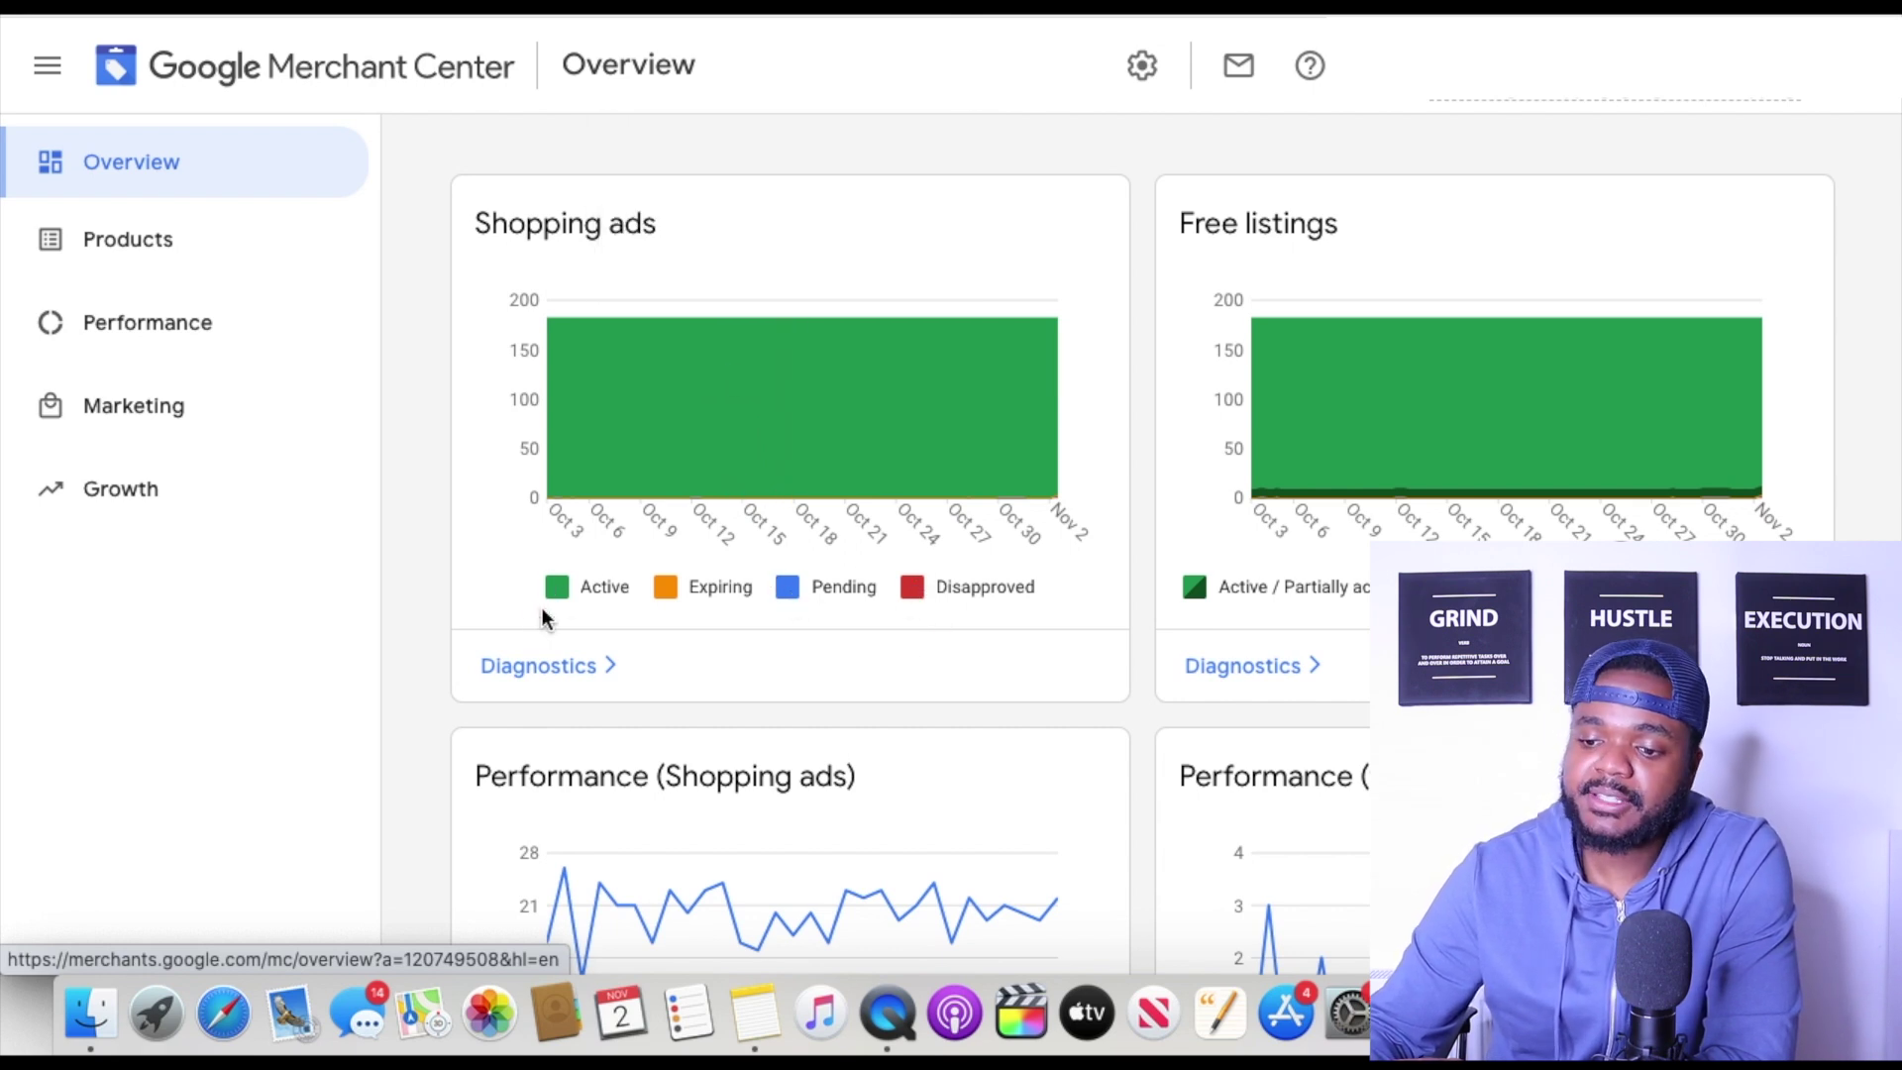
mouse_move(627, 413)
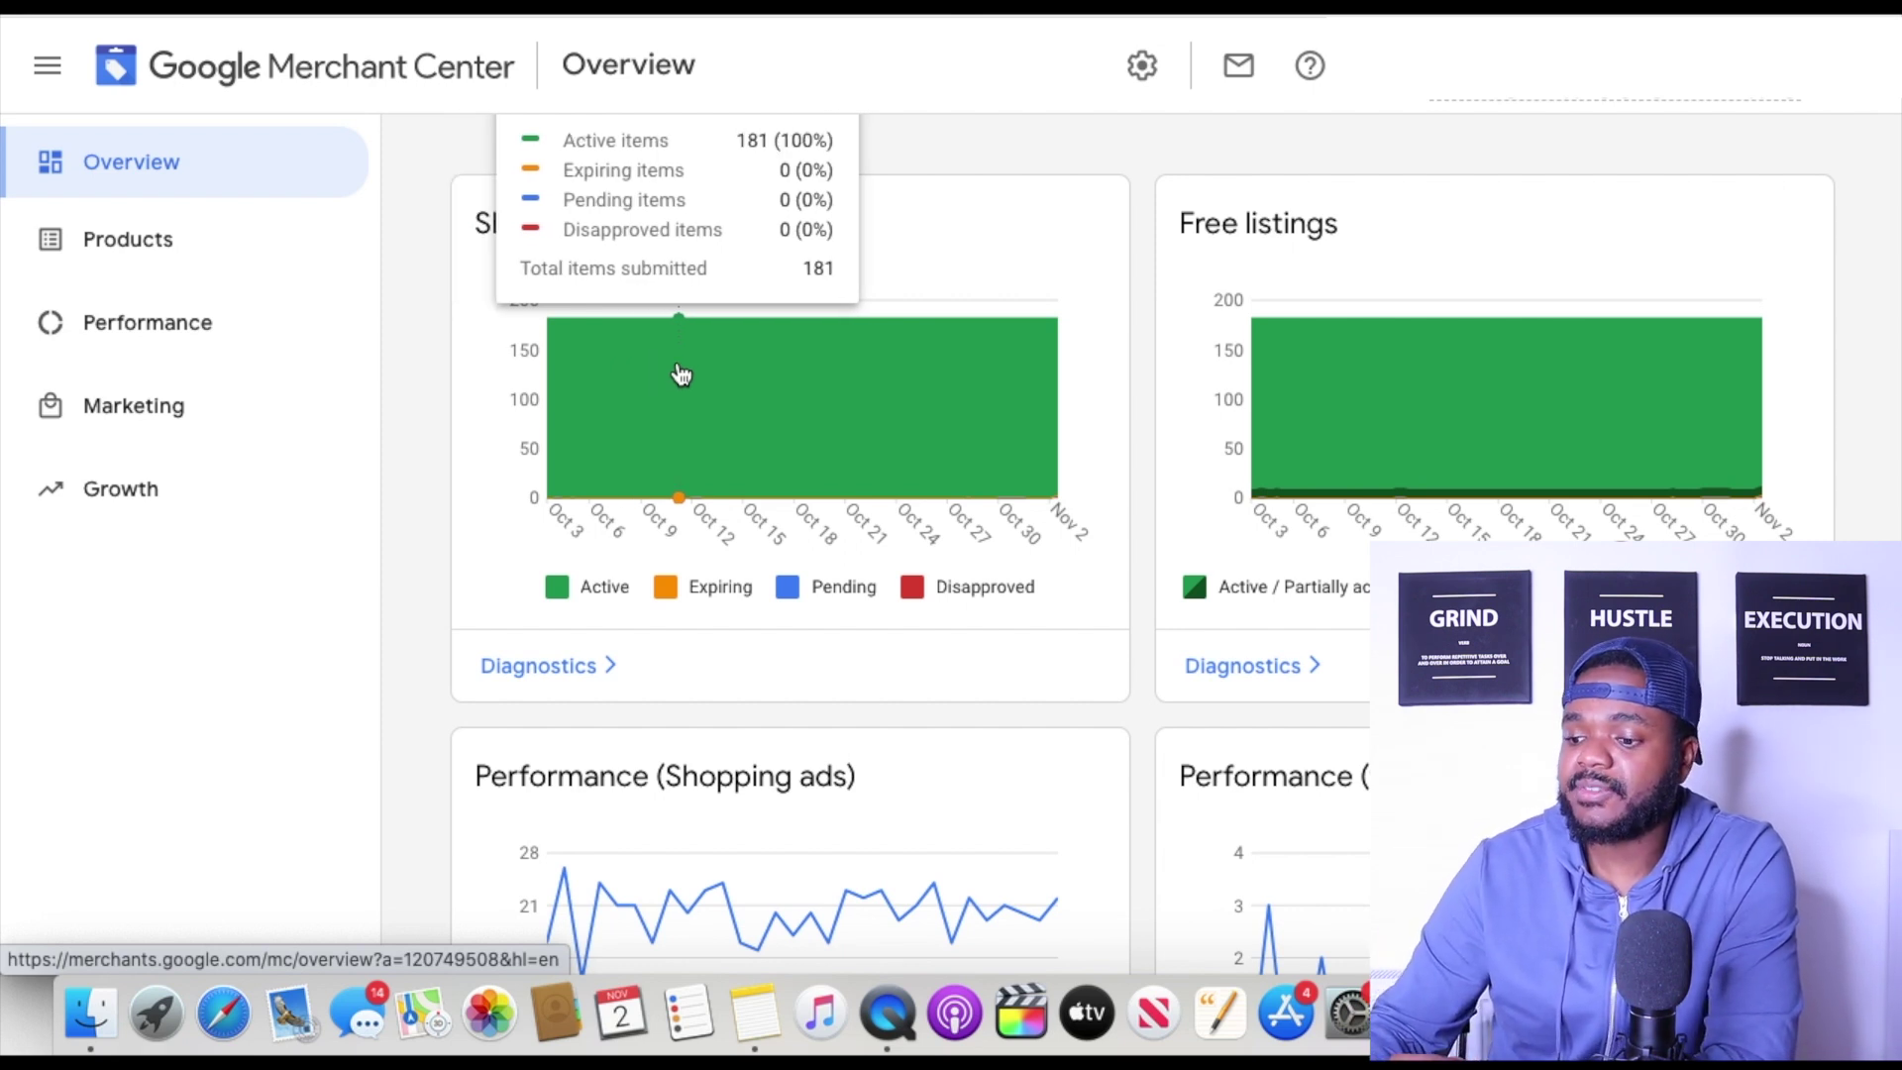
scroll(819, 713, down, 4)
mouse_move(719, 680)
scroll(715, 675, down, 3)
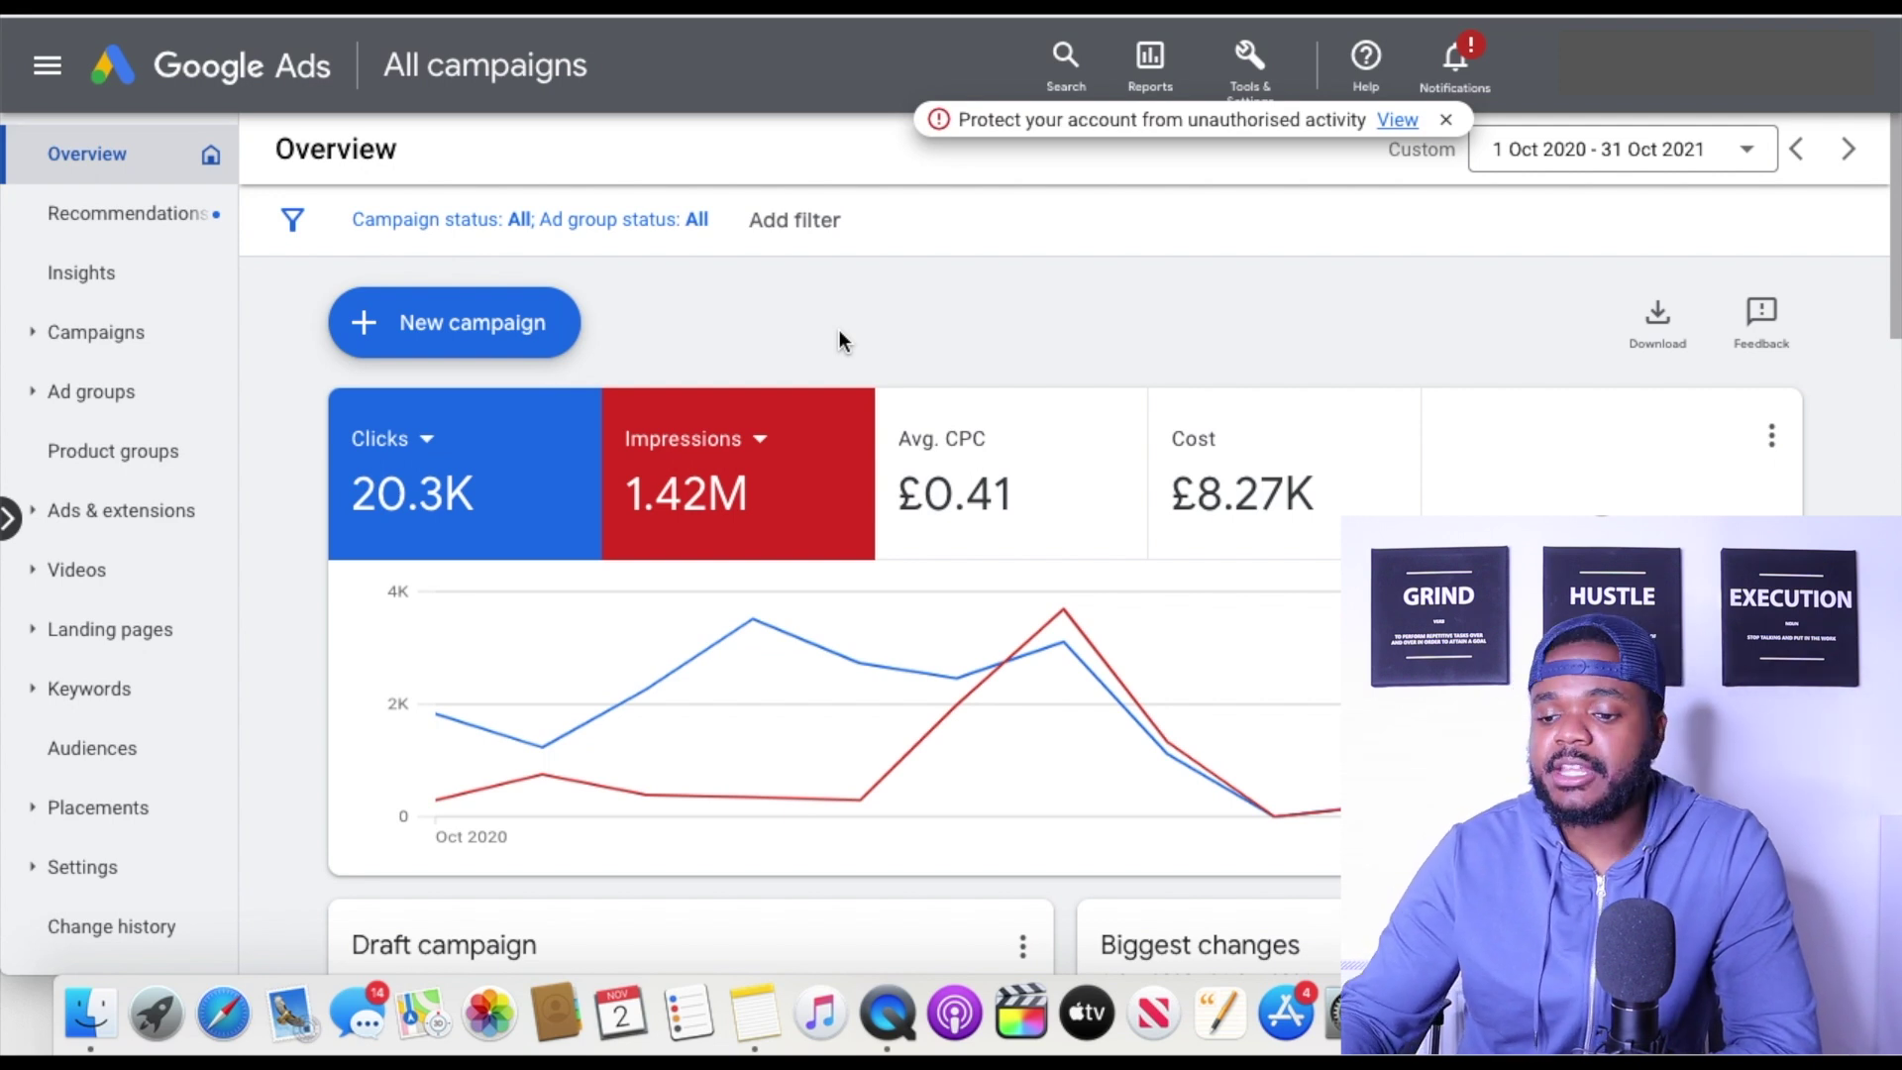
Step: Start a new campaign from the All campaigns overview
click(488, 342)
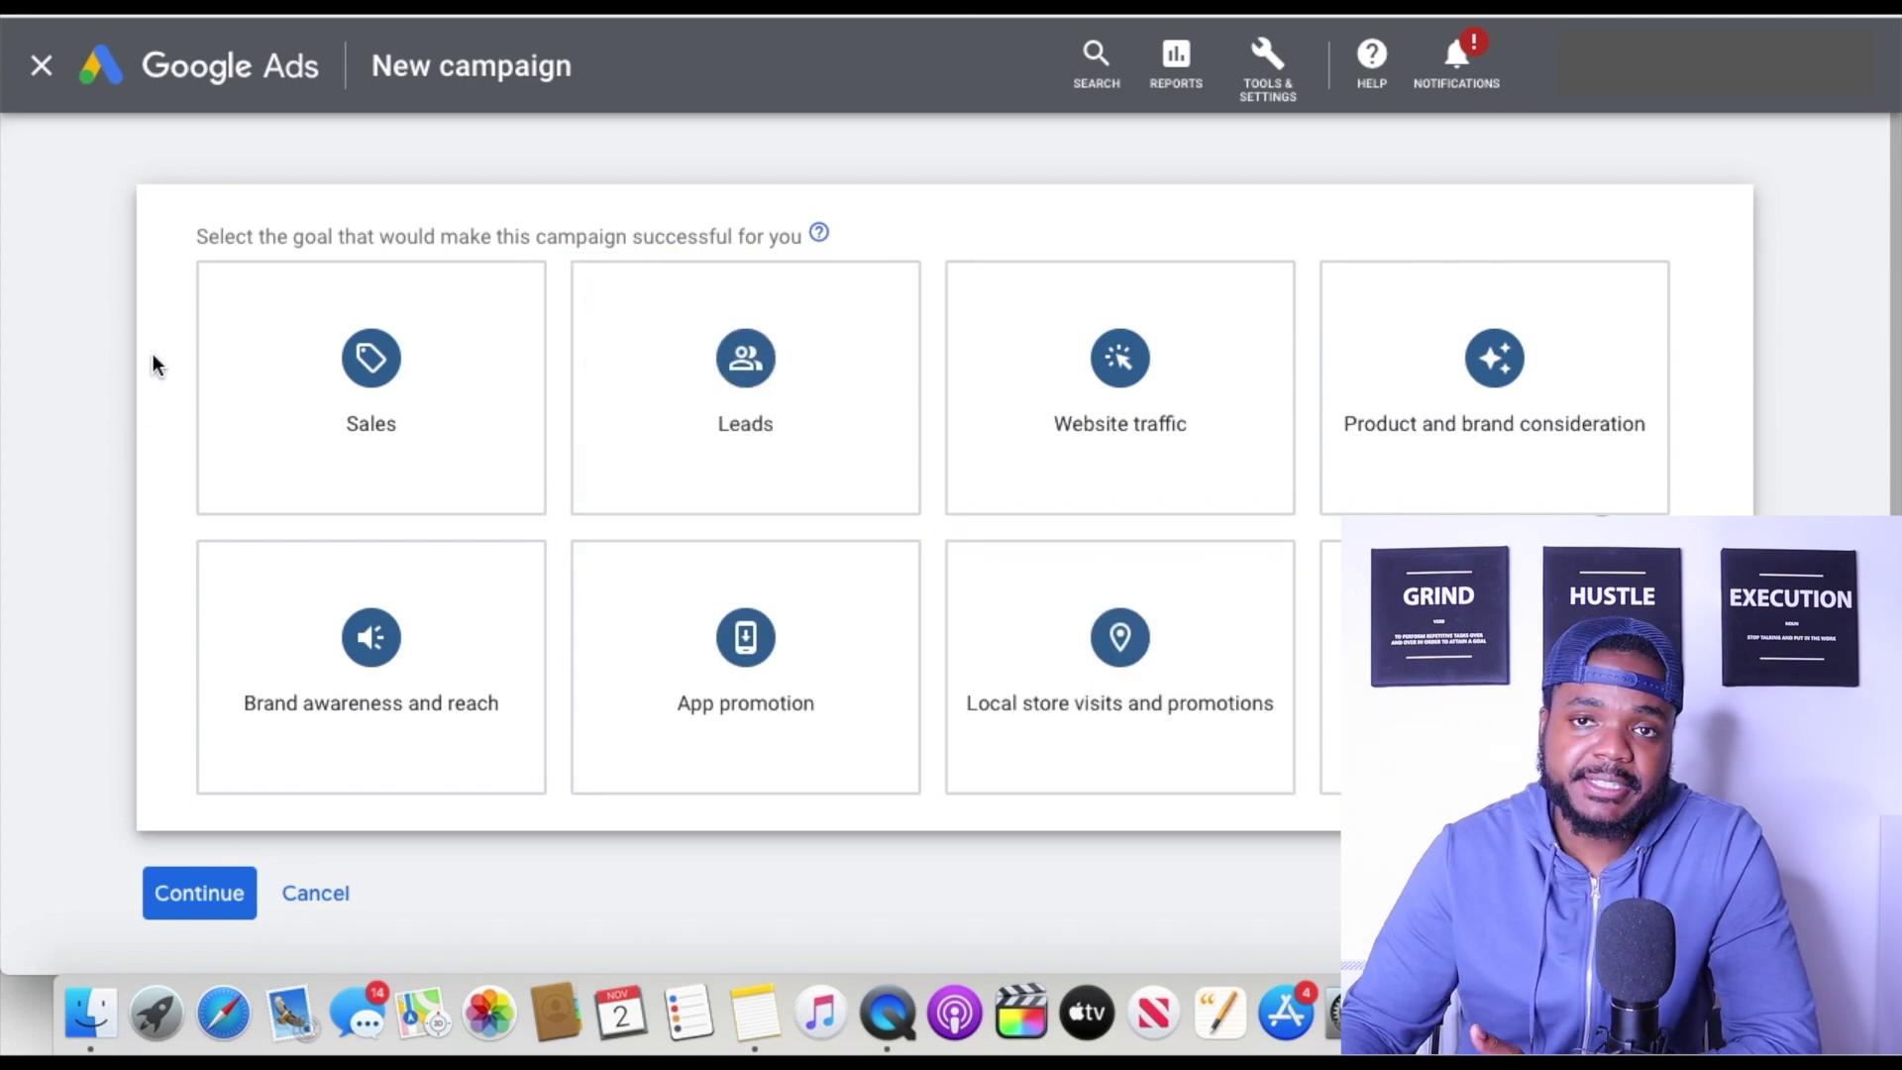
Step: Choose the Sales goal and a Standard Shopping campaign selling in the United Kingdom
click(358, 327)
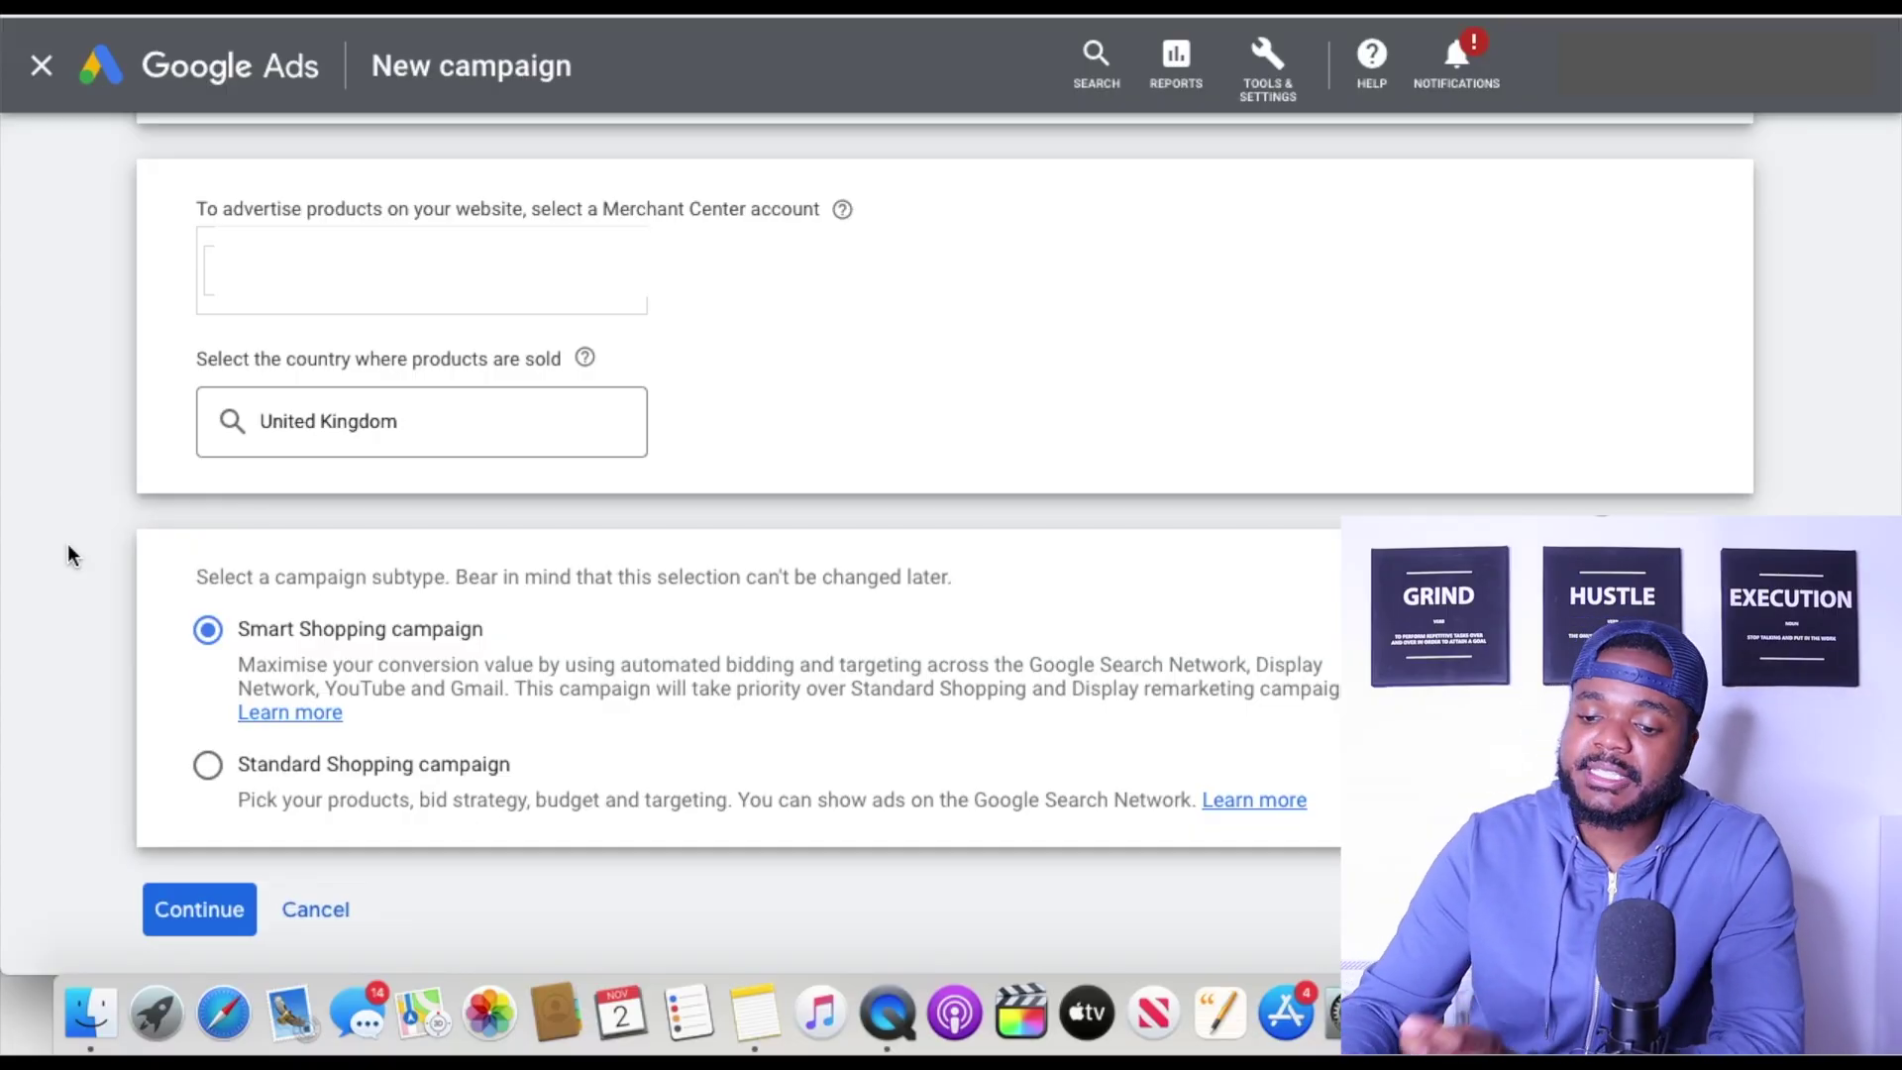
click(209, 767)
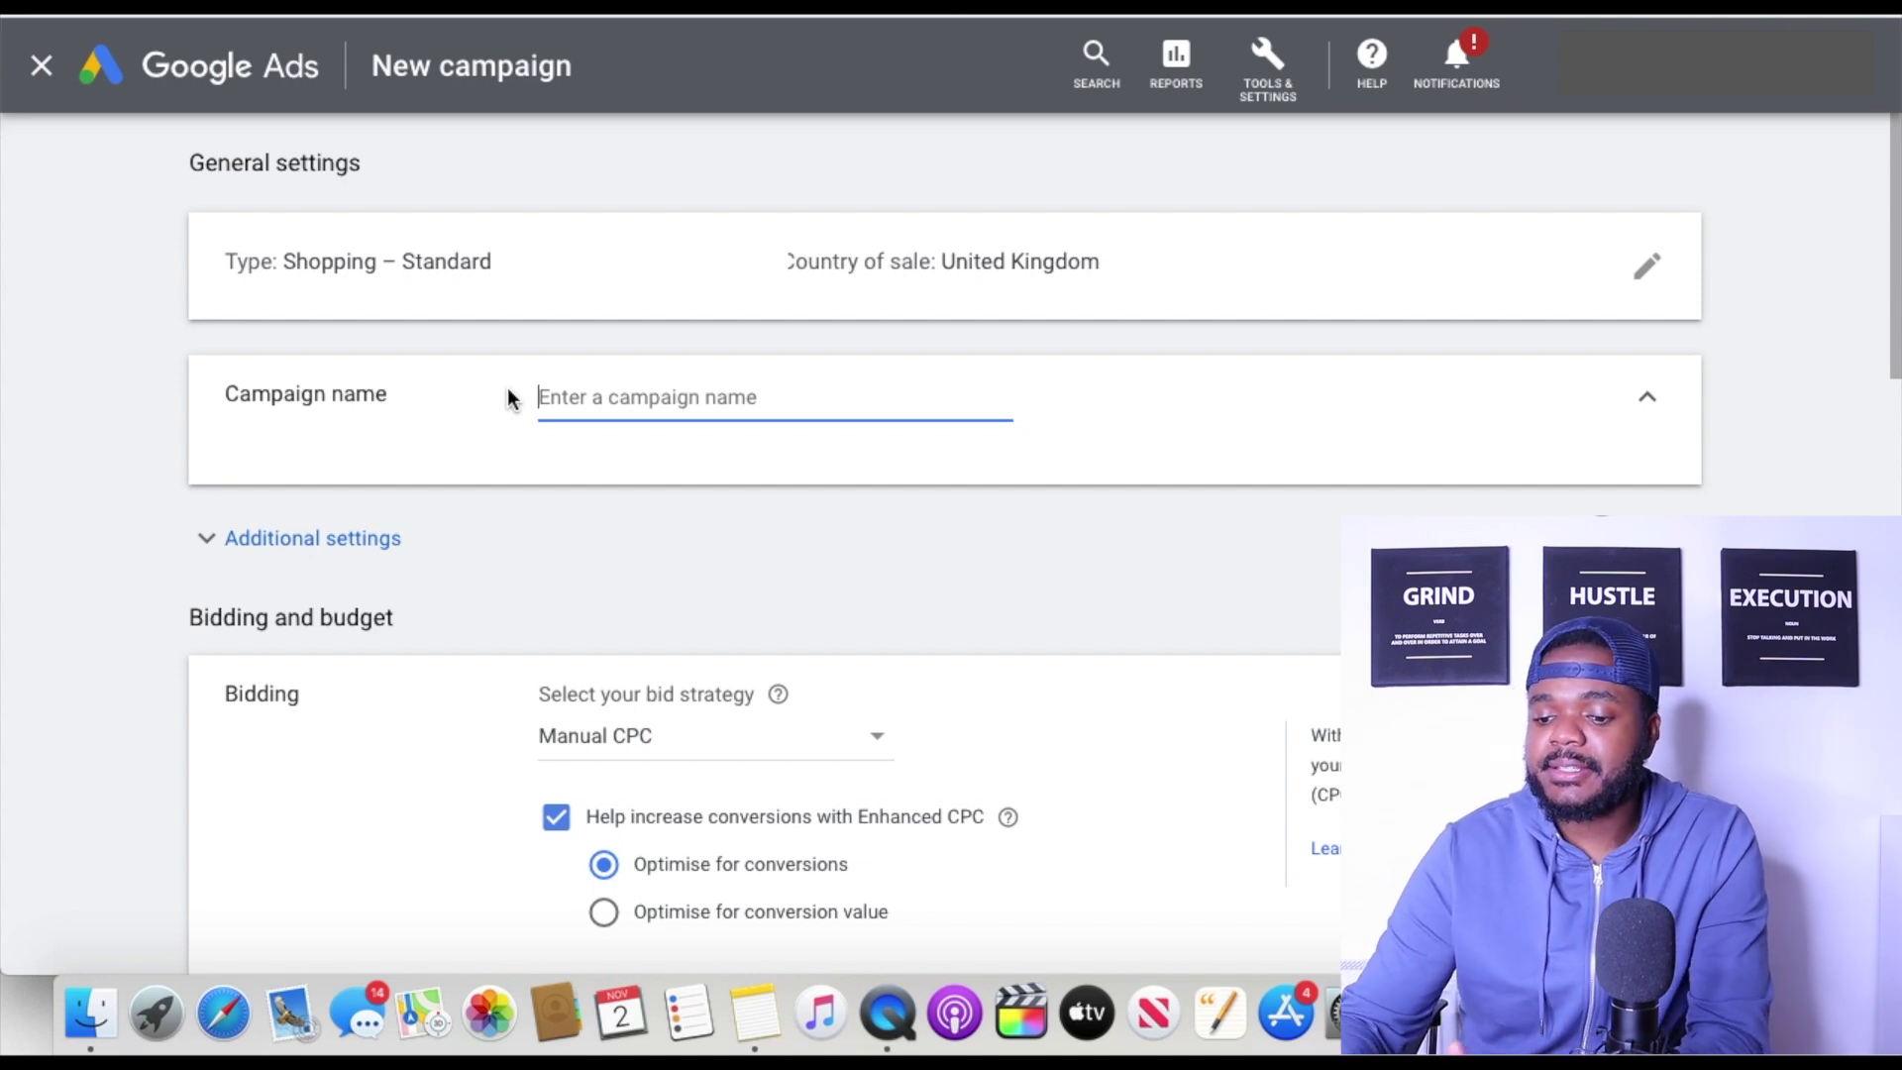
Step: Name the Standard Shopping campaign 'Nov 2021'
text(Nov 2021)
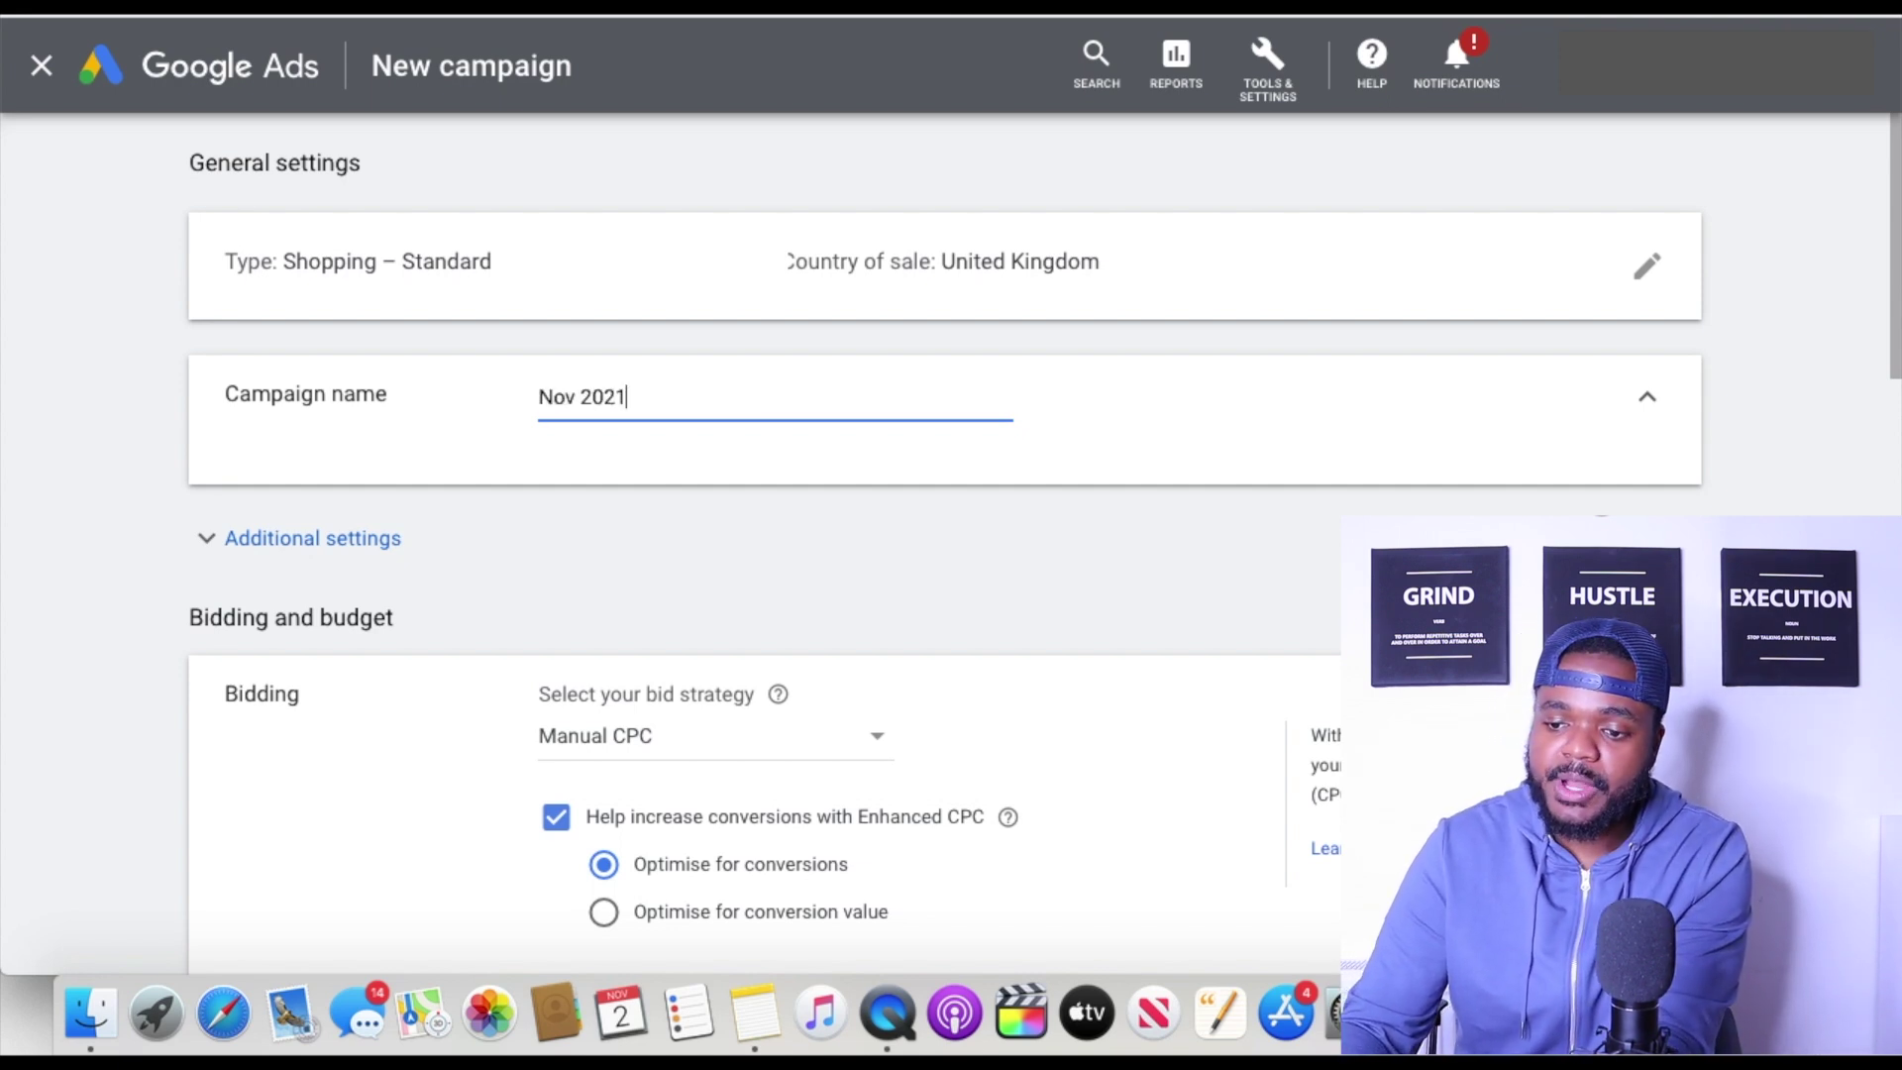
click(140, 519)
scroll(145, 293, down, 5)
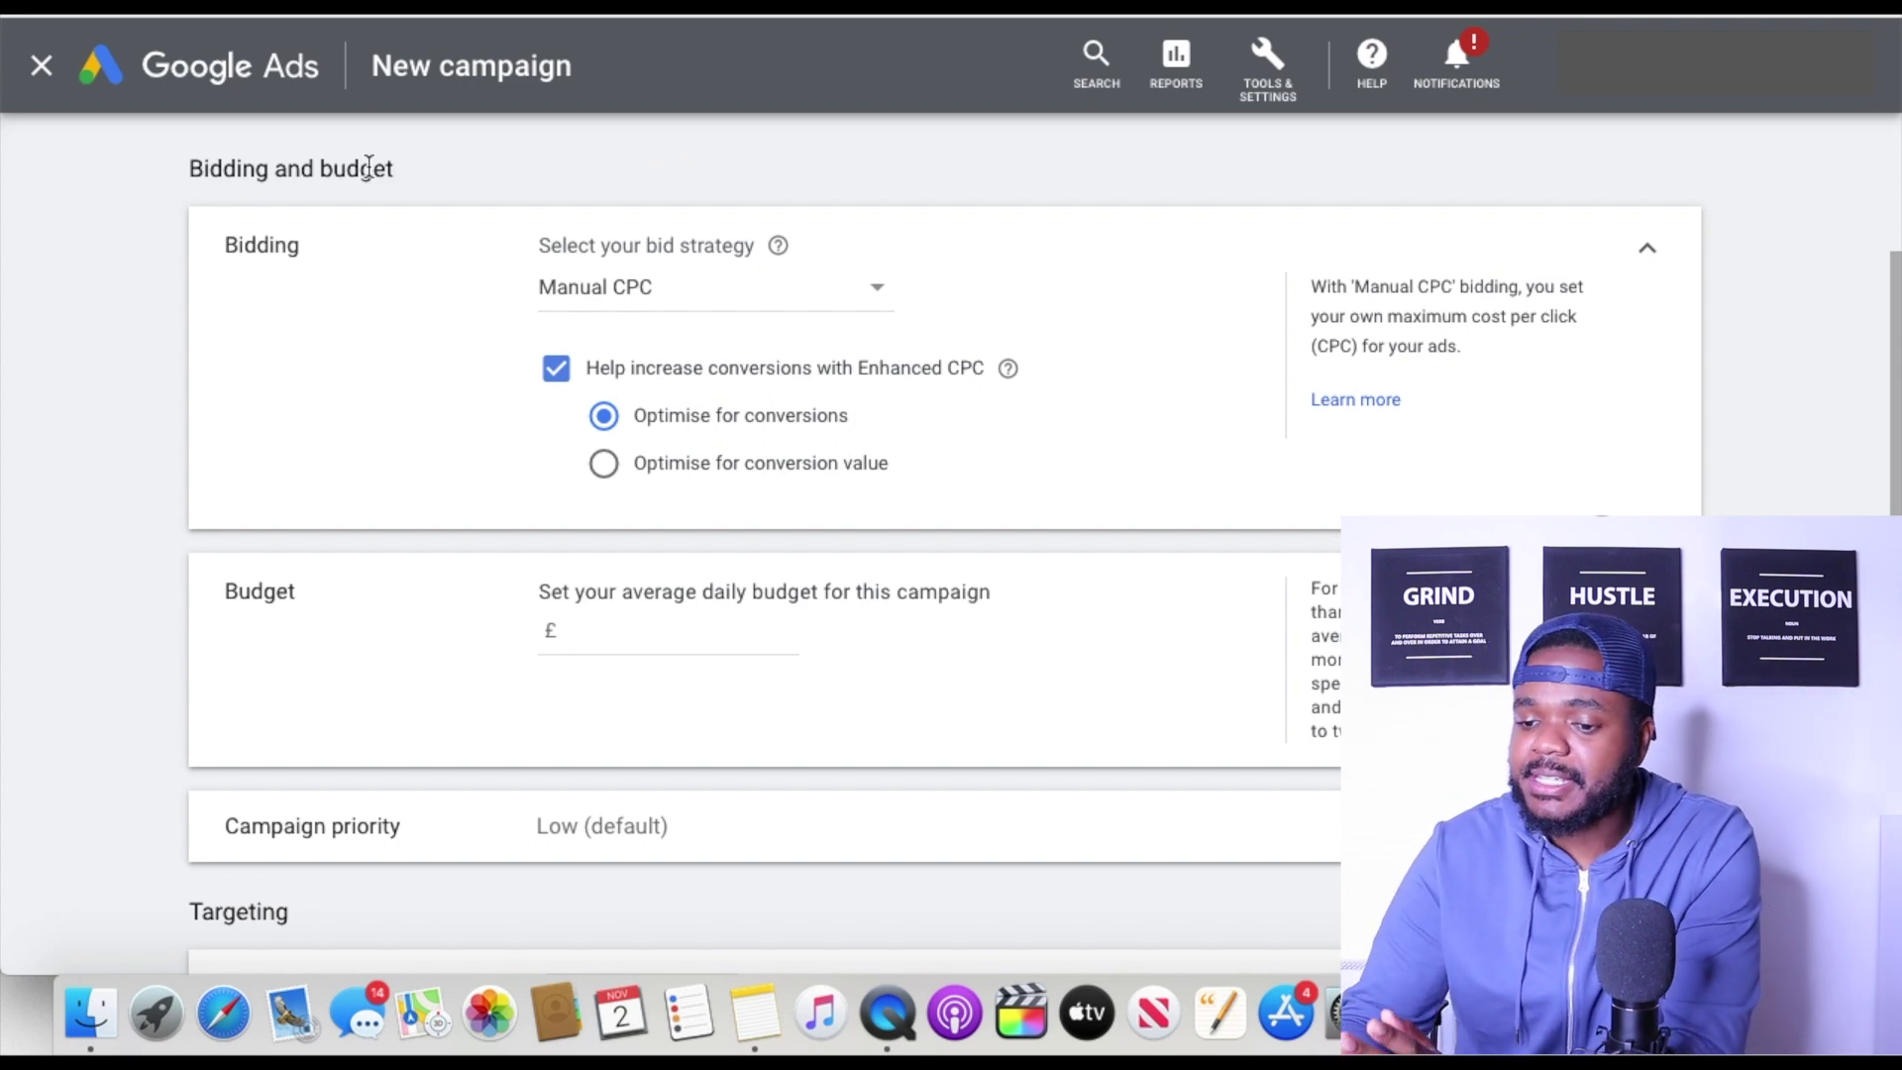
Step: Switch bidding to Maximise clicks and enable a maximum cost-per-click bid limit
click(739, 292)
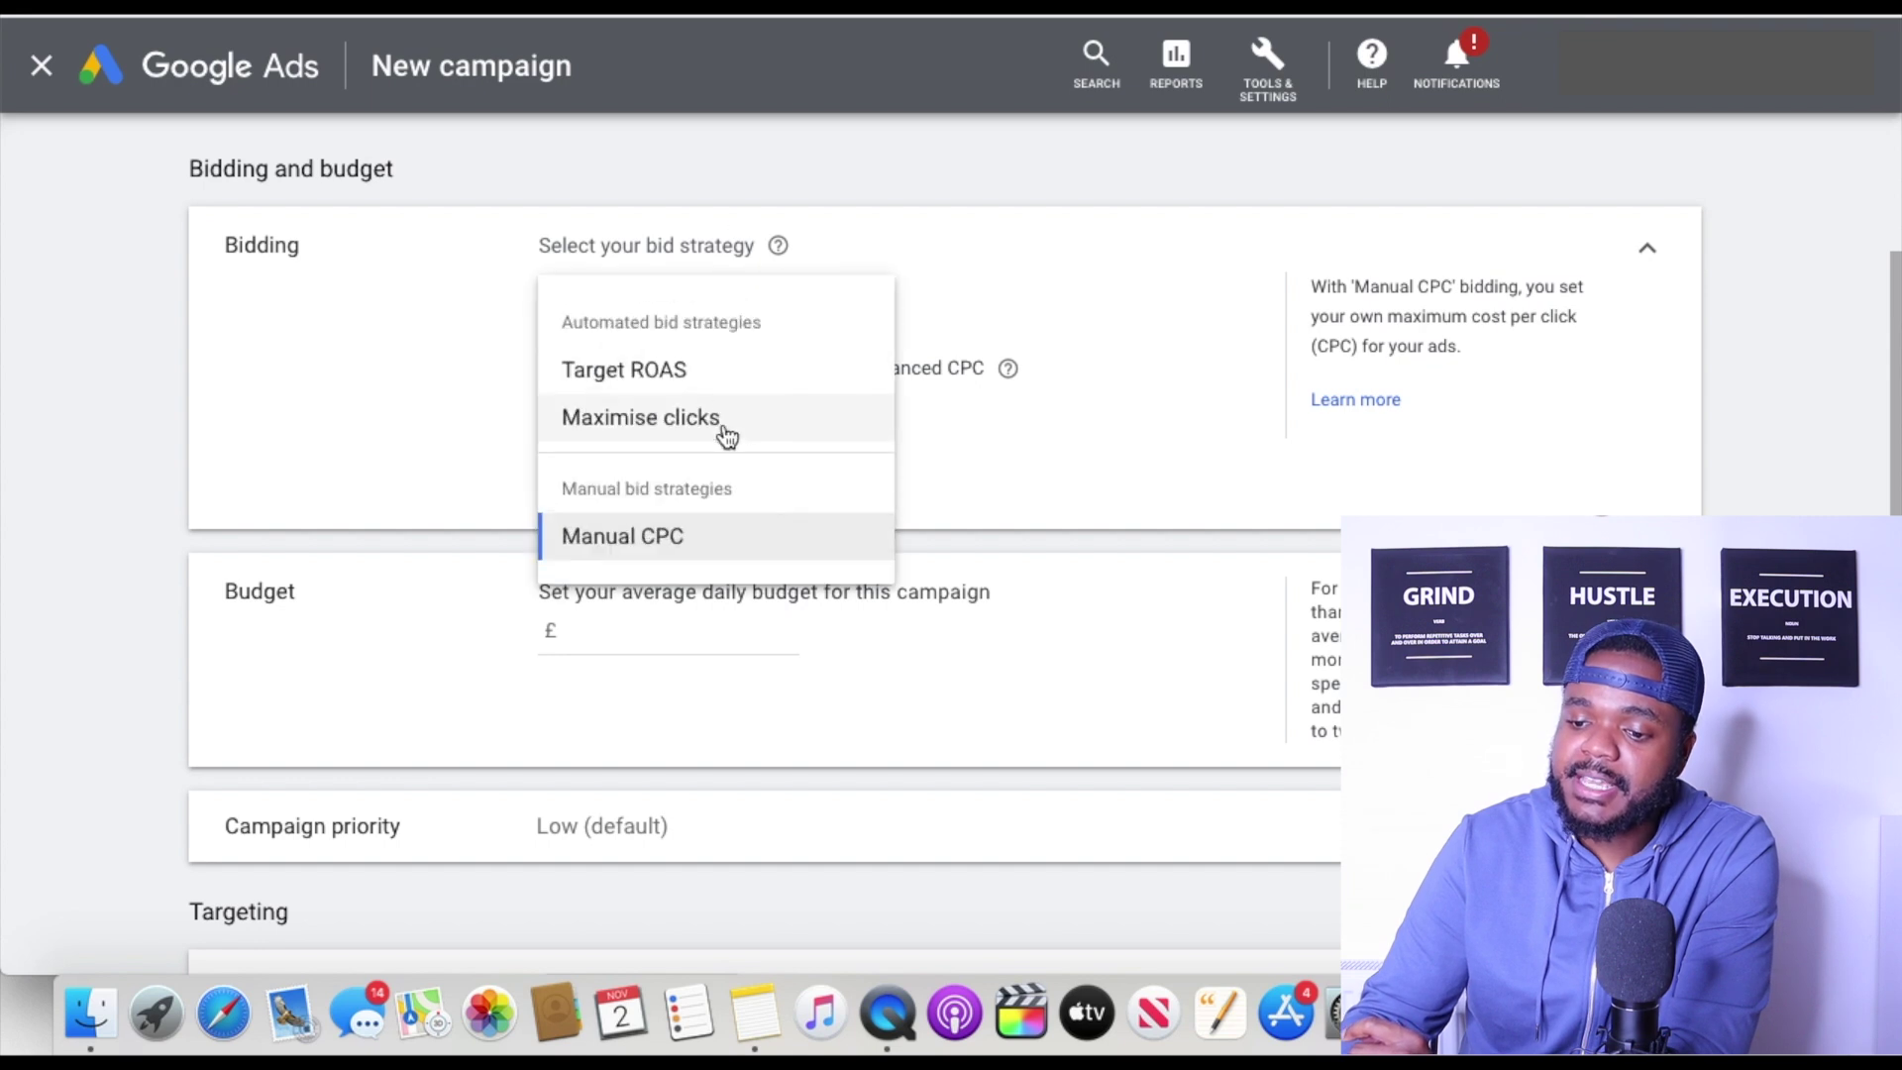
click(293, 318)
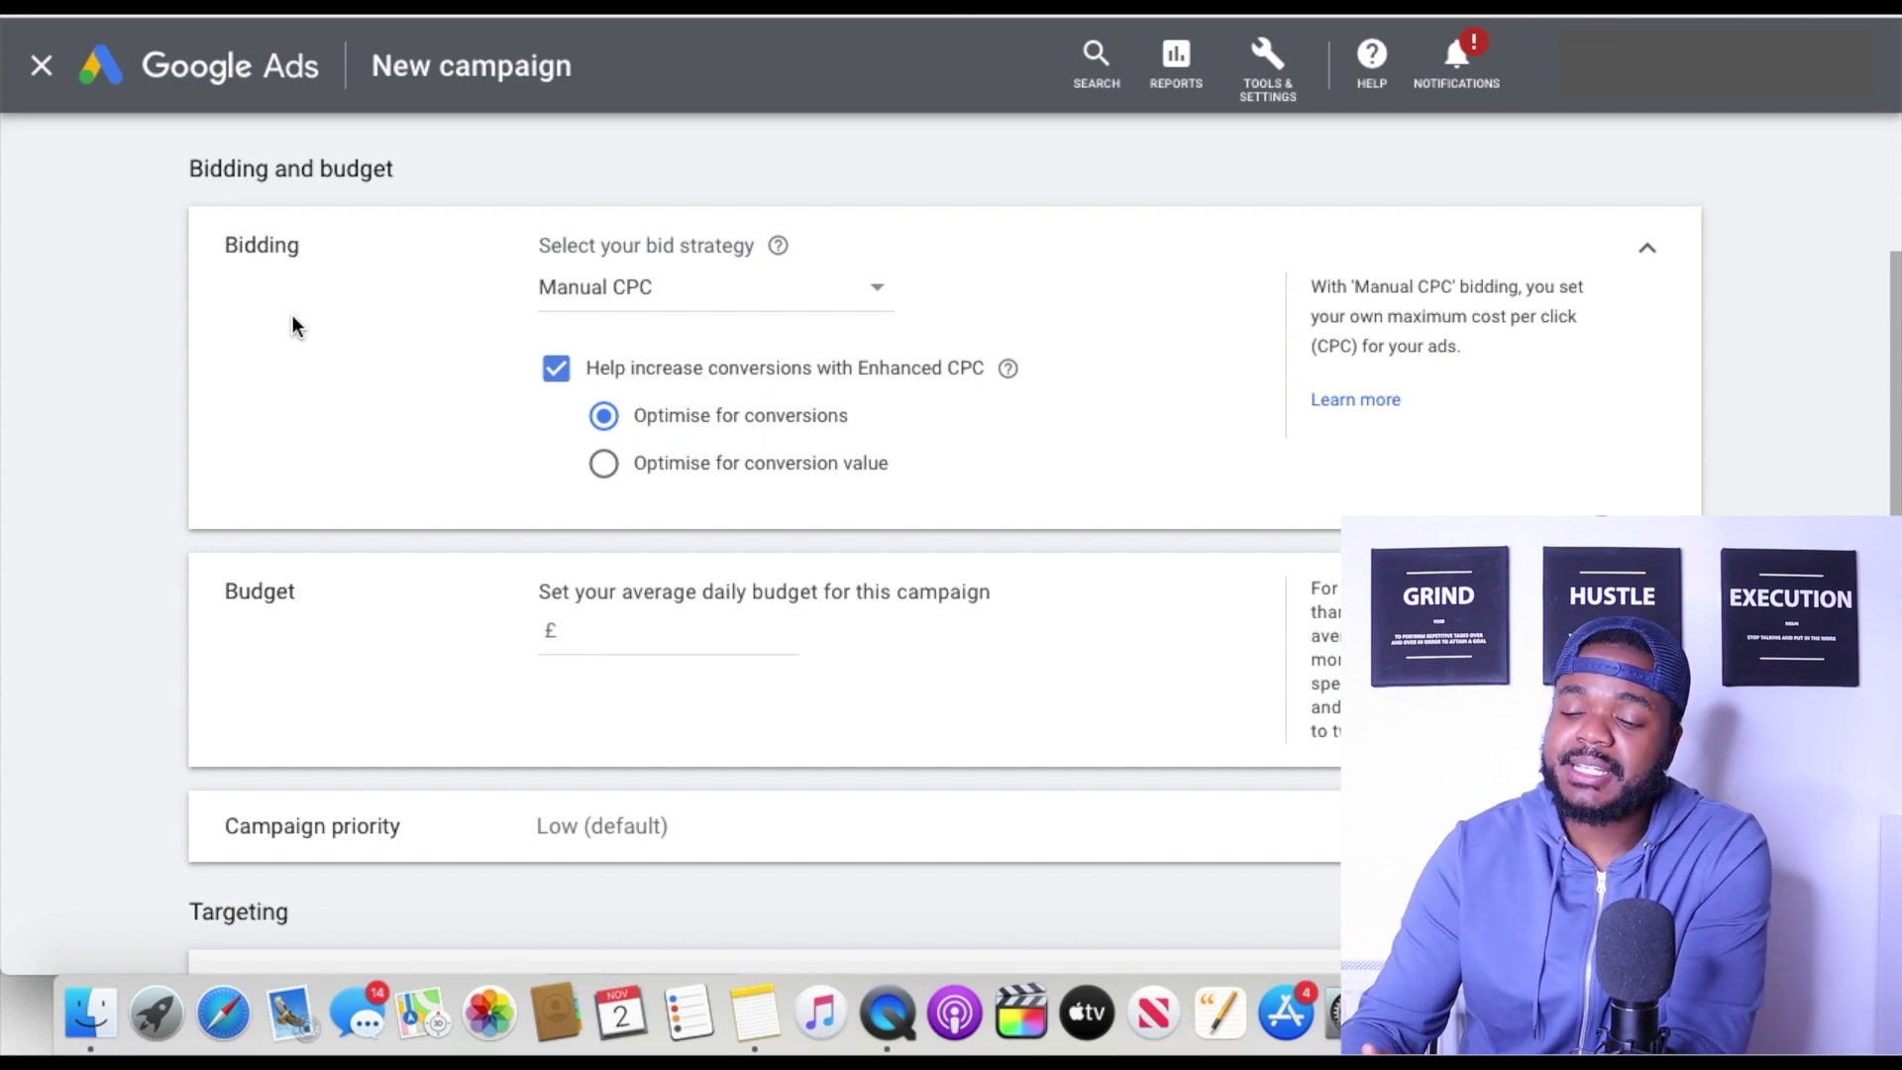
click(725, 302)
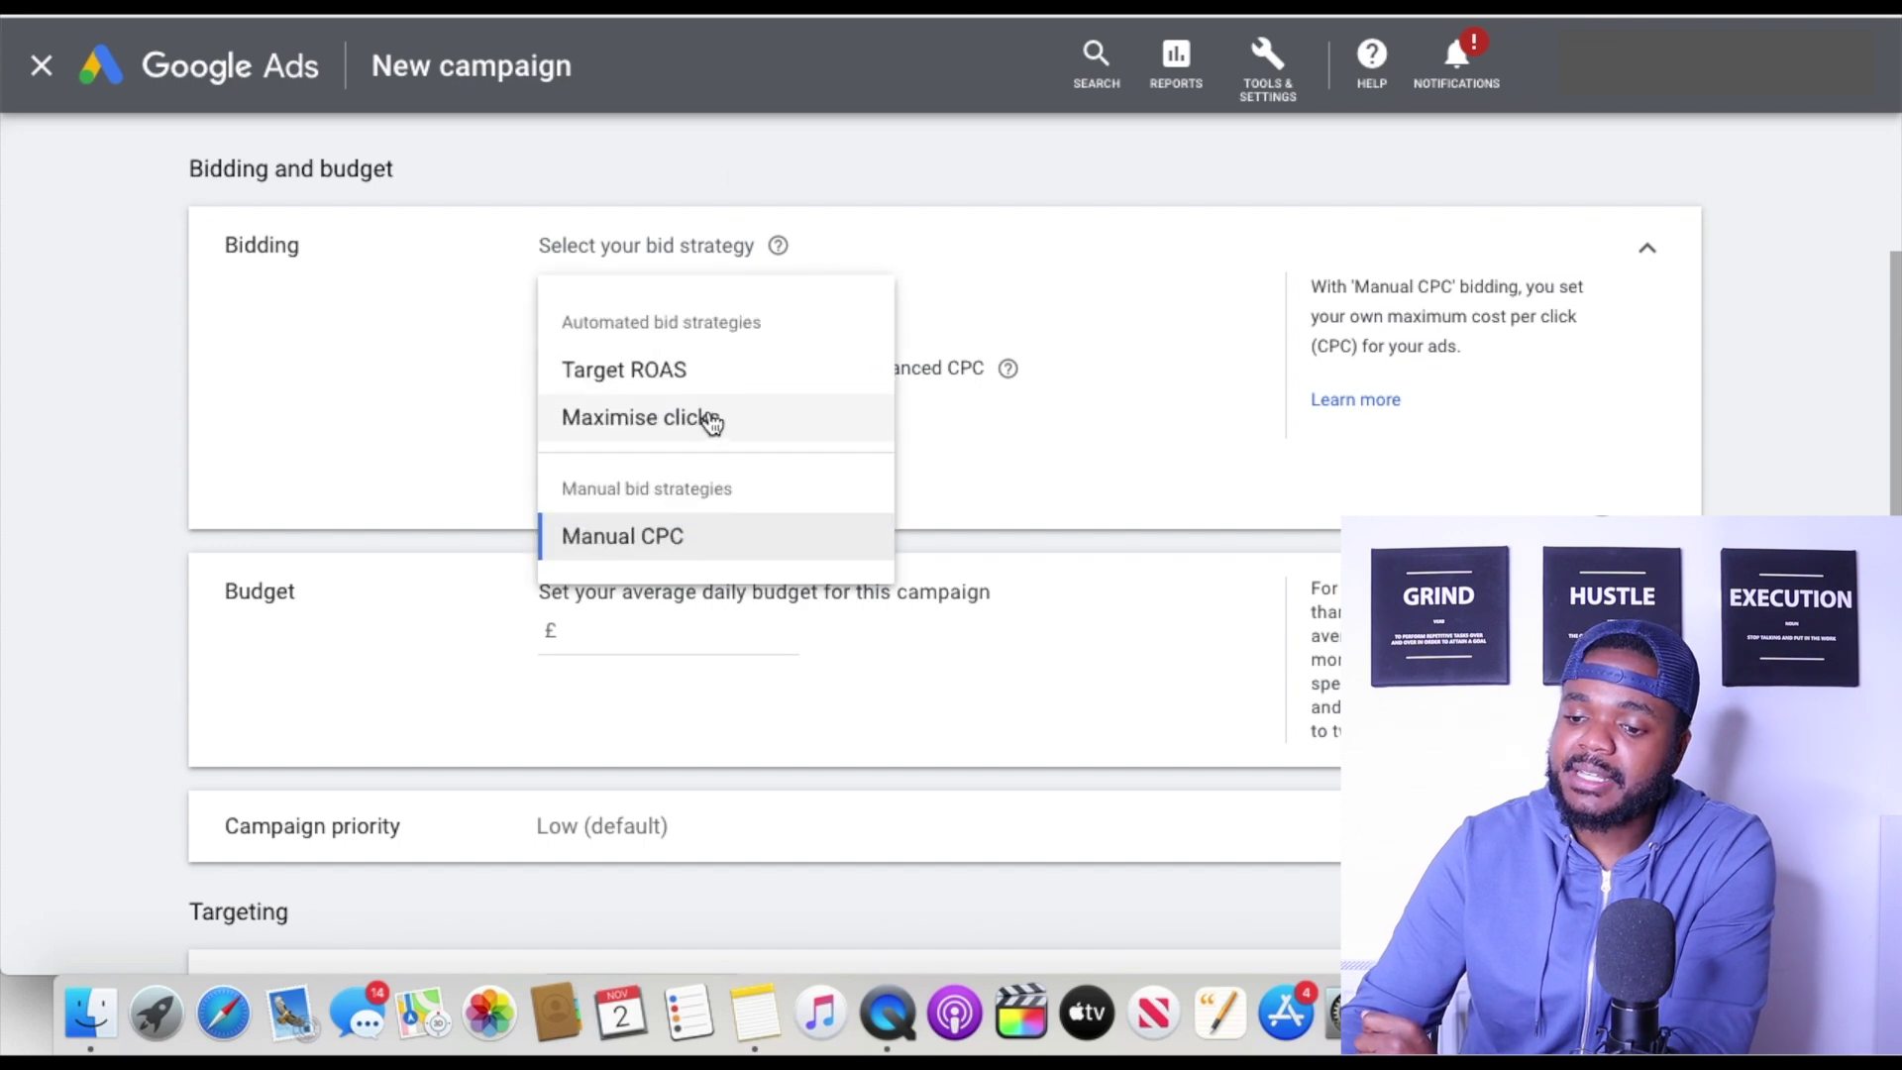
click(707, 418)
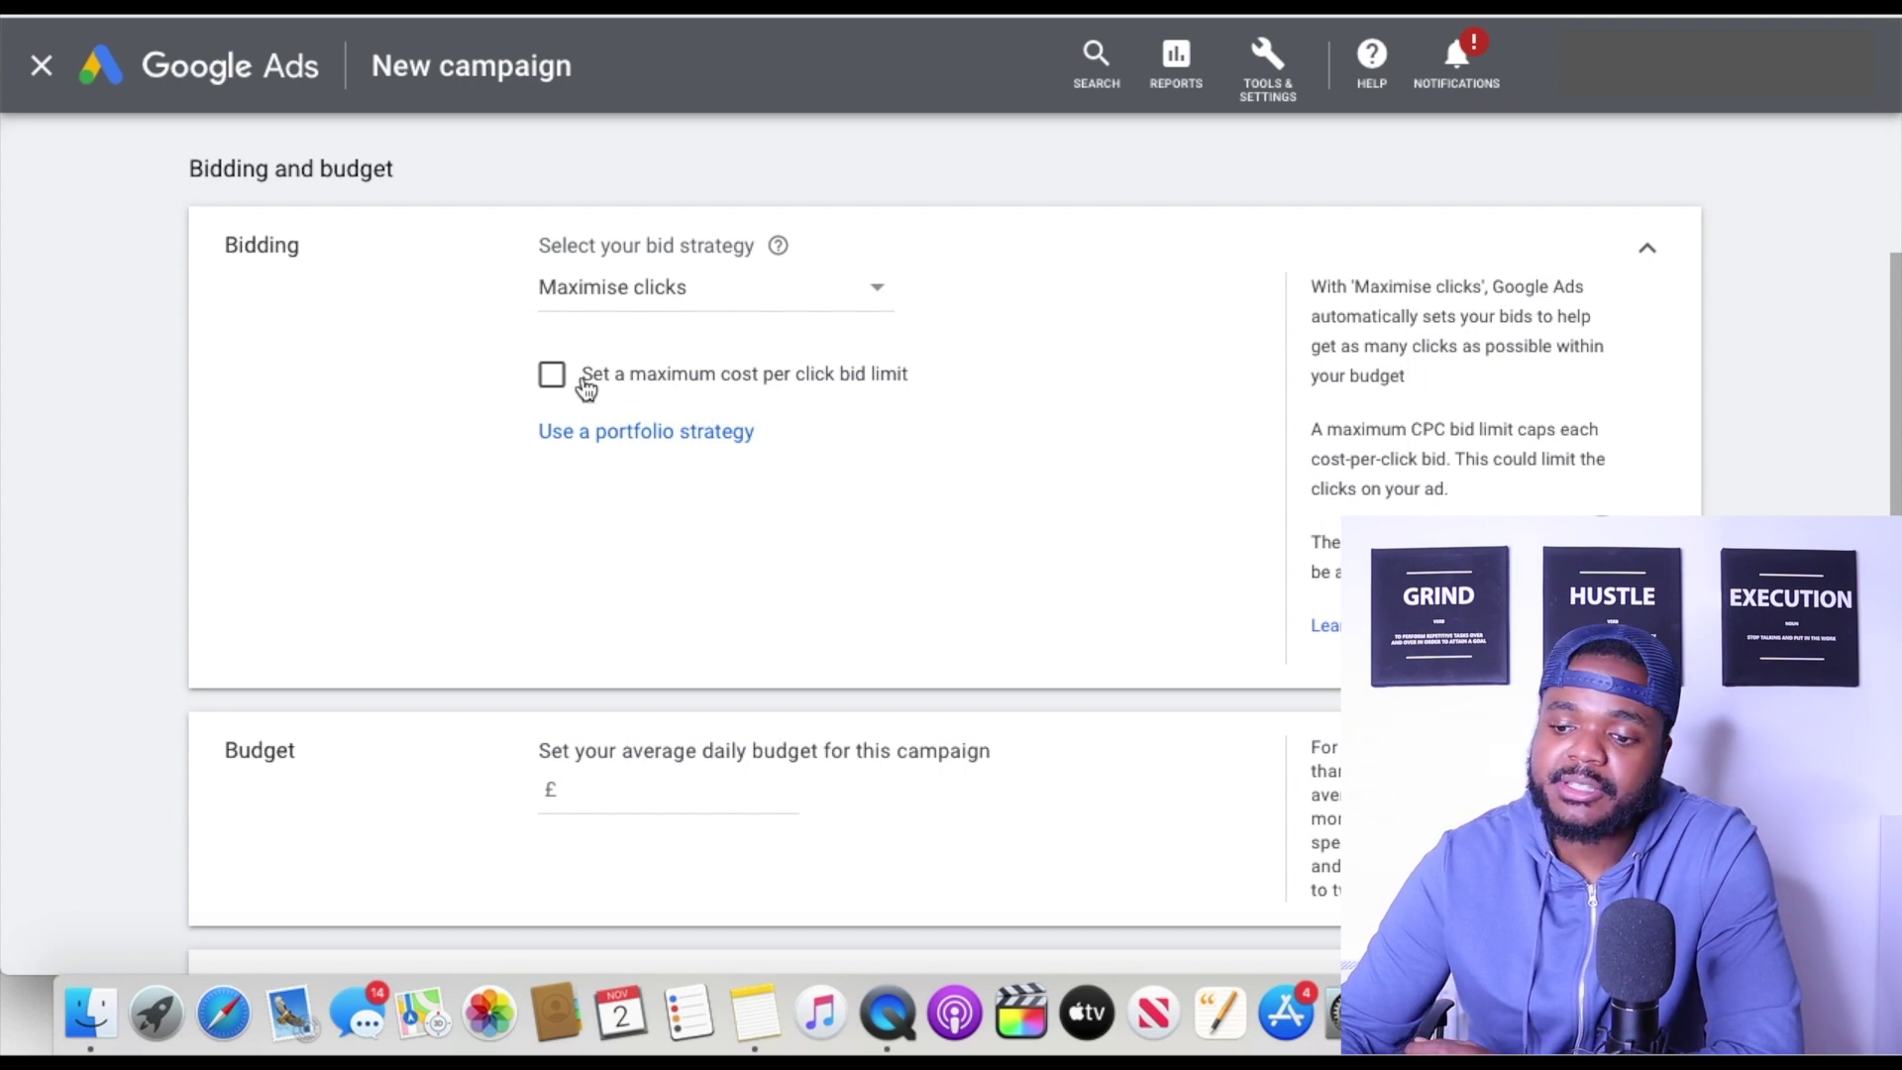
click(551, 375)
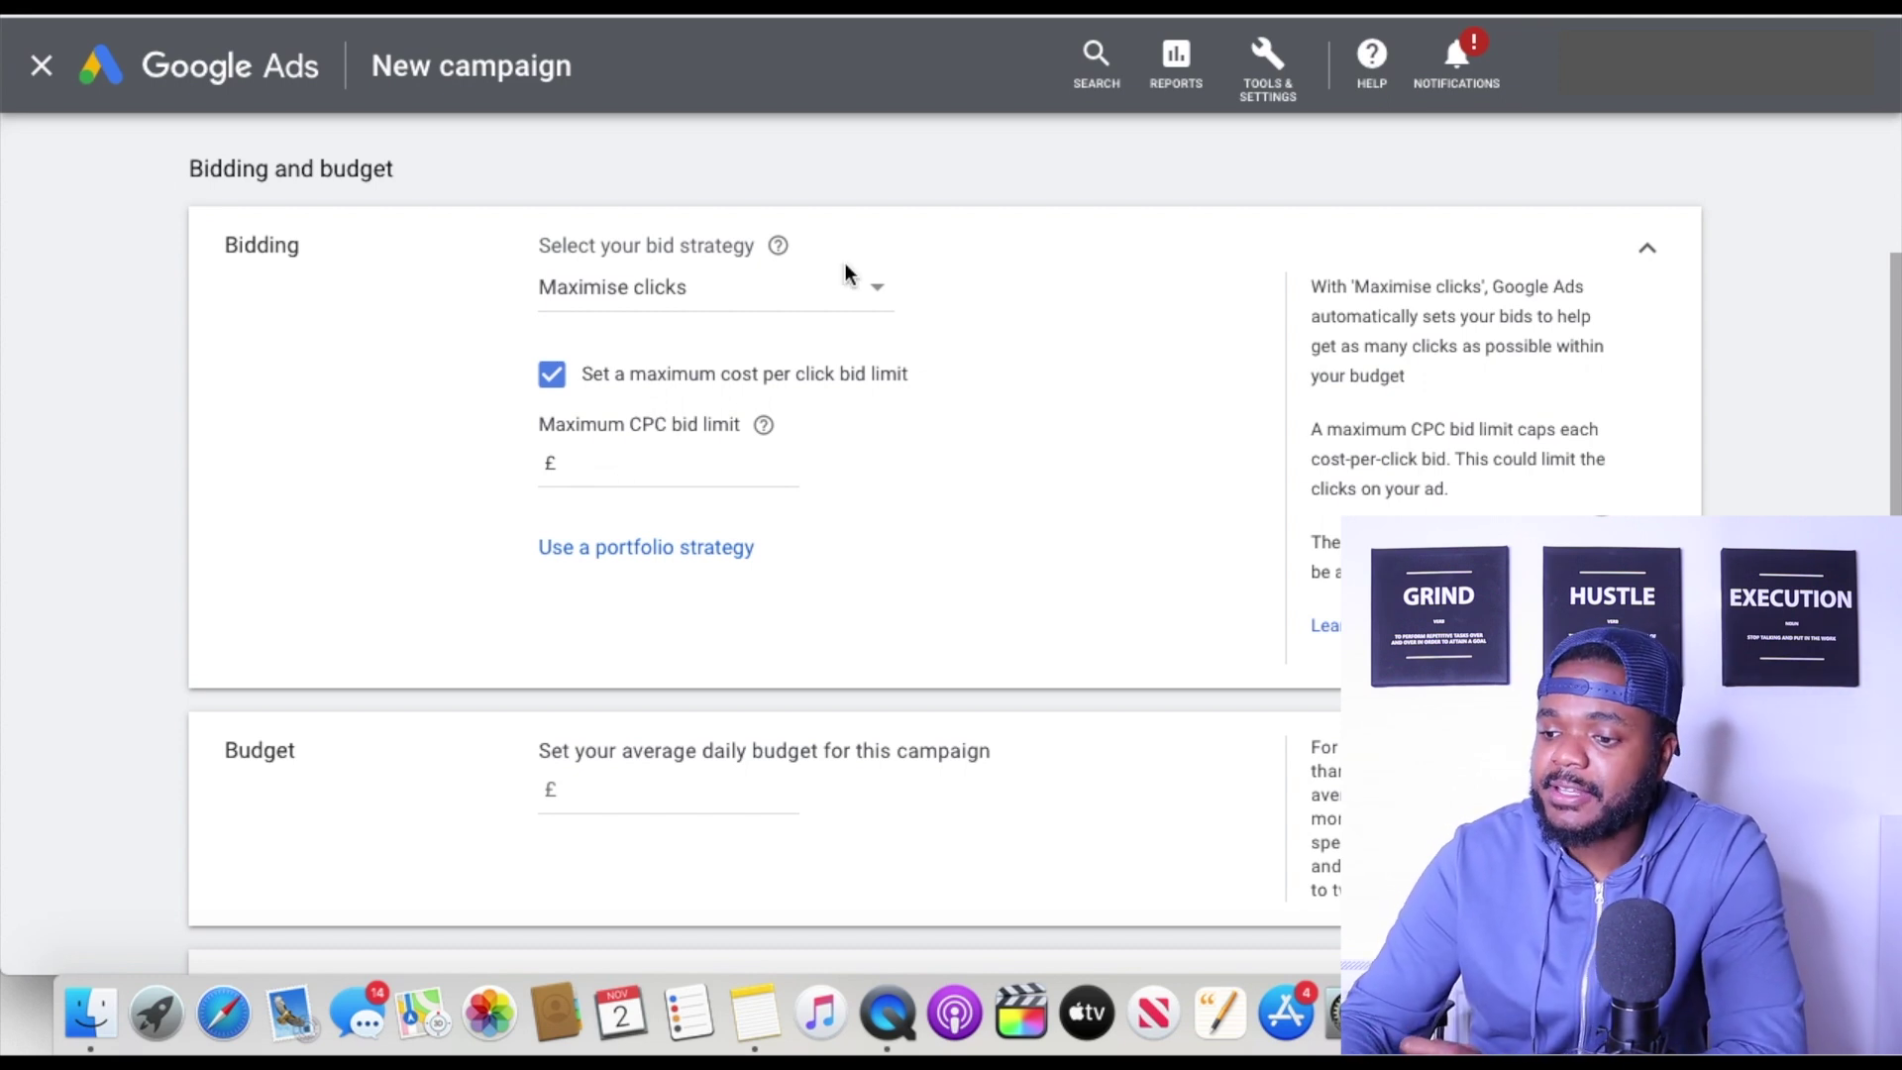
click(1269, 65)
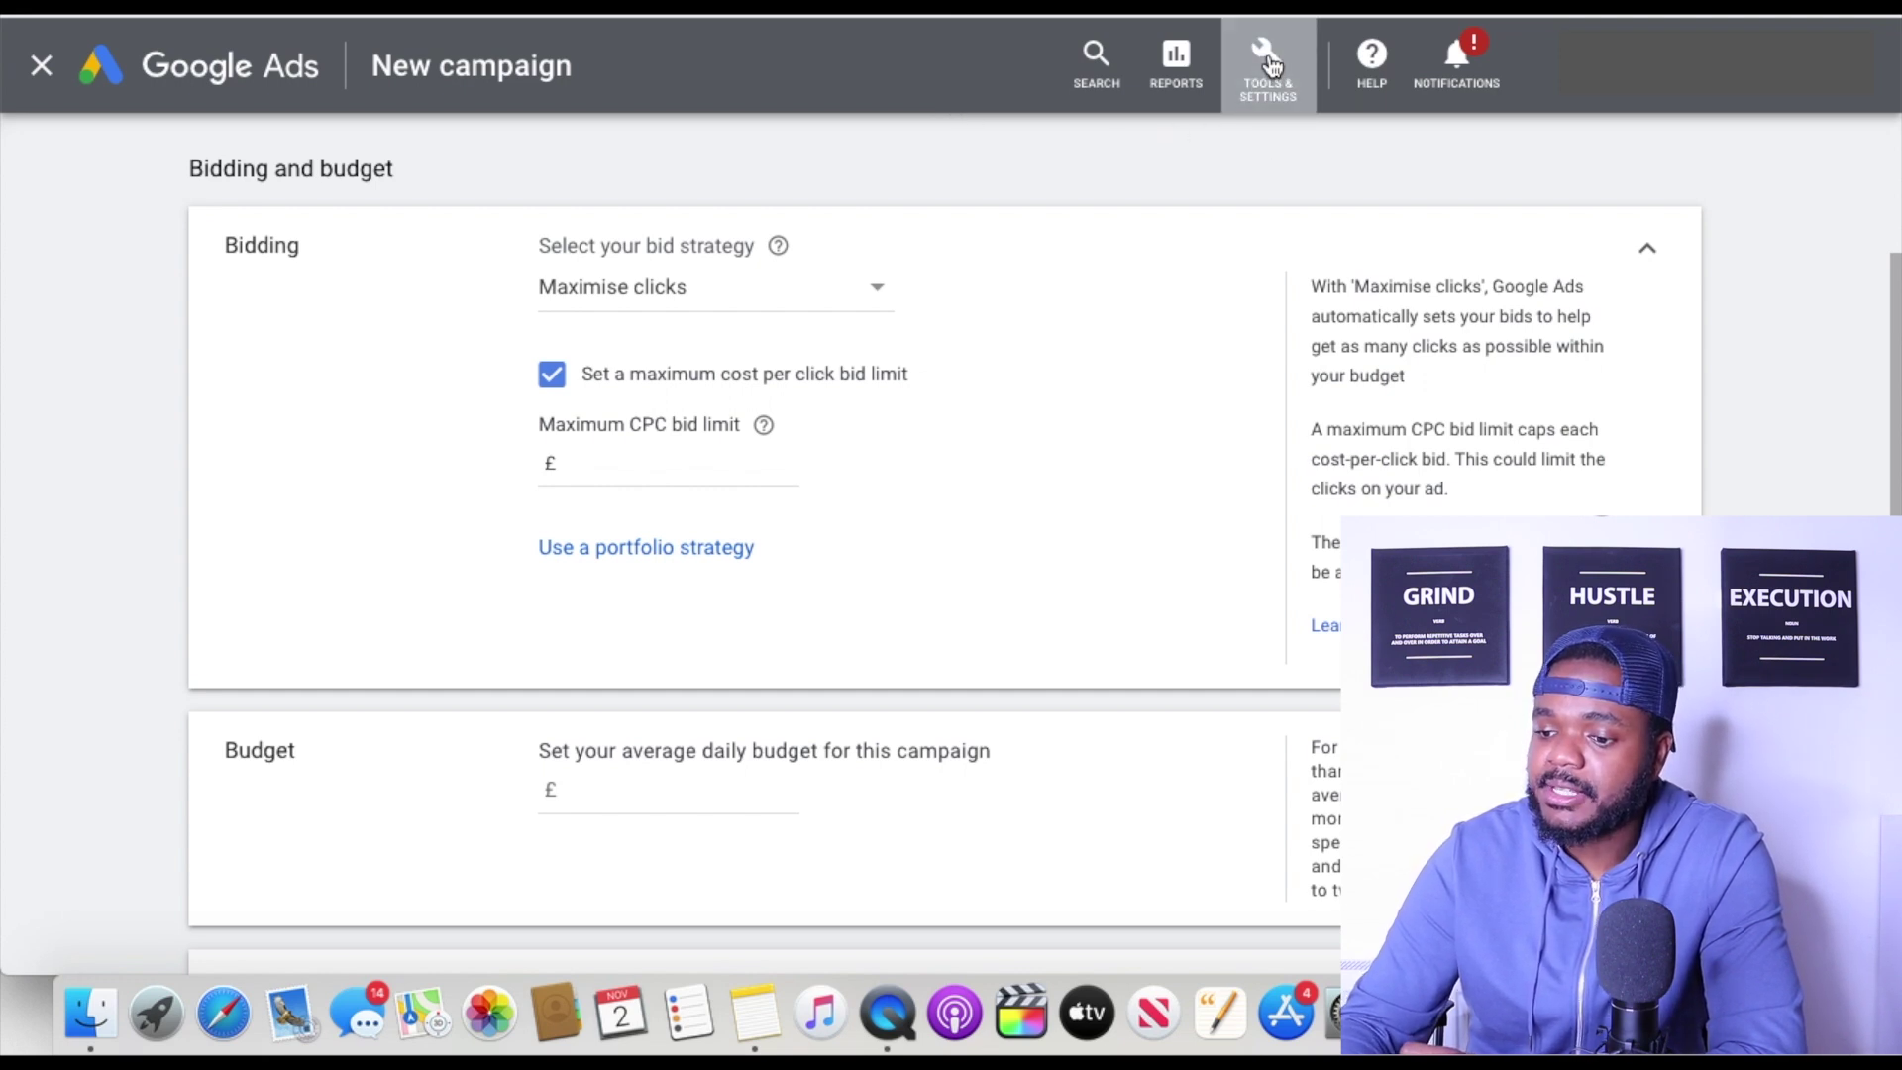
Step: Open Keyword Planner from the planning tools in a new browser tab
click(1256, 515)
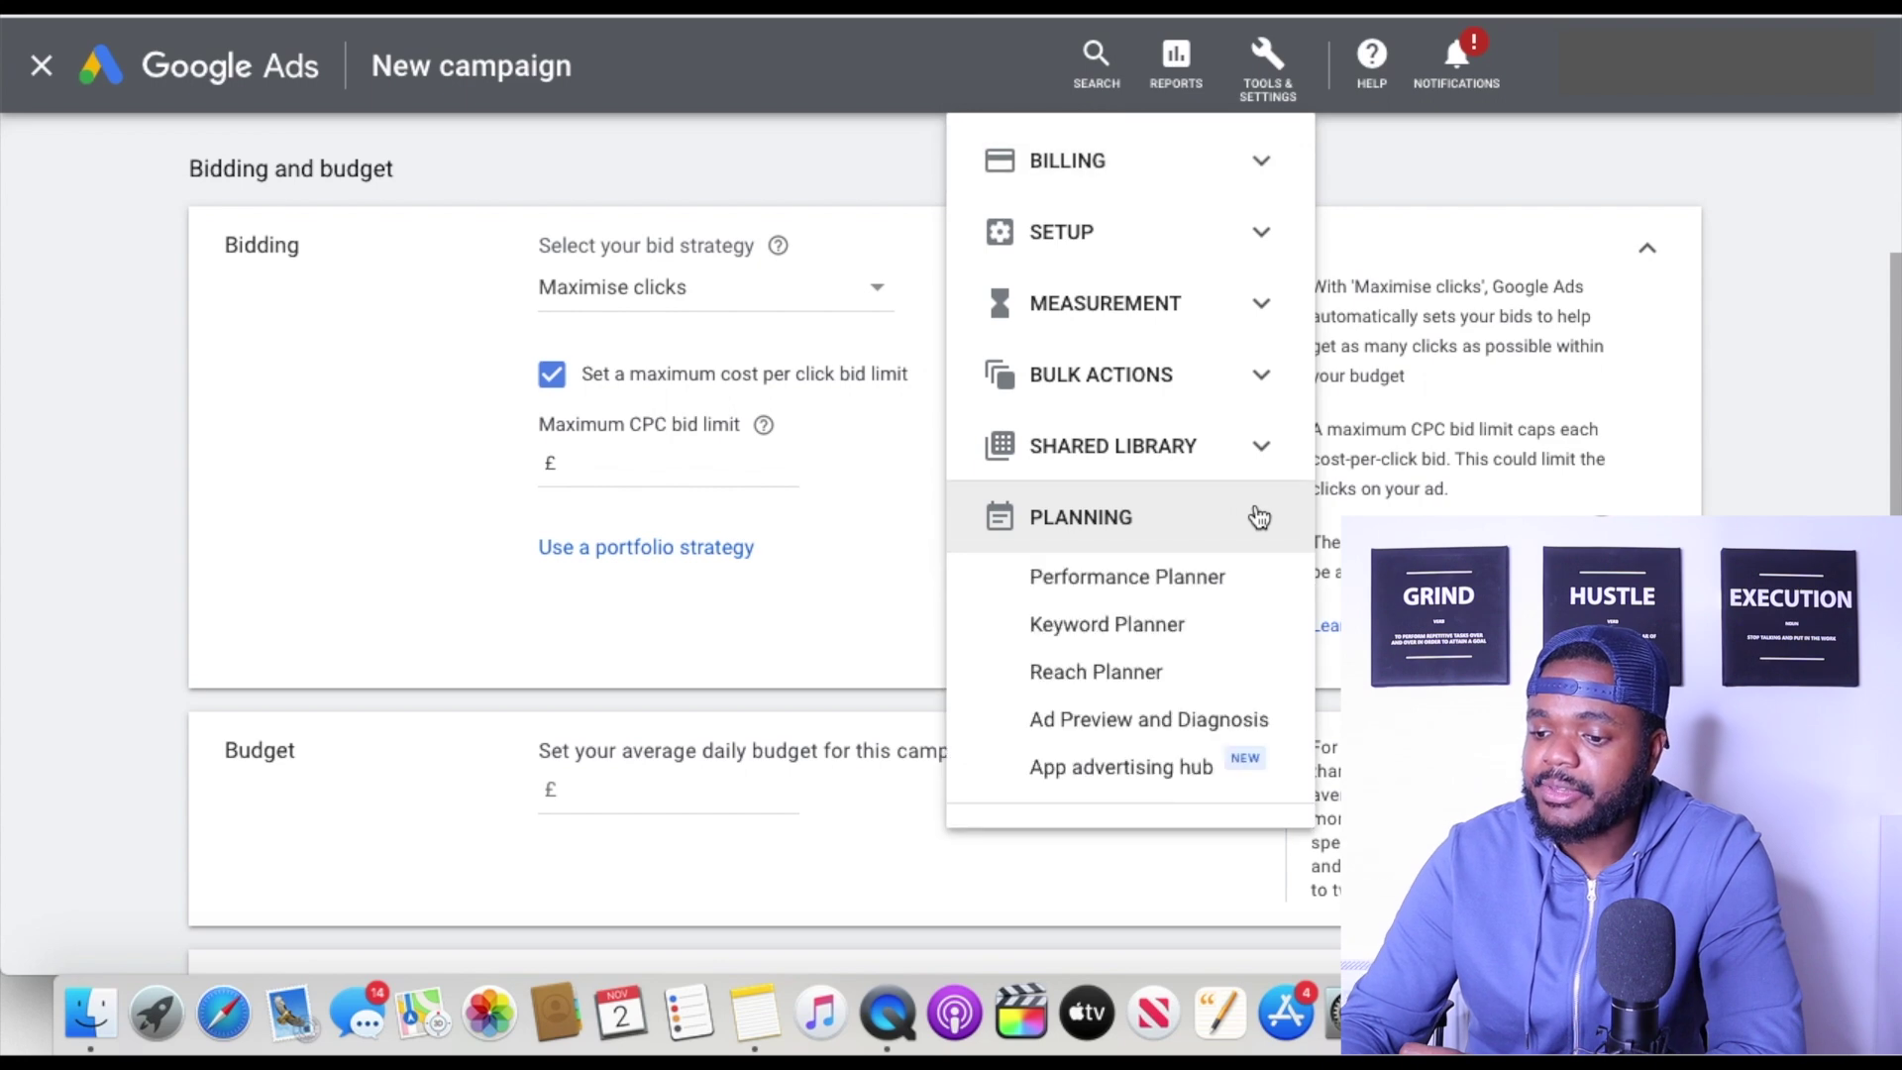
right_click(1156, 631)
click(1228, 561)
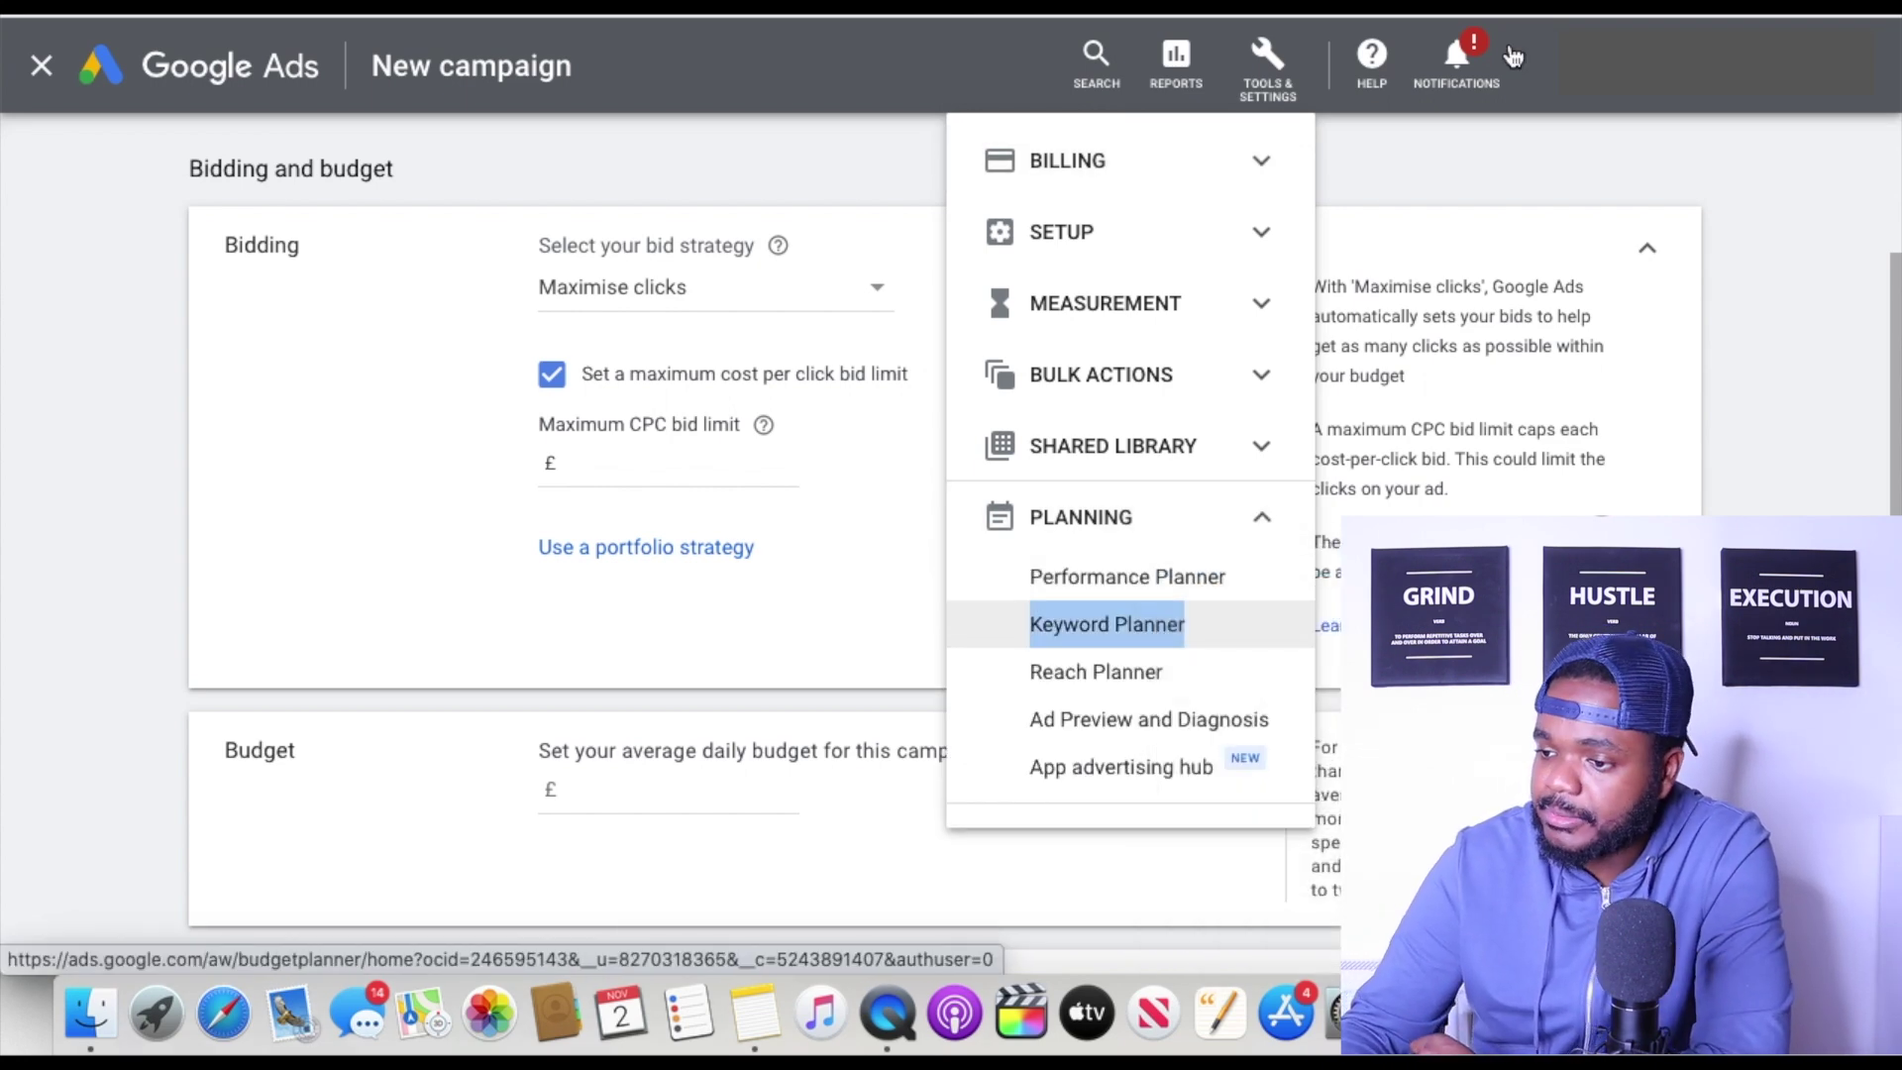
key(ctrl+Tab)
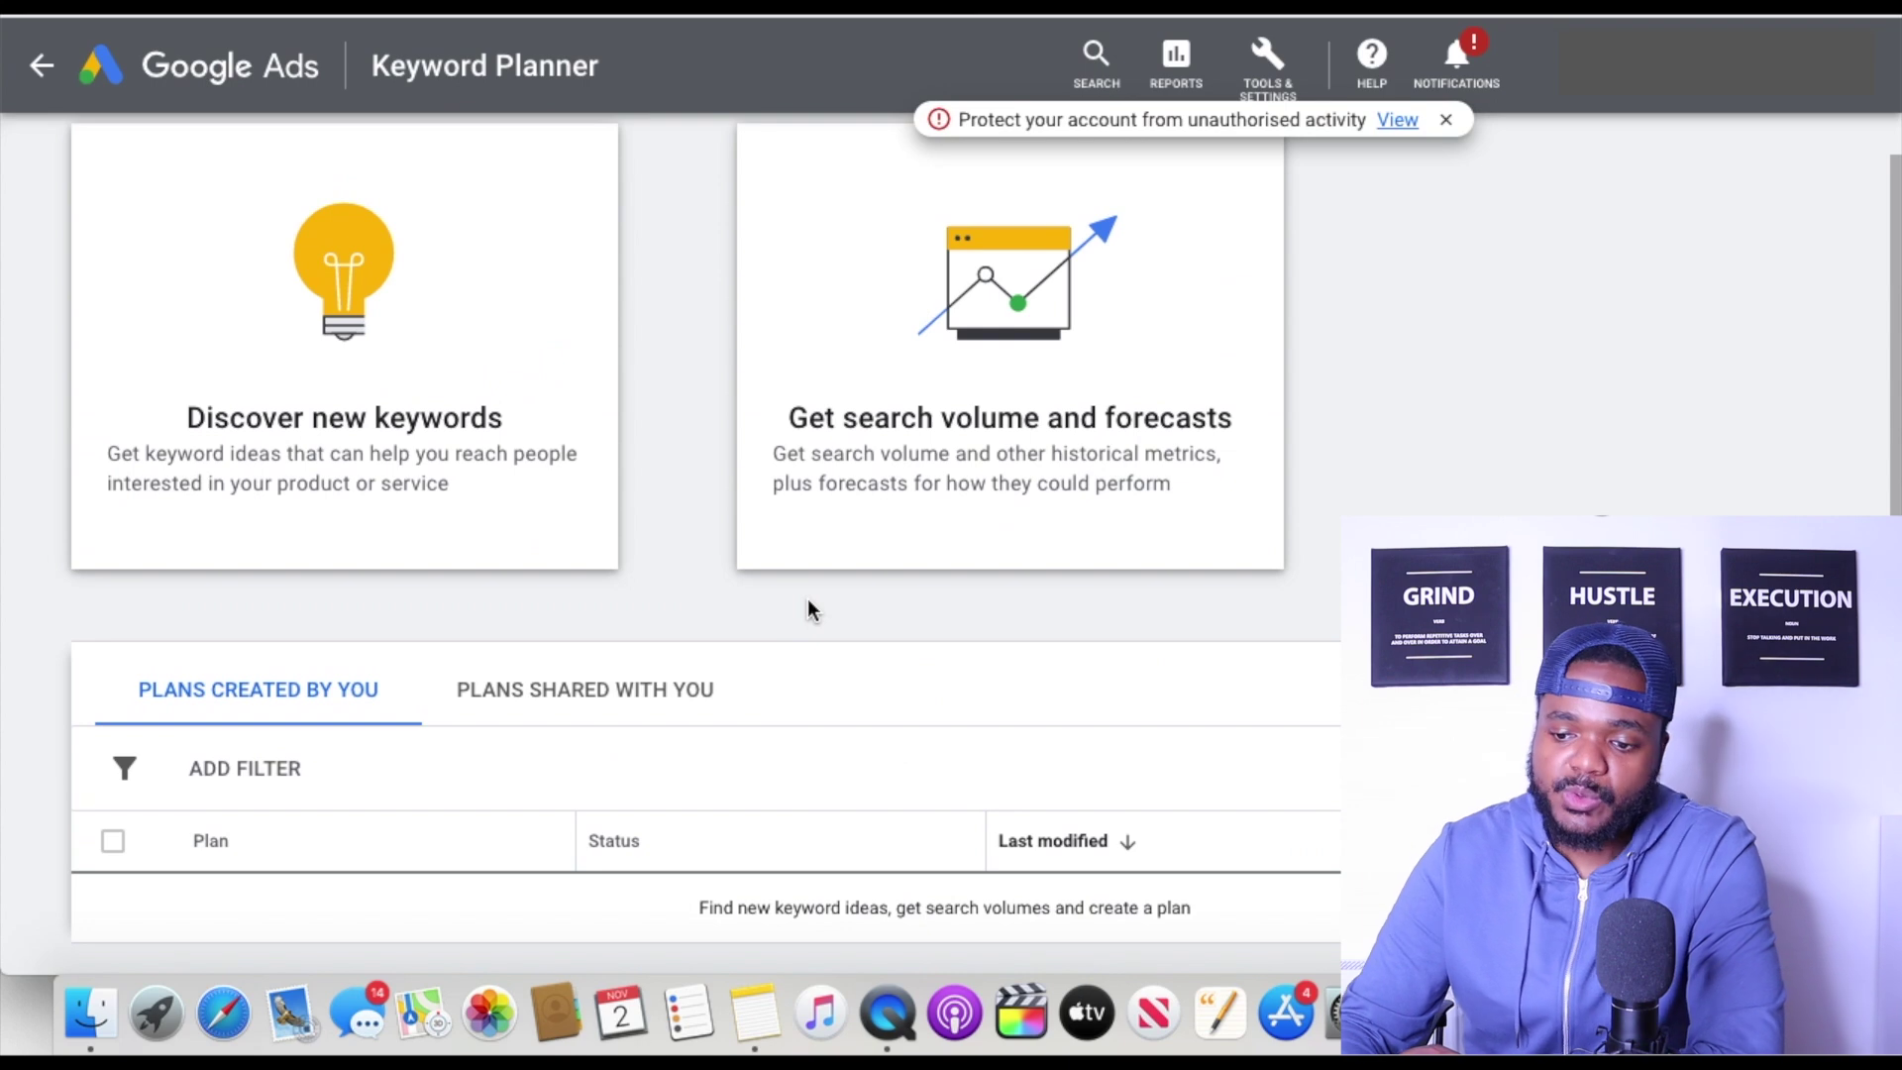
Step: Get keyword ideas for 'dog coats' and review their top-of-page bid ranges
click(479, 301)
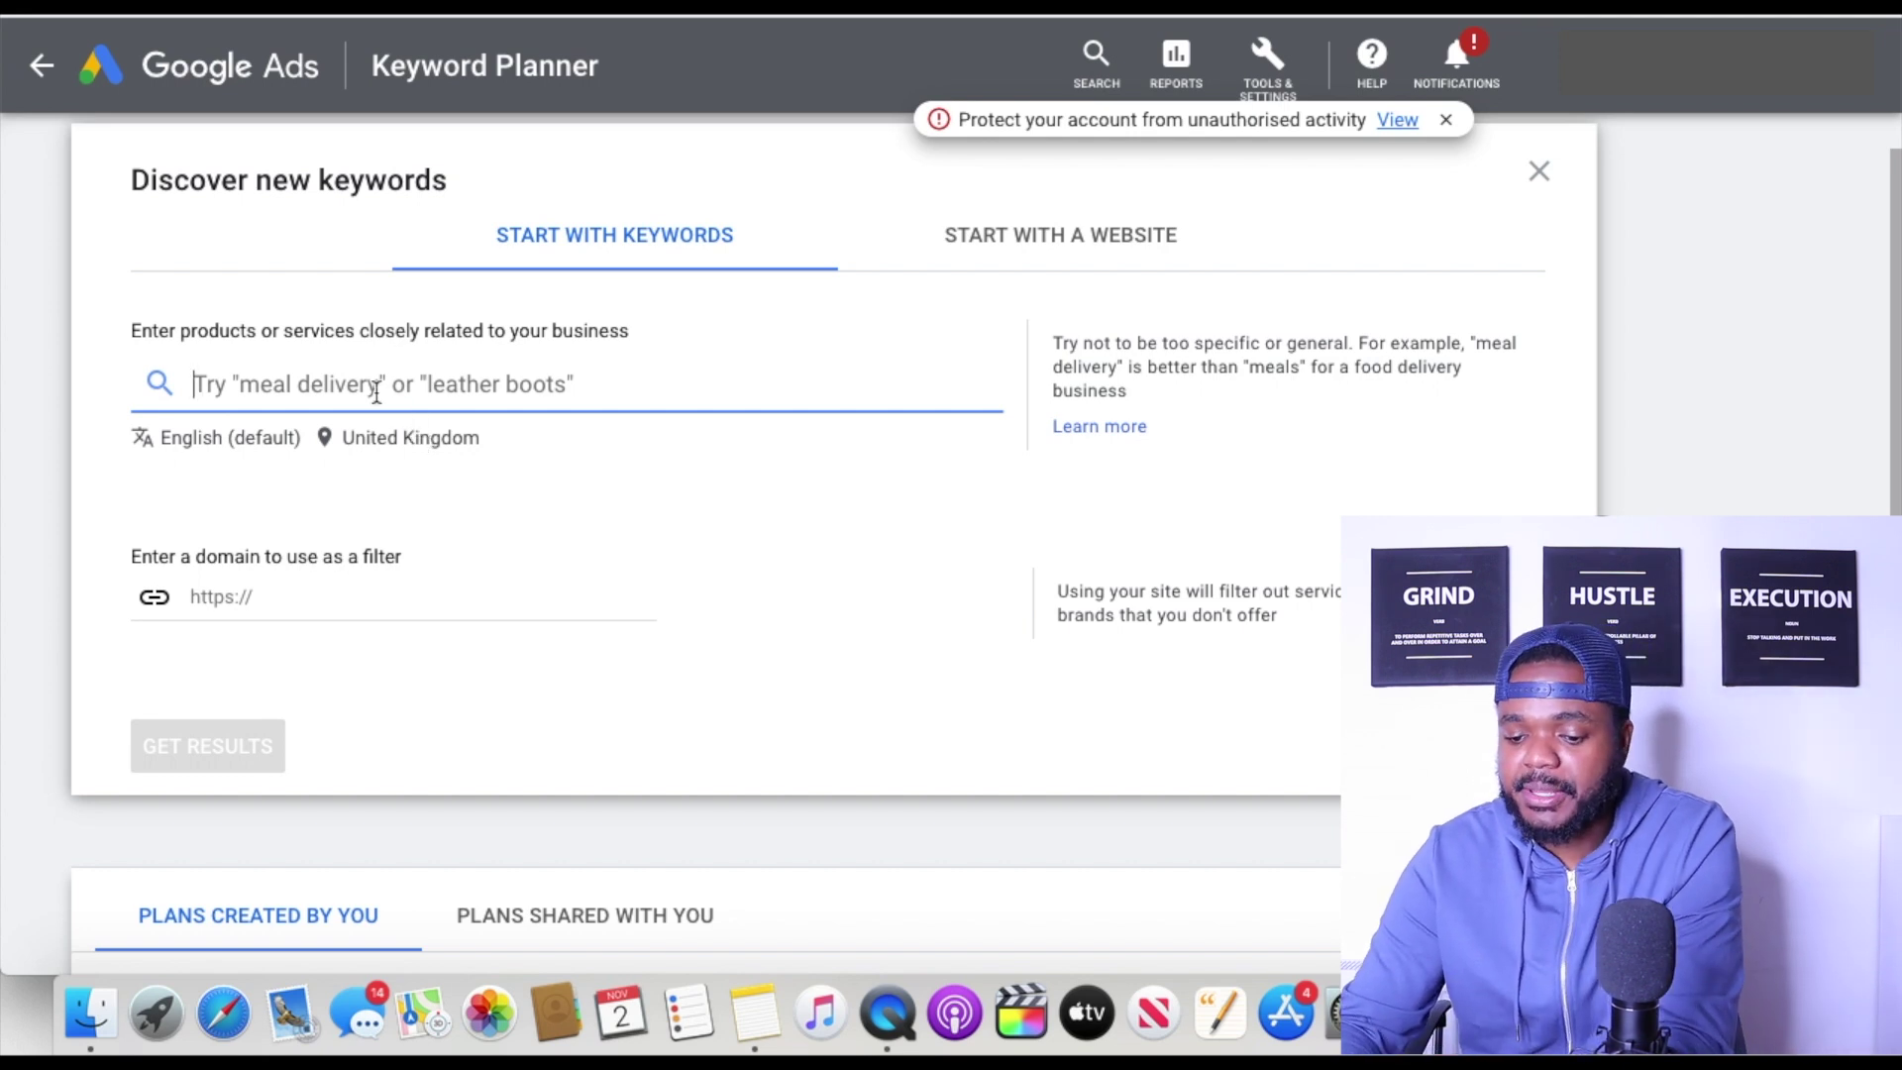
text(dog coats)
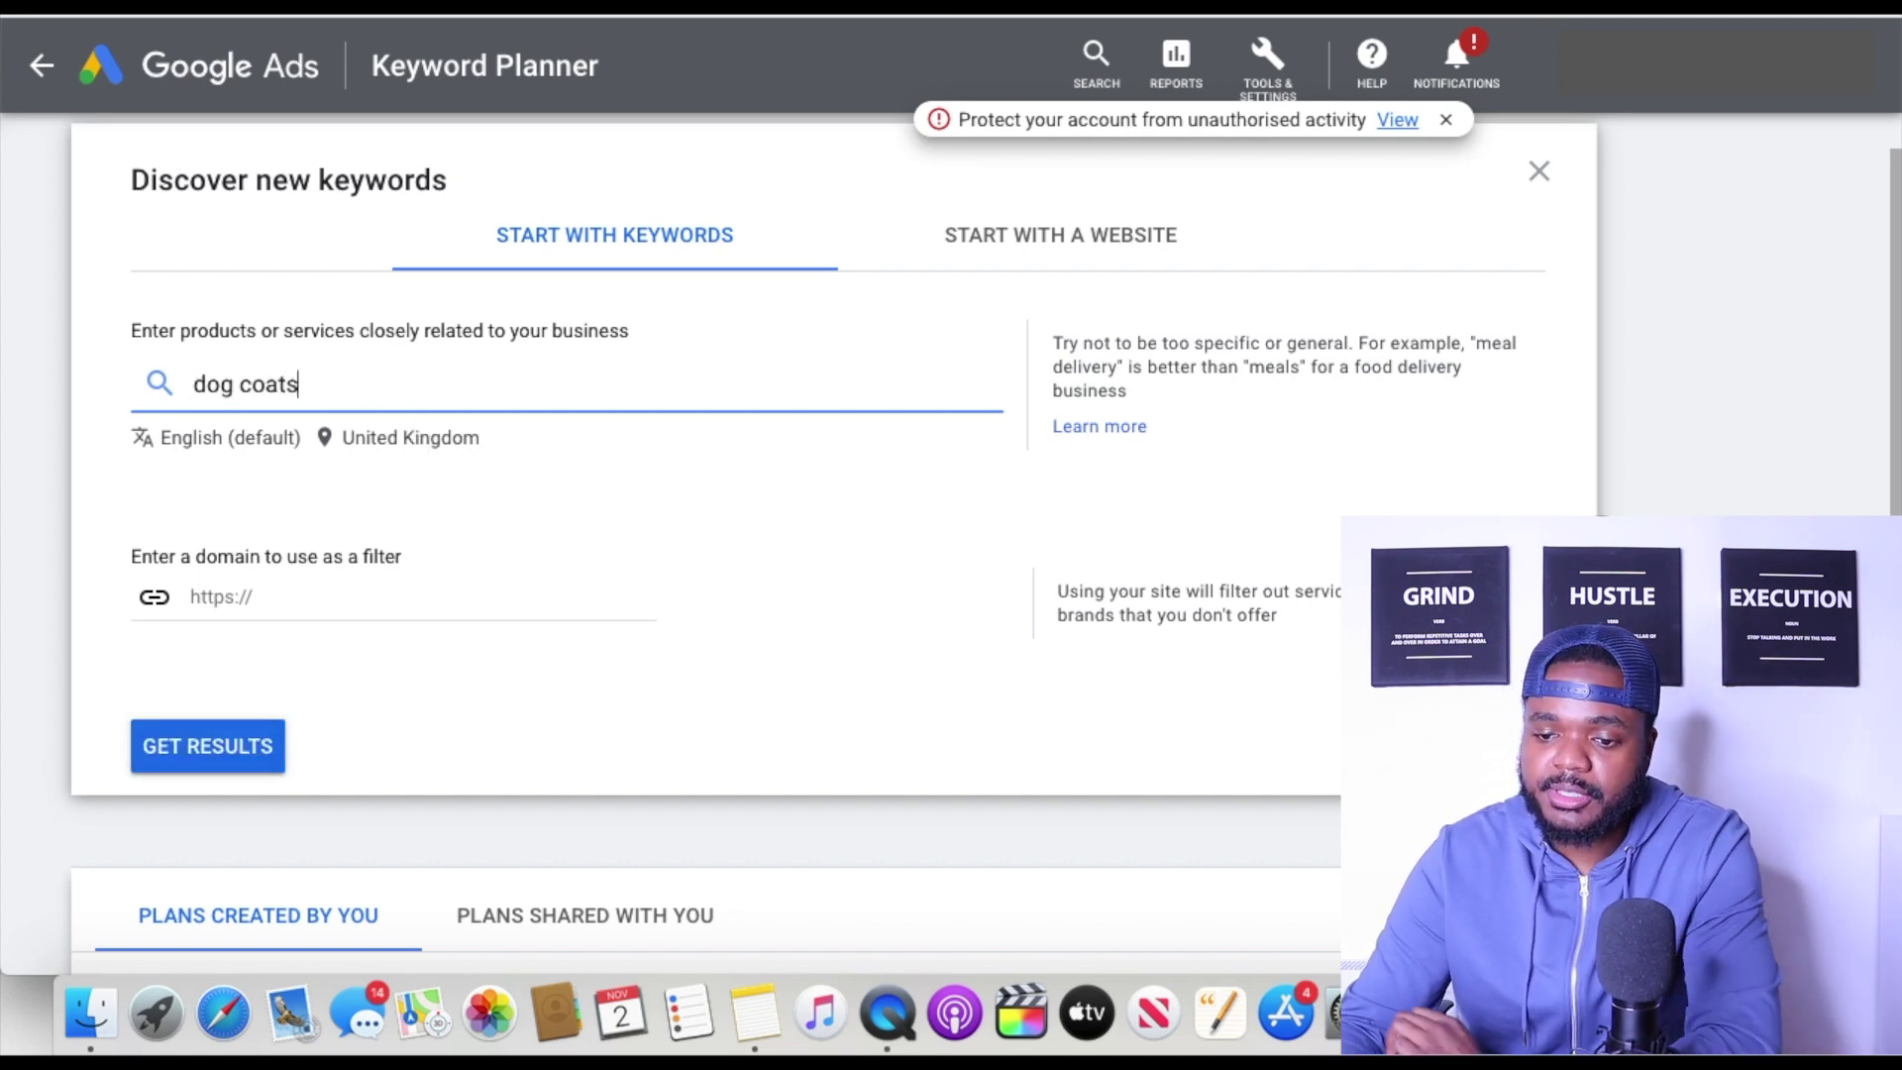
click(205, 748)
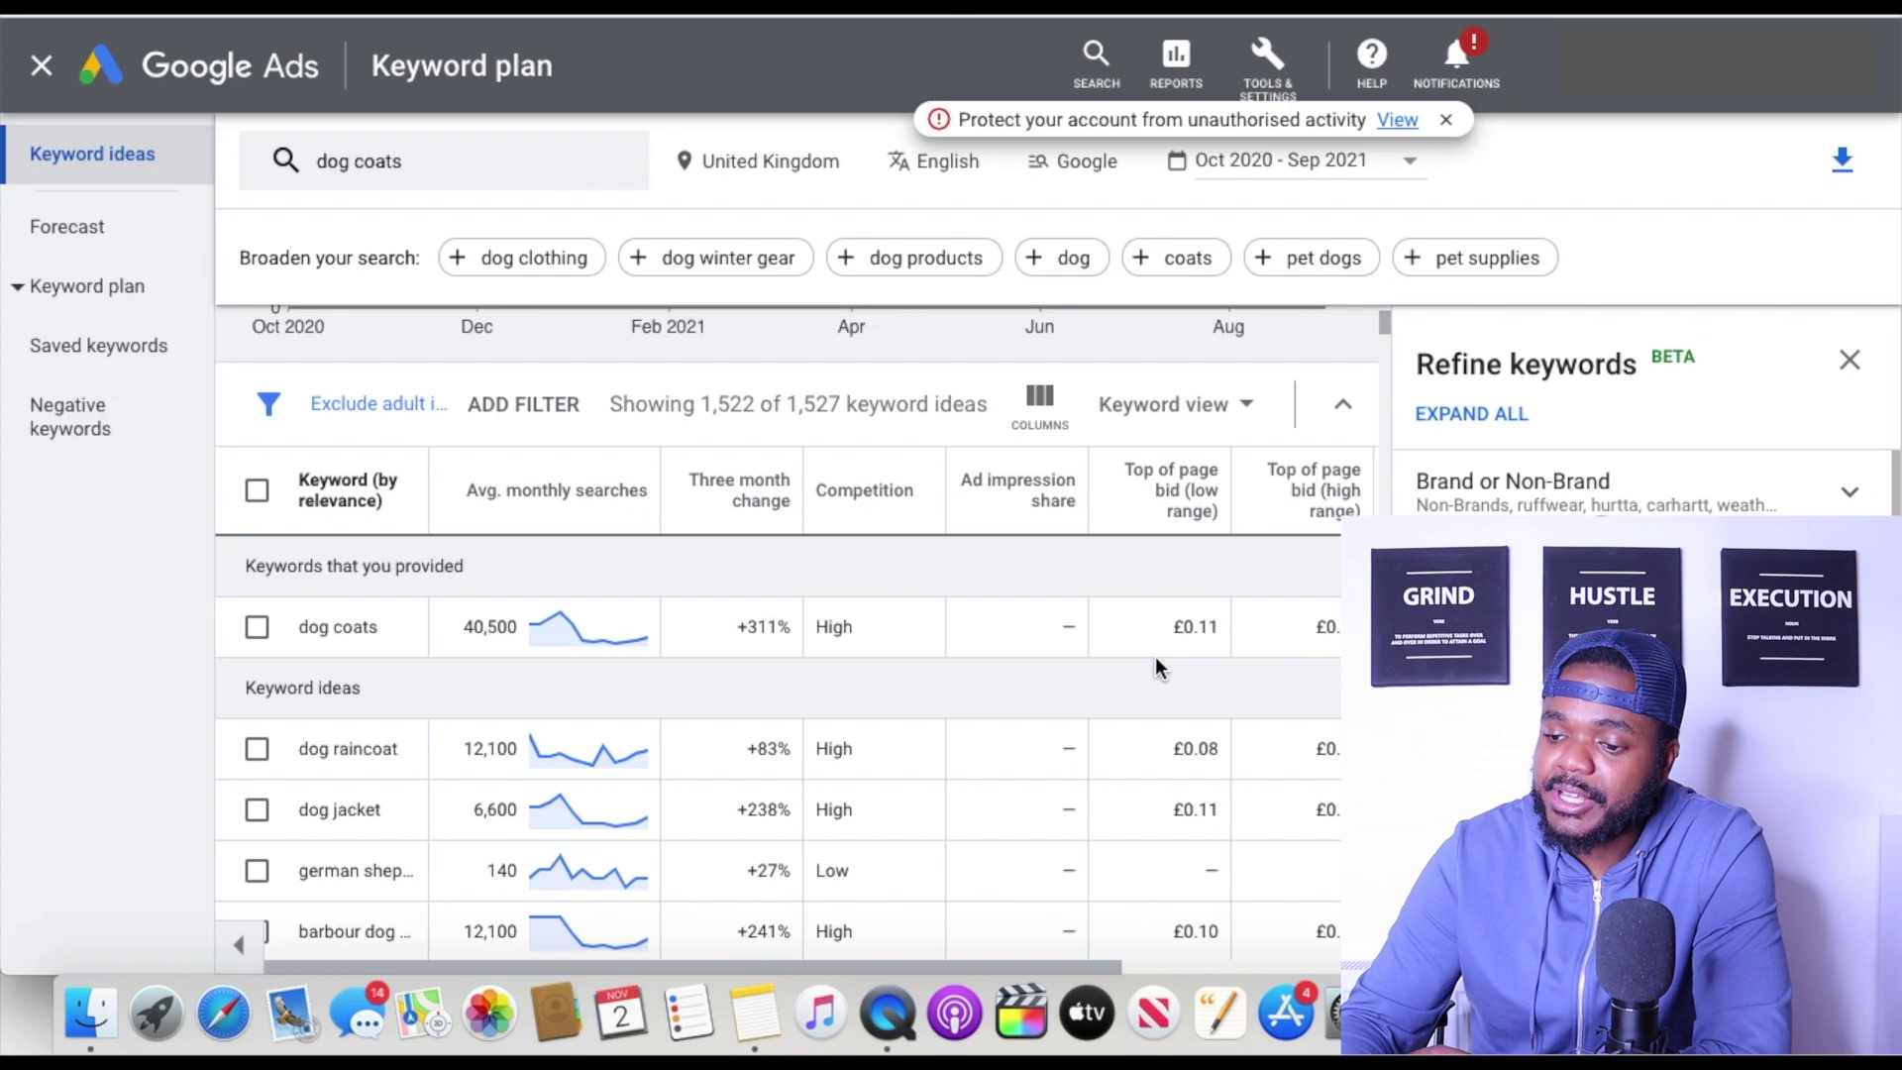
mouse_move(1214, 508)
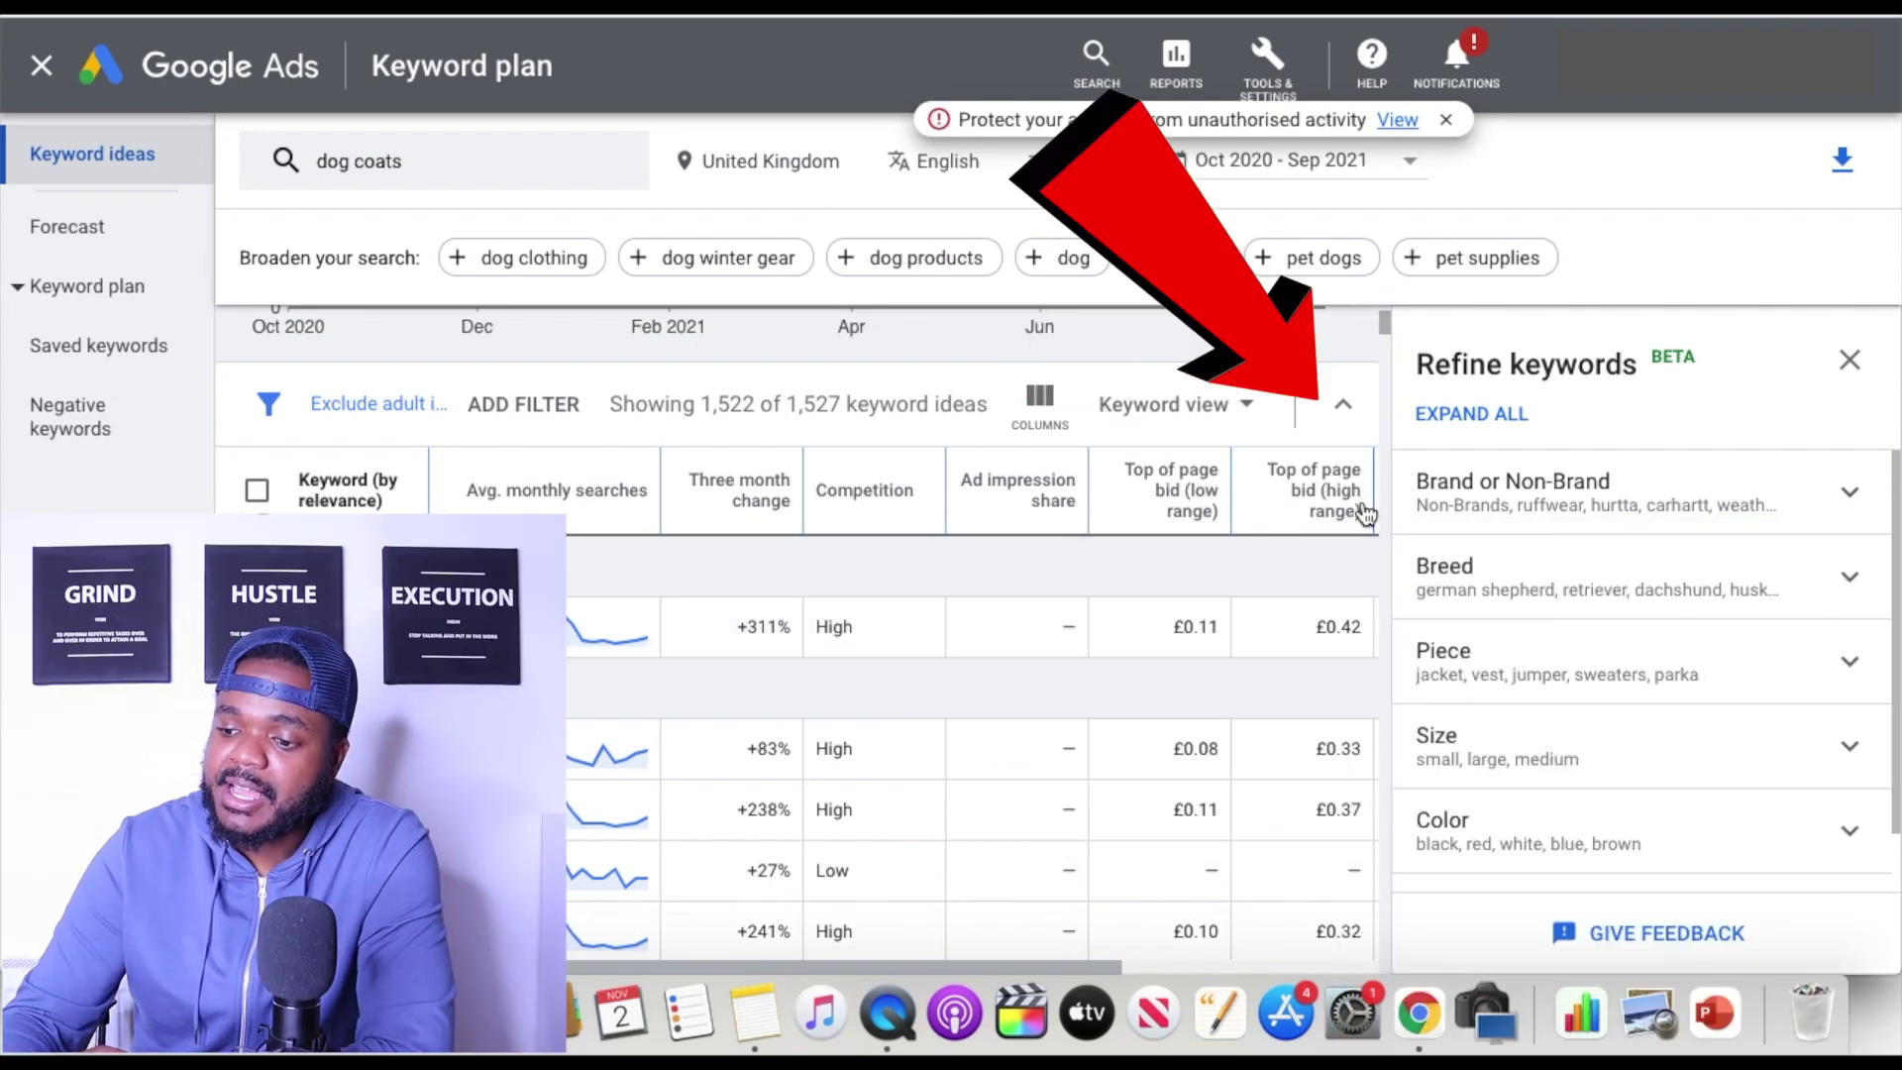
scroll(1357, 595, down, 1)
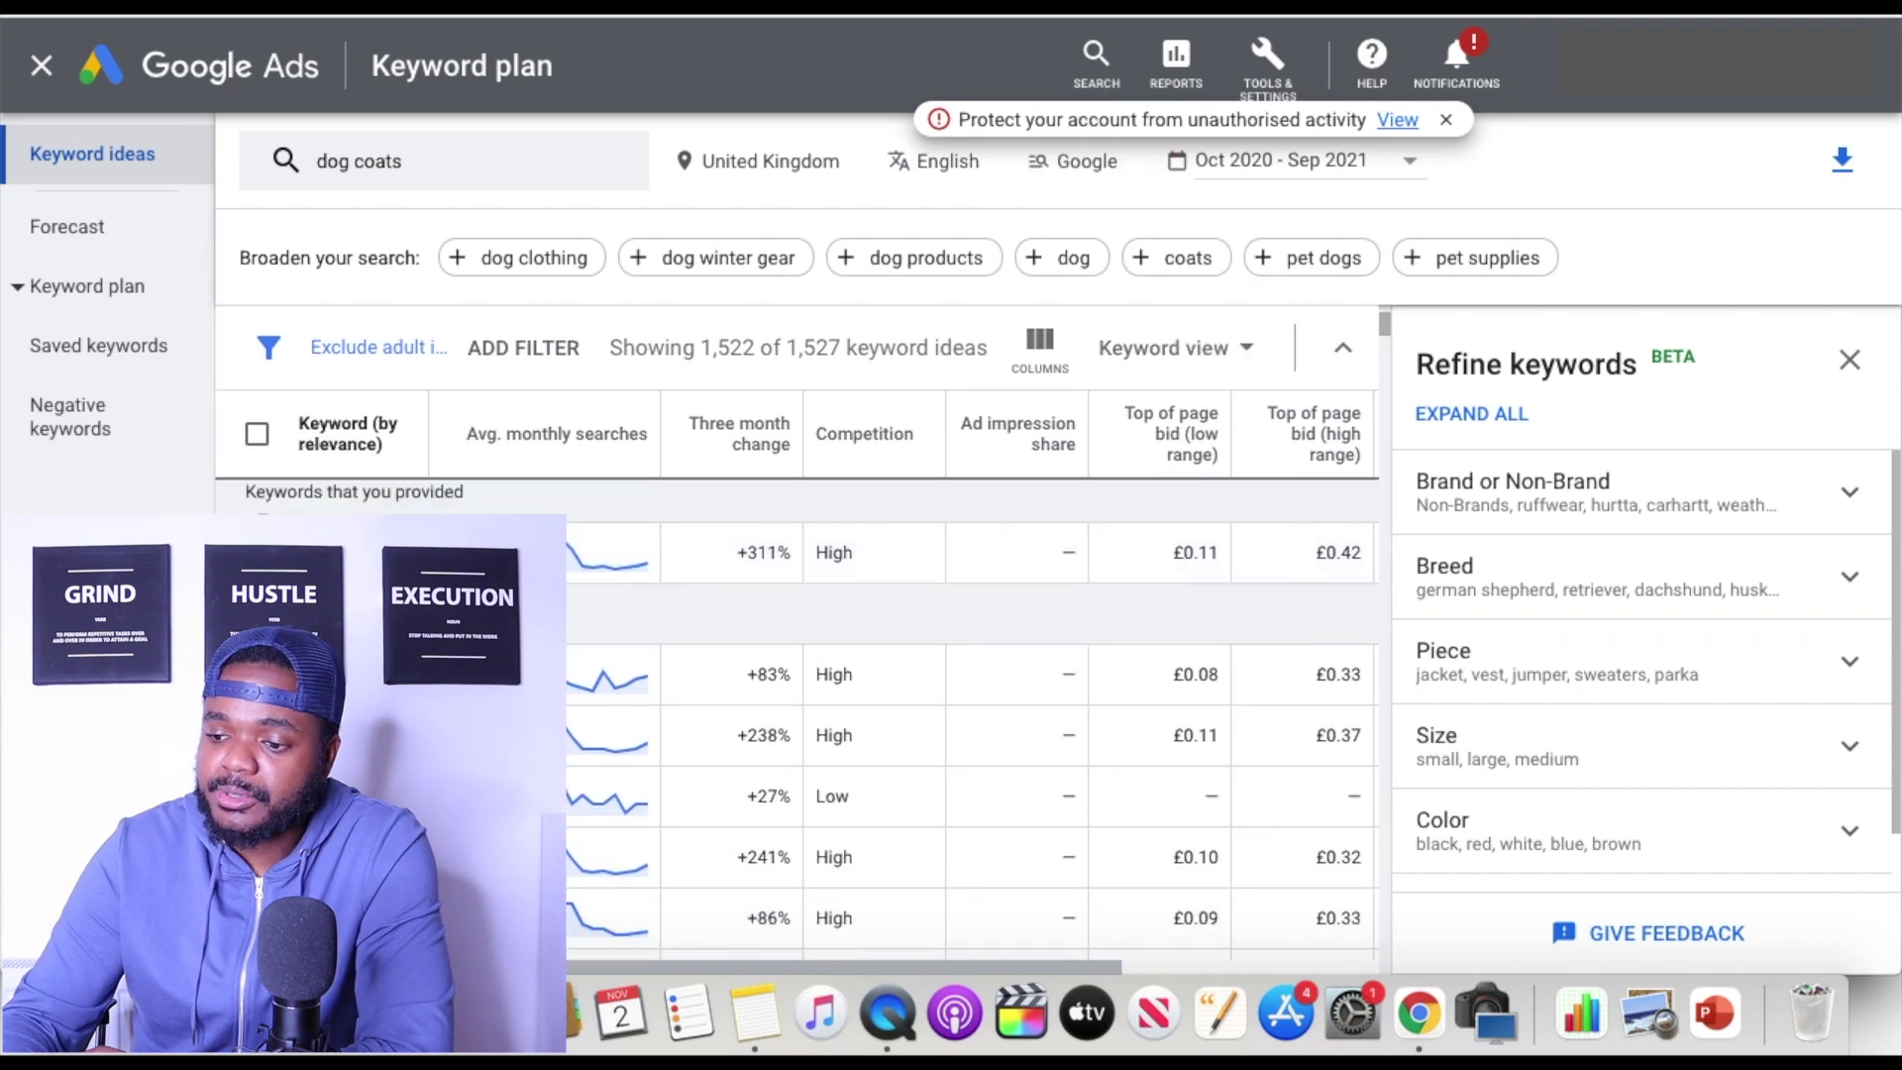
mouse_move(1327, 440)
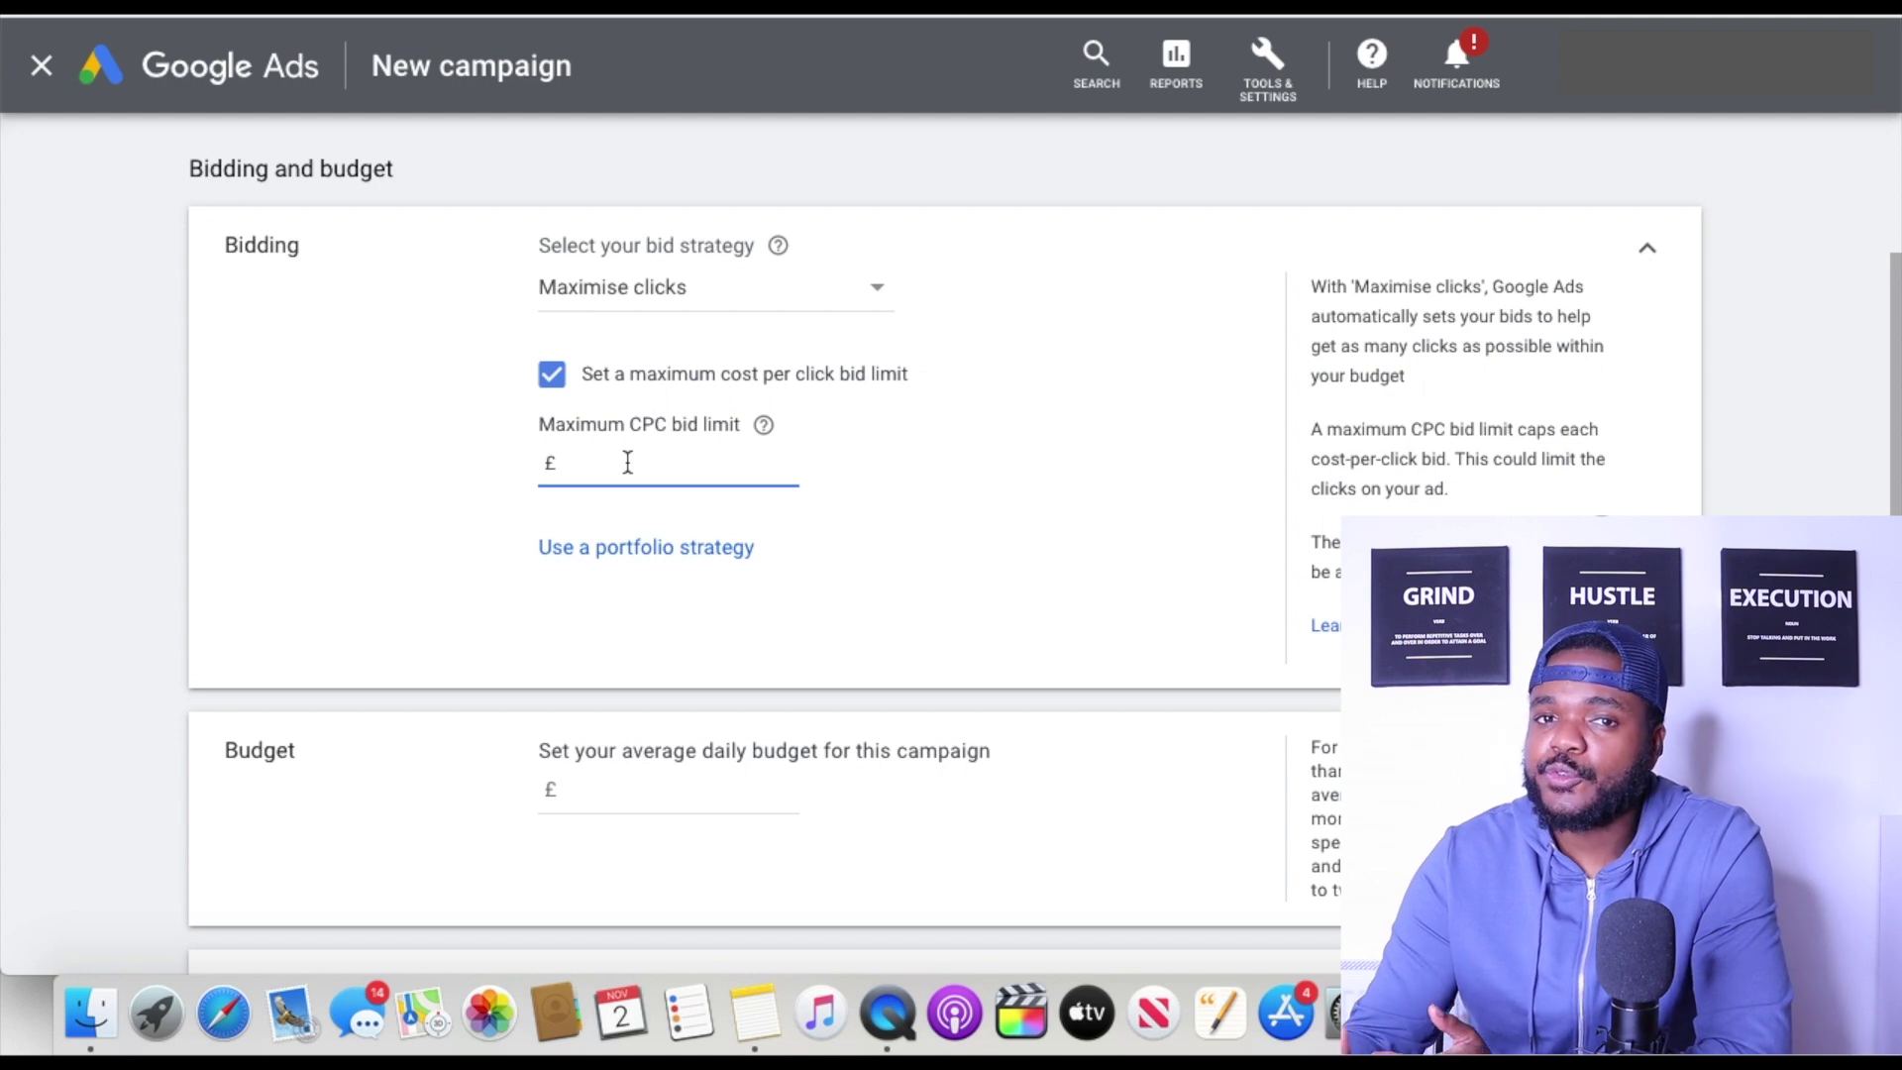
Step: Set the Maximum CPC bid limit to £0.35
text(0.35)
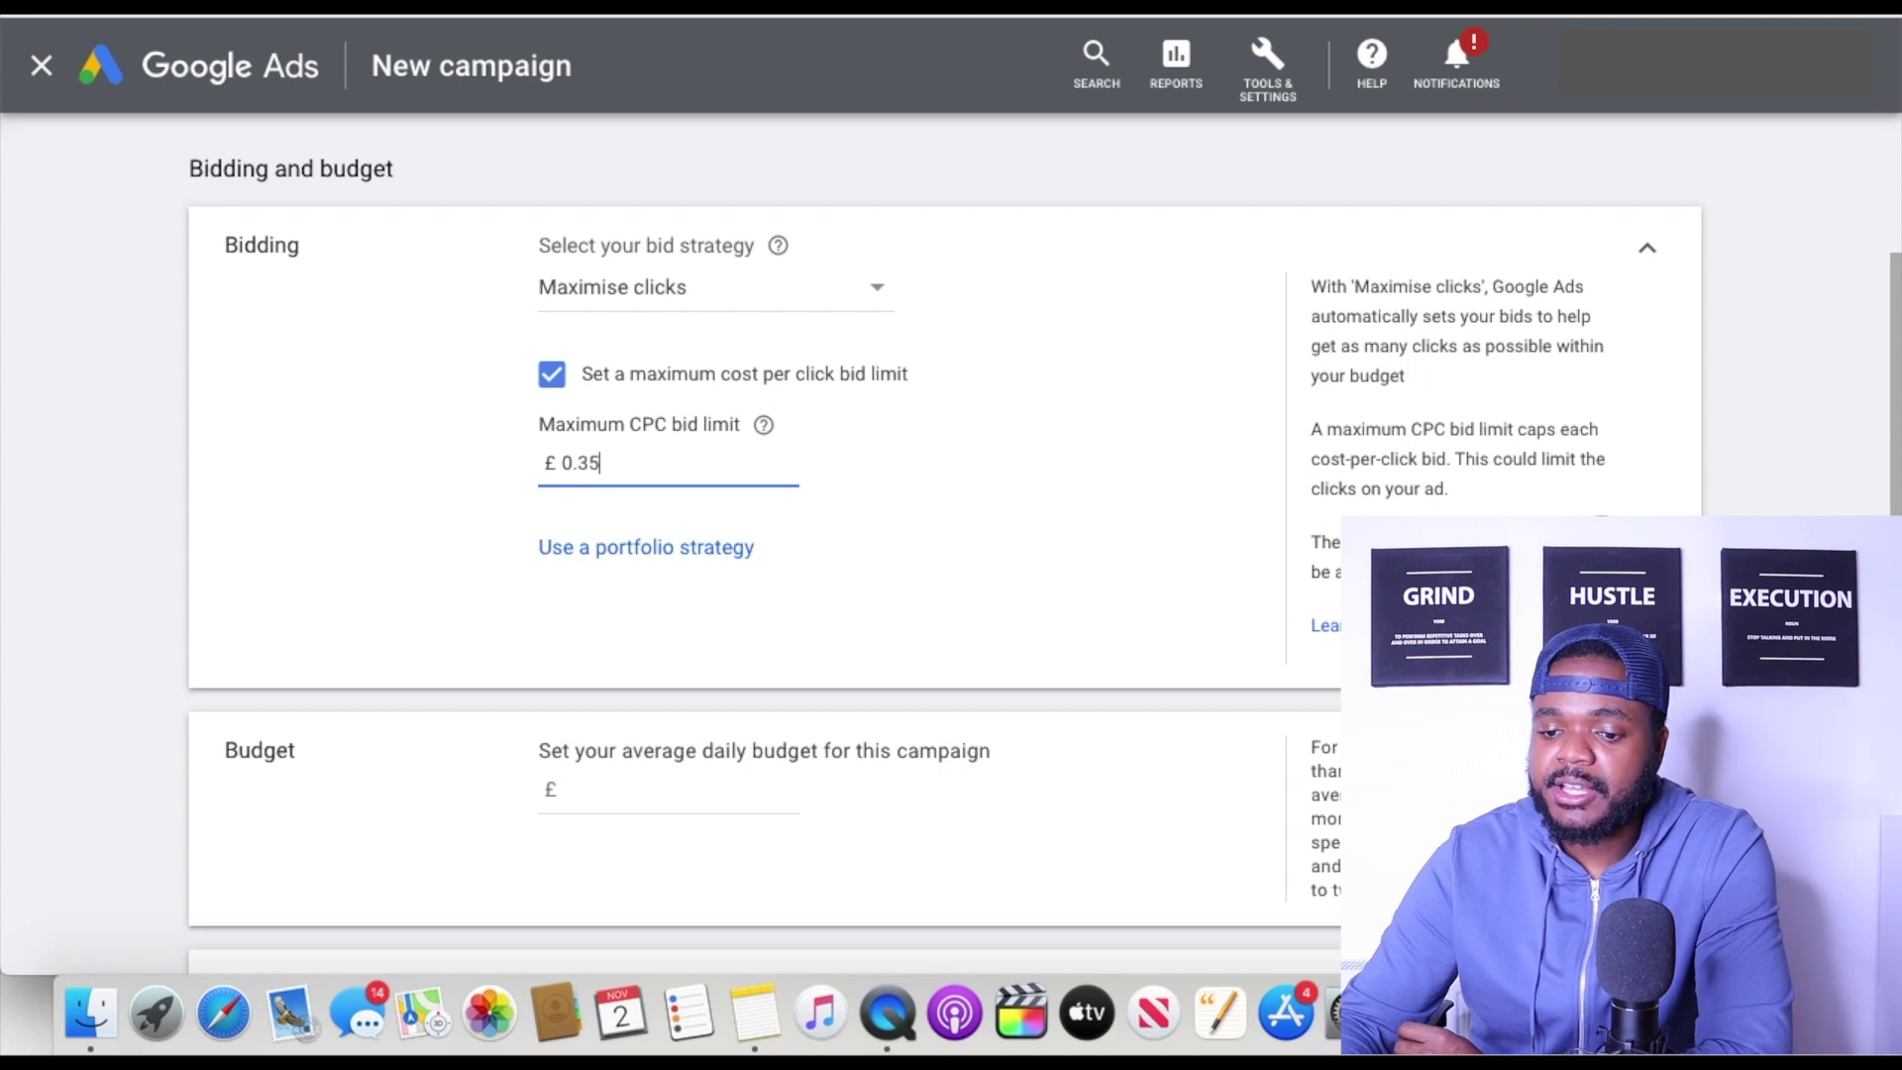
click(212, 619)
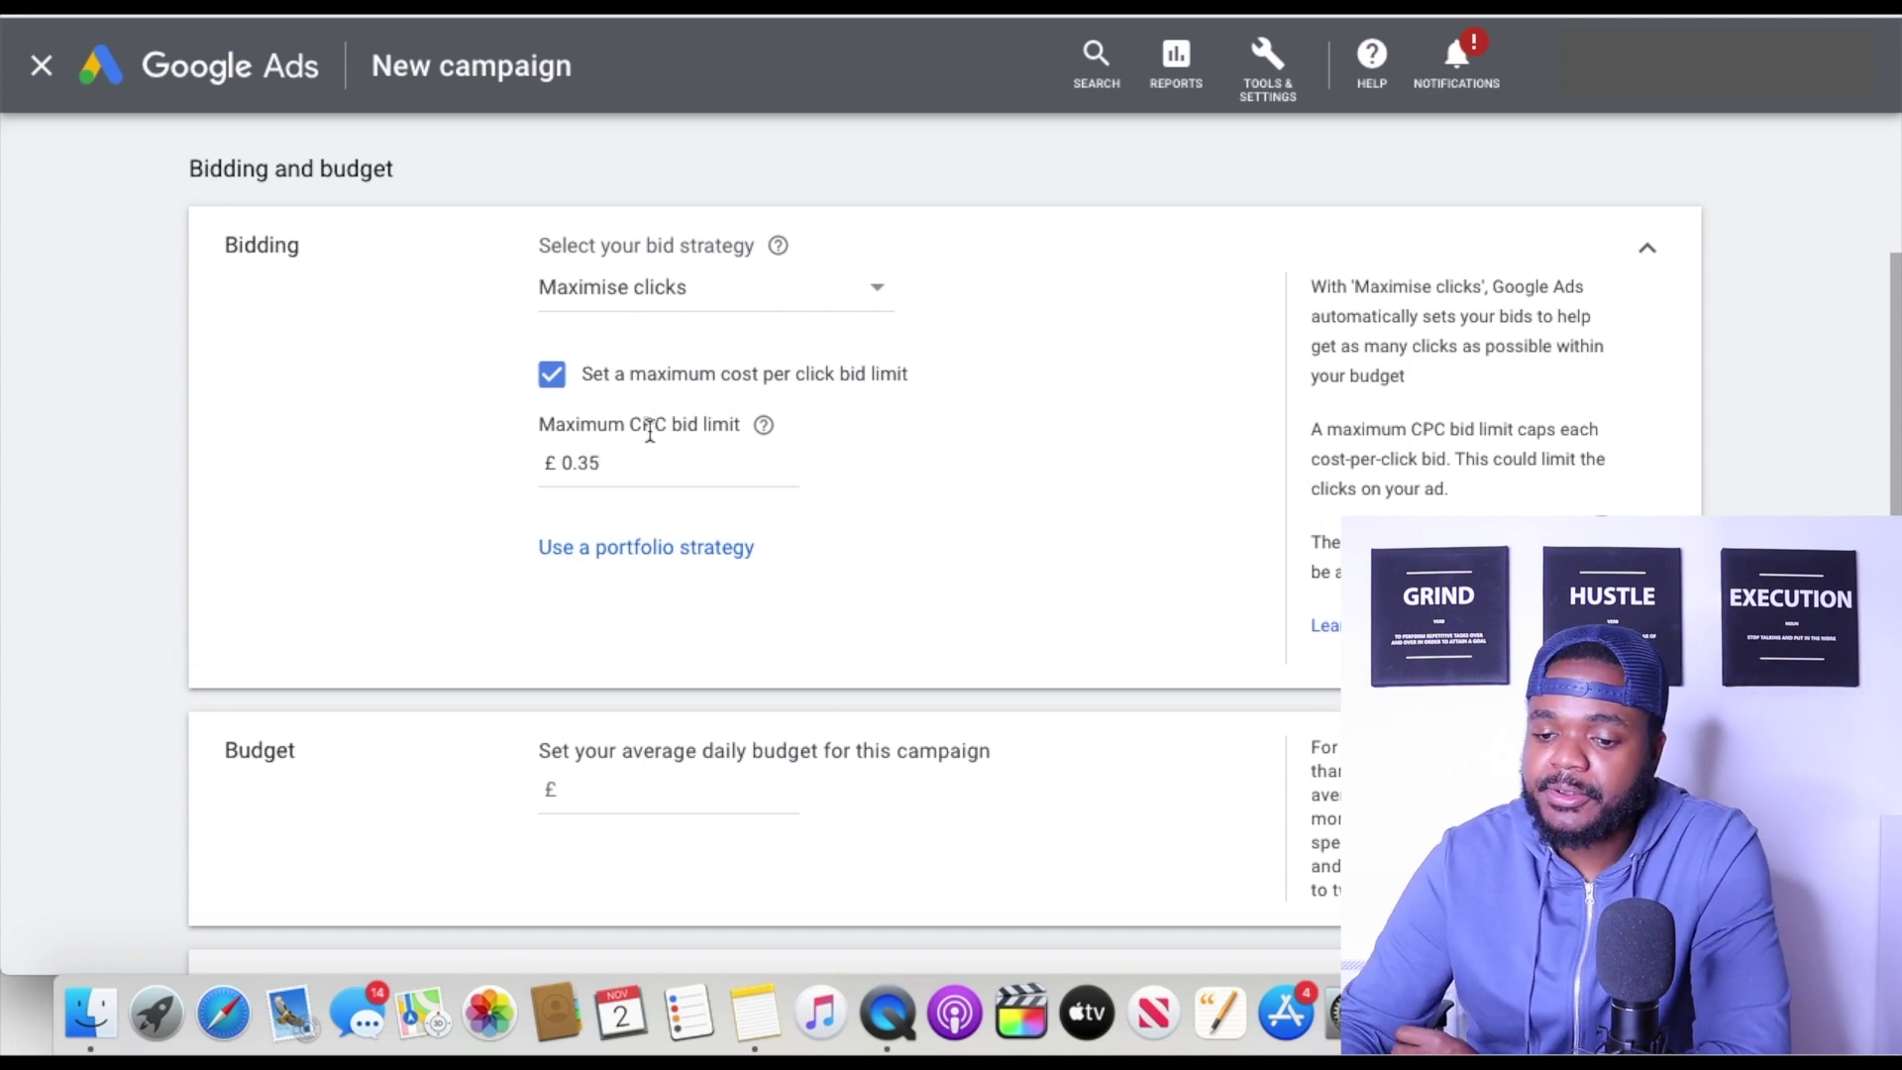
scroll(649, 432, down, 5)
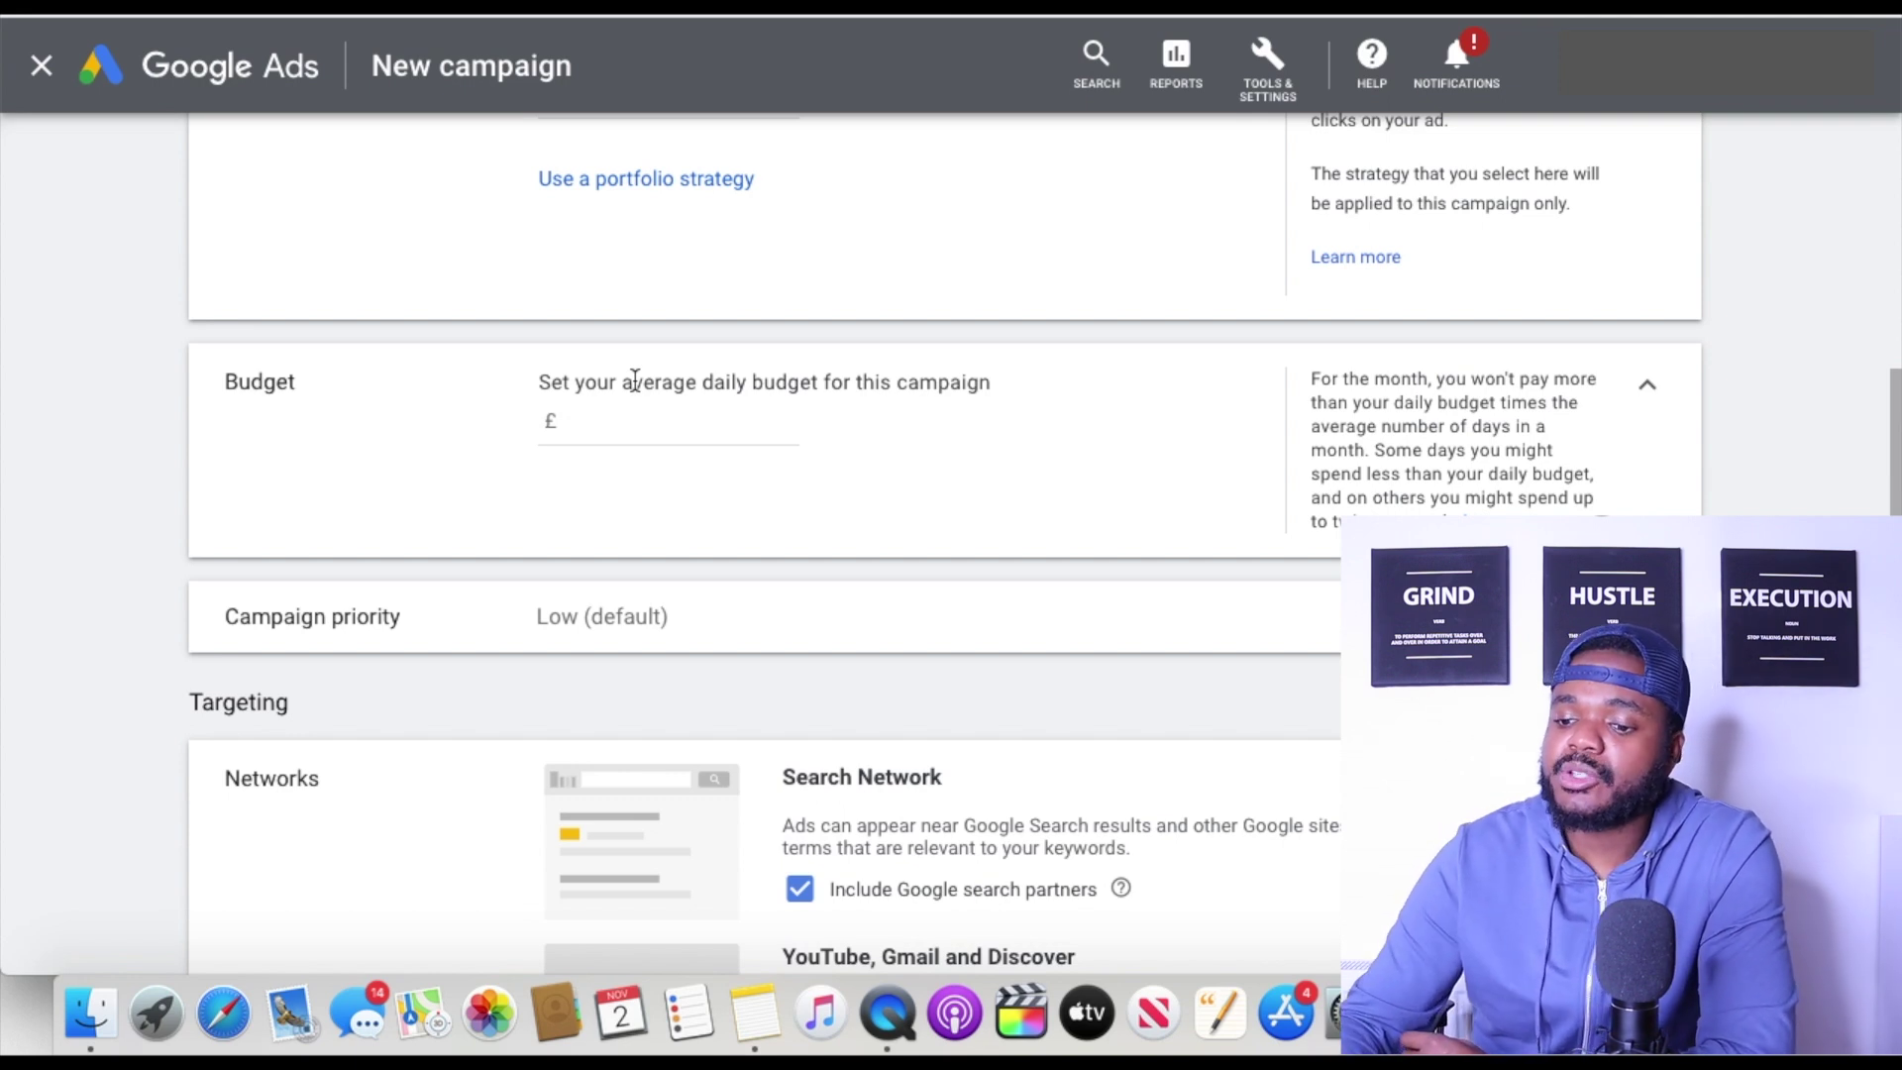
Step: Enter £3 as the campaign's average daily budget
click(621, 419)
text(3)
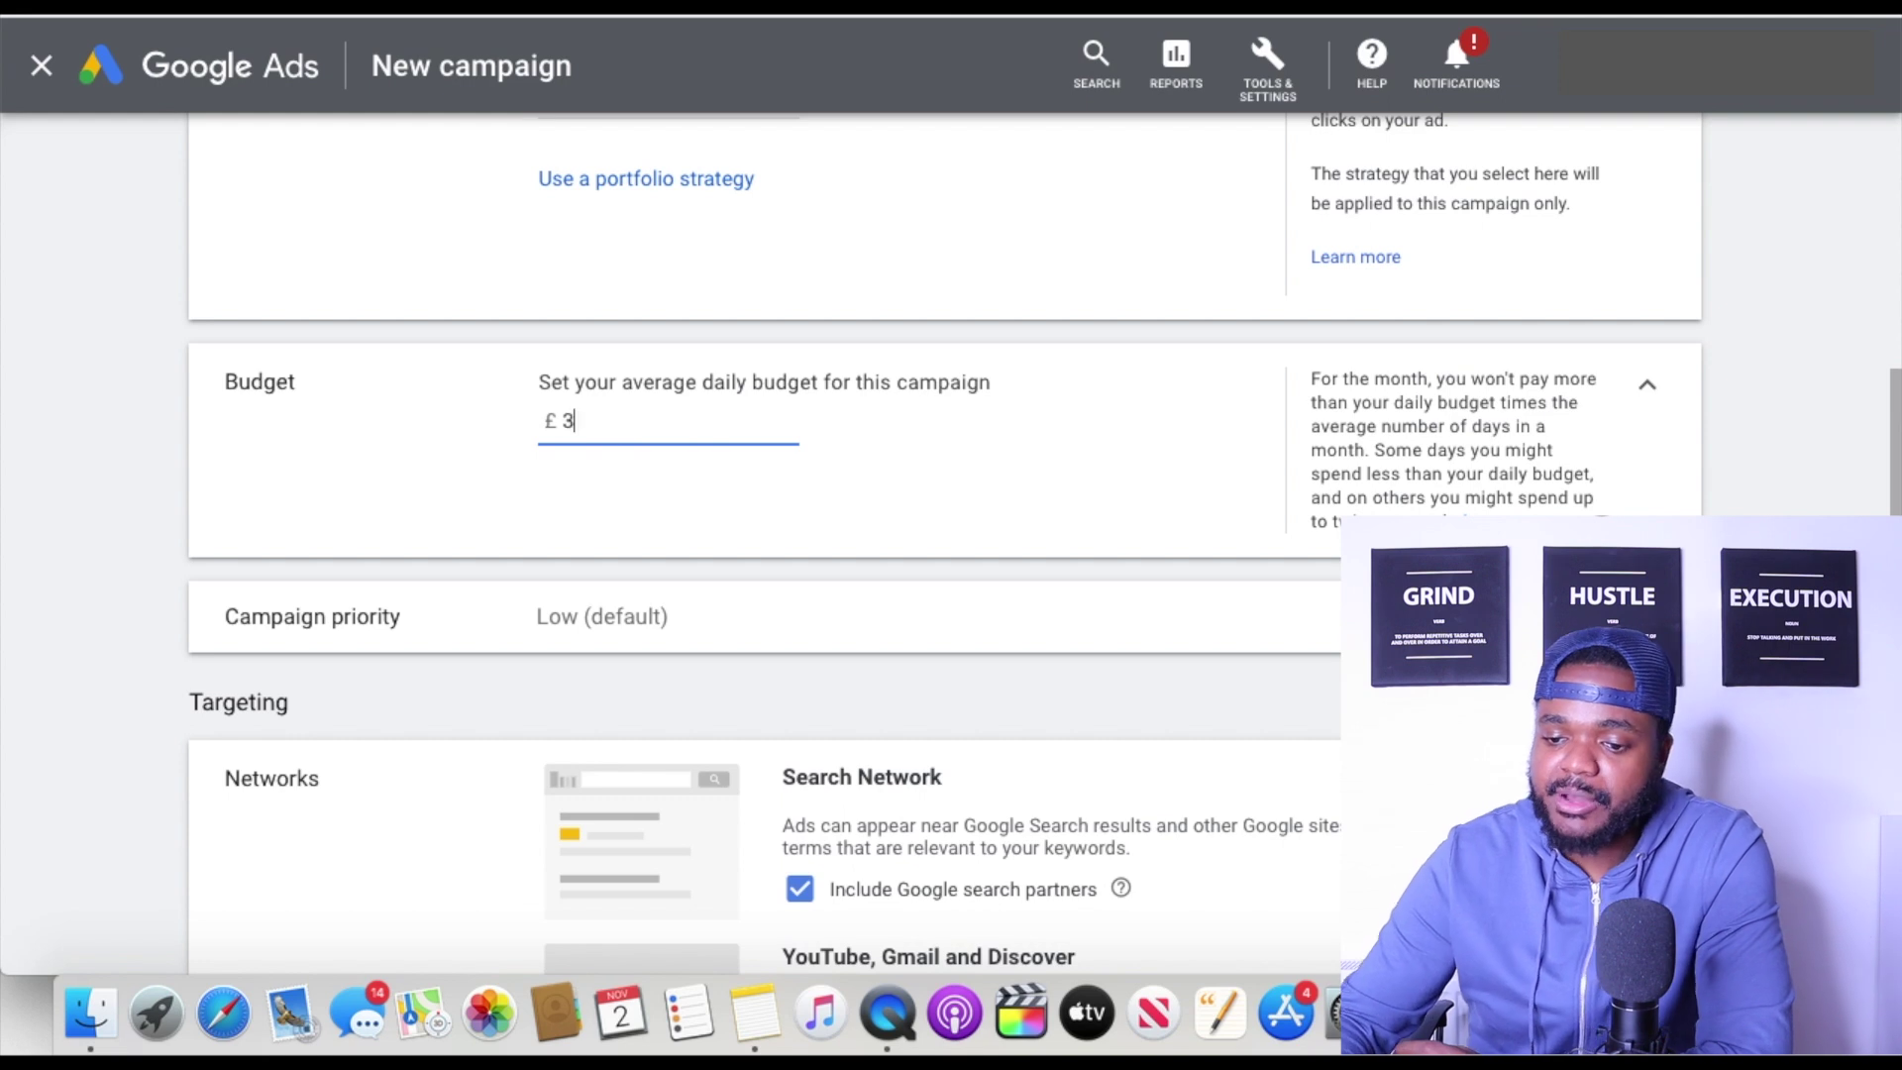
scroll(675, 412, down, 5)
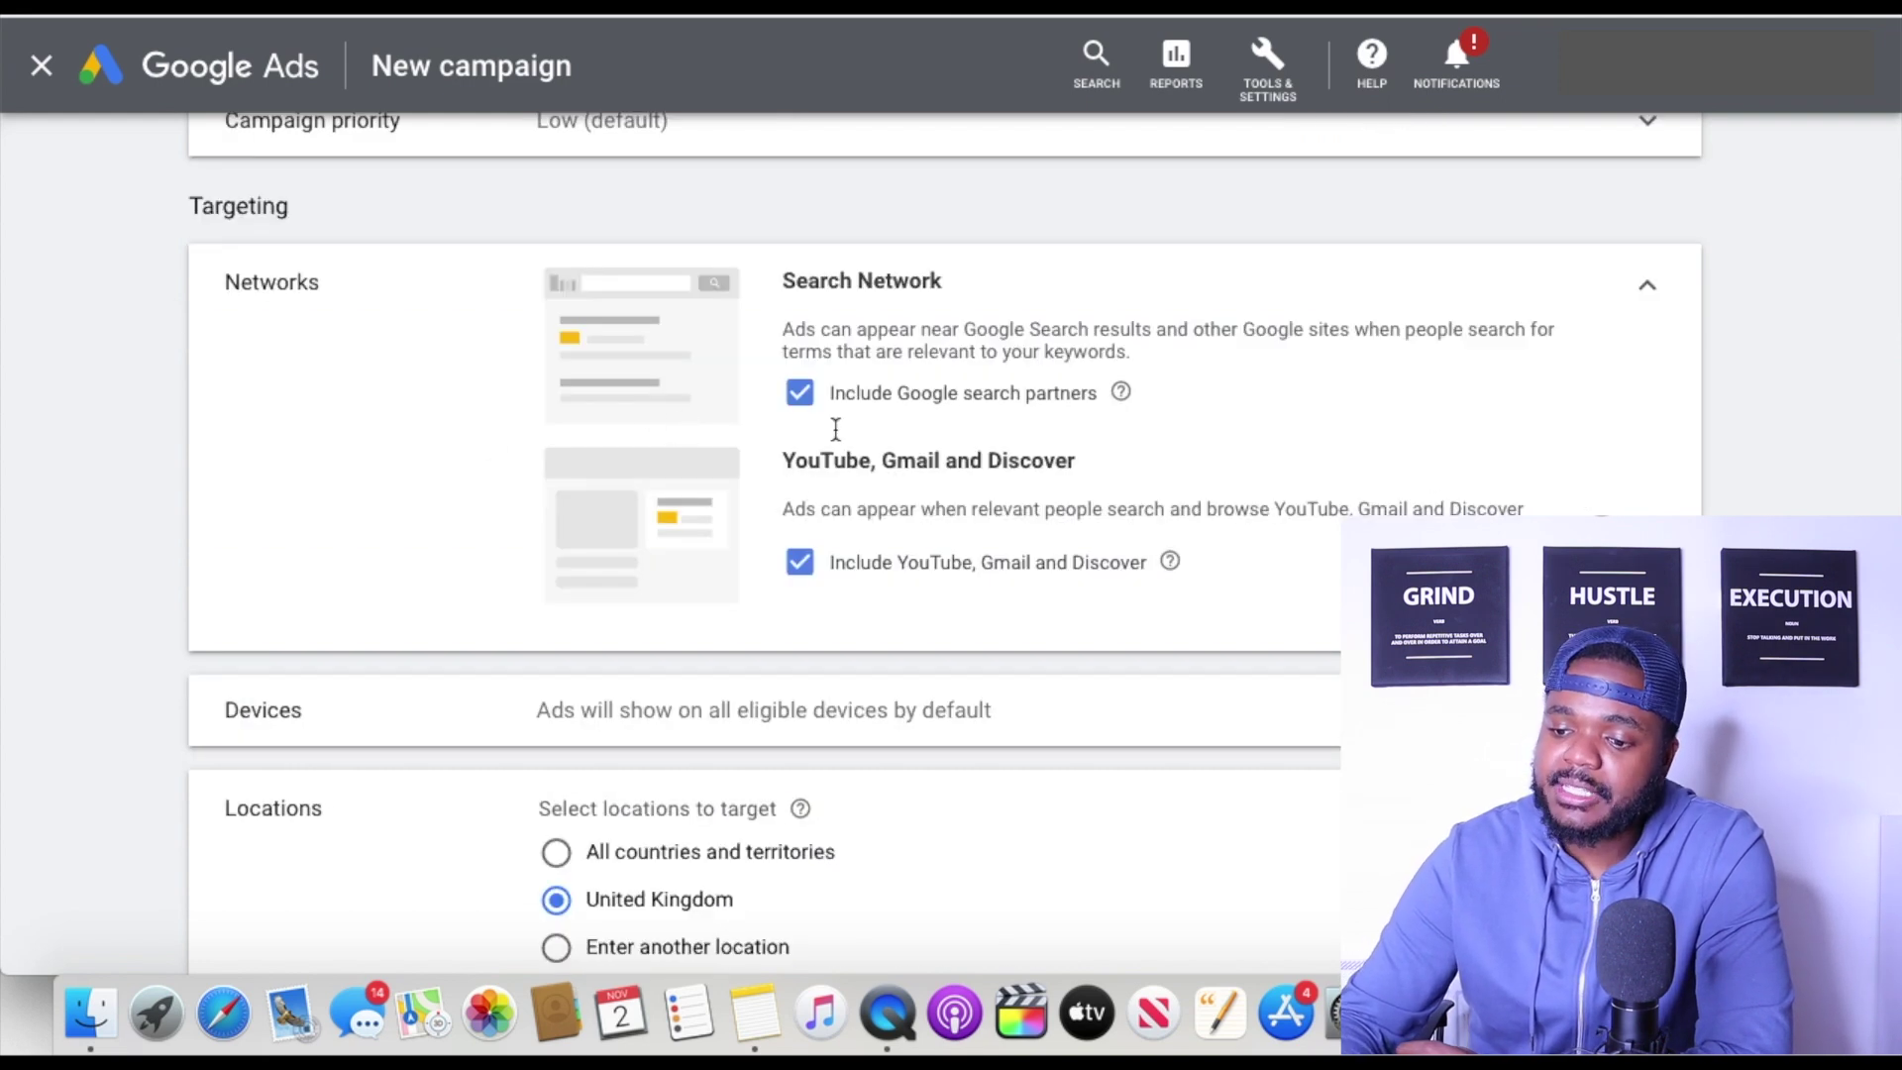
Step: Exclude YouTube, Gmail and Discover from the networks, review locations, and create the Shopping campaign
click(799, 562)
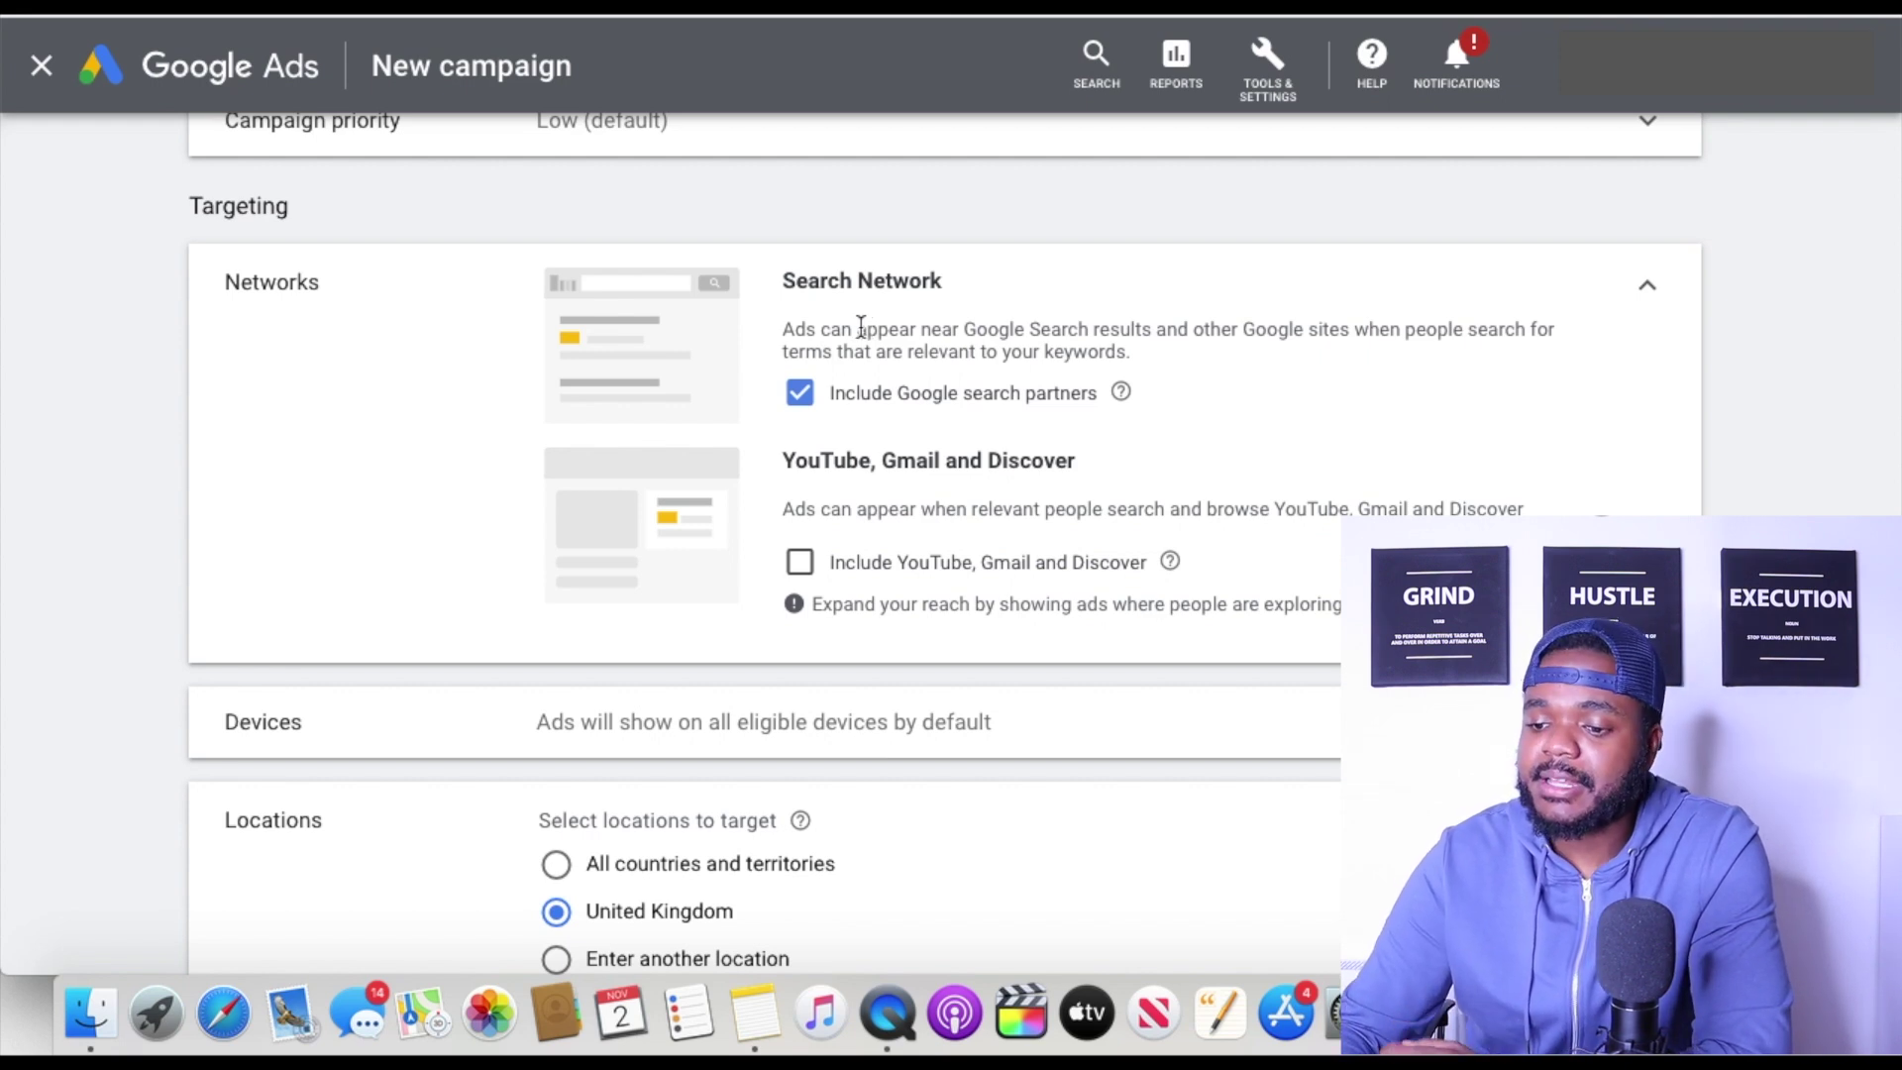
scroll(240, 436, down, 5)
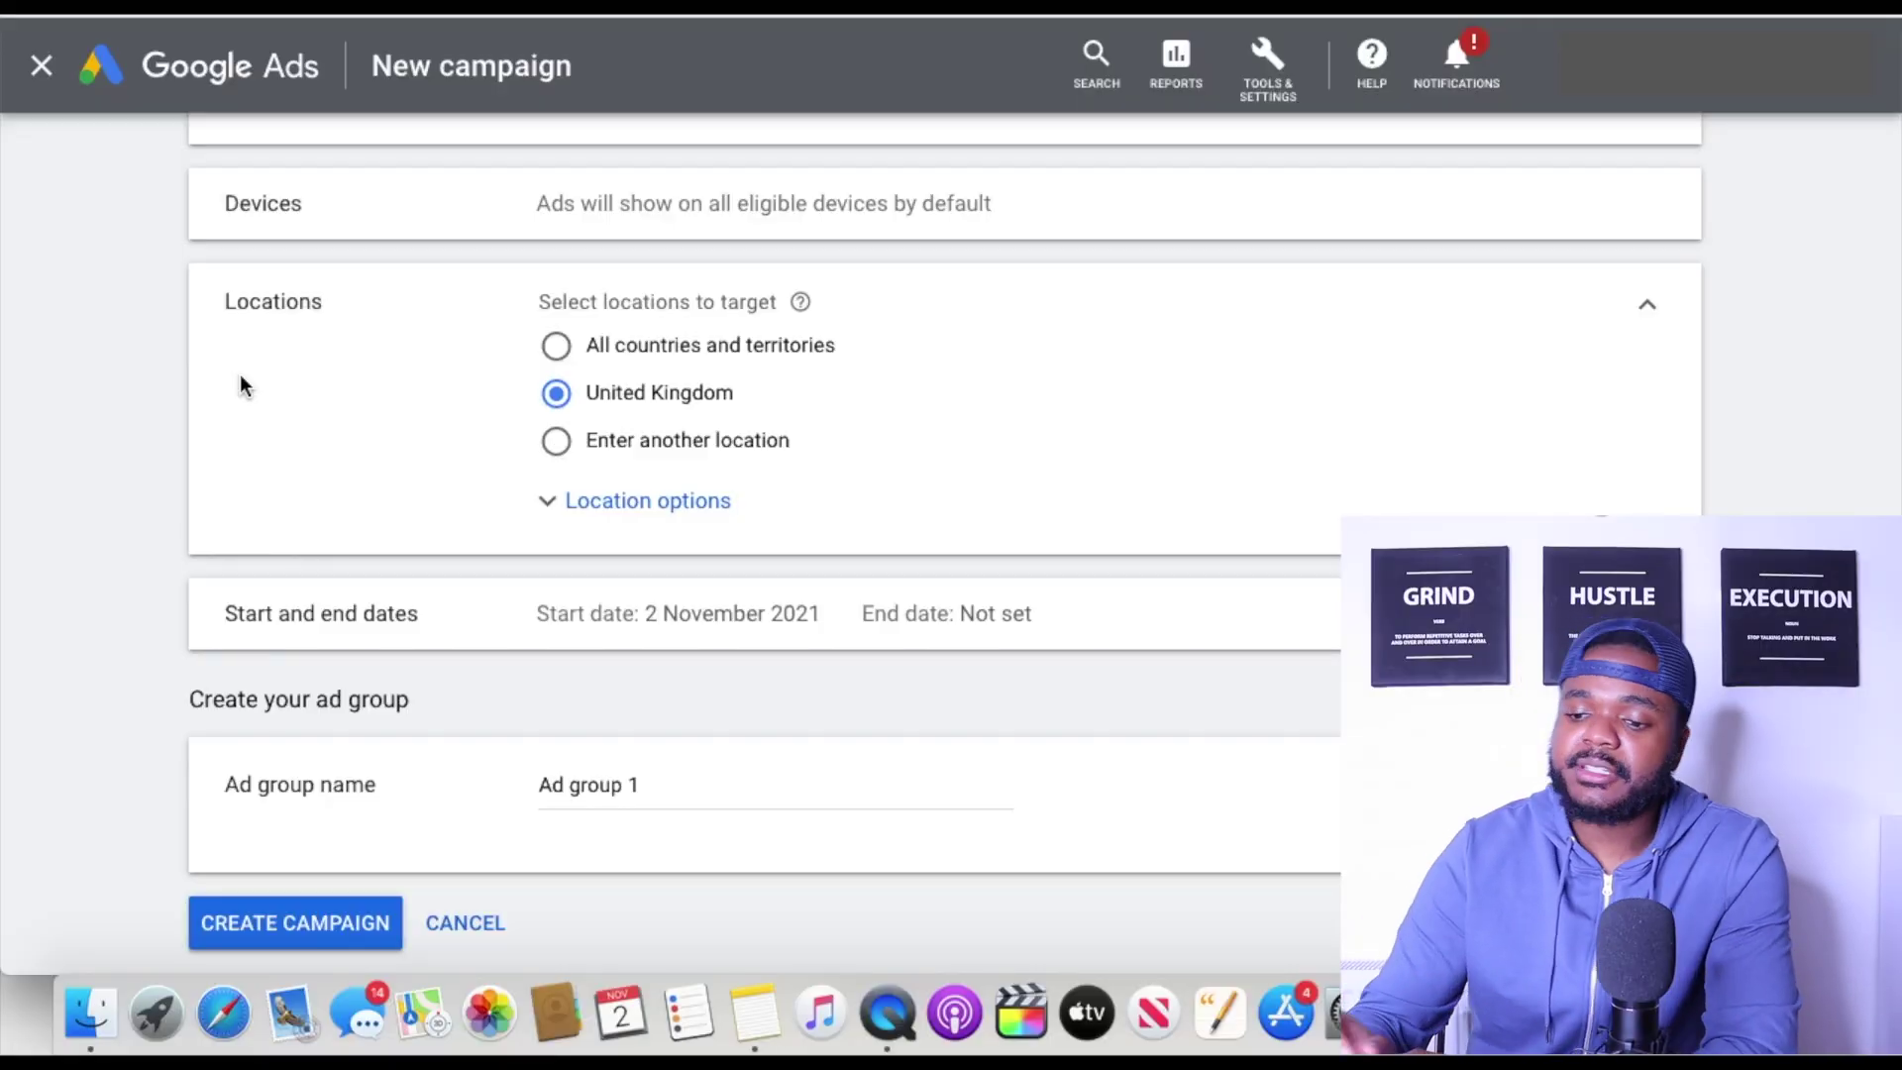
scroll(733, 547, down, 1)
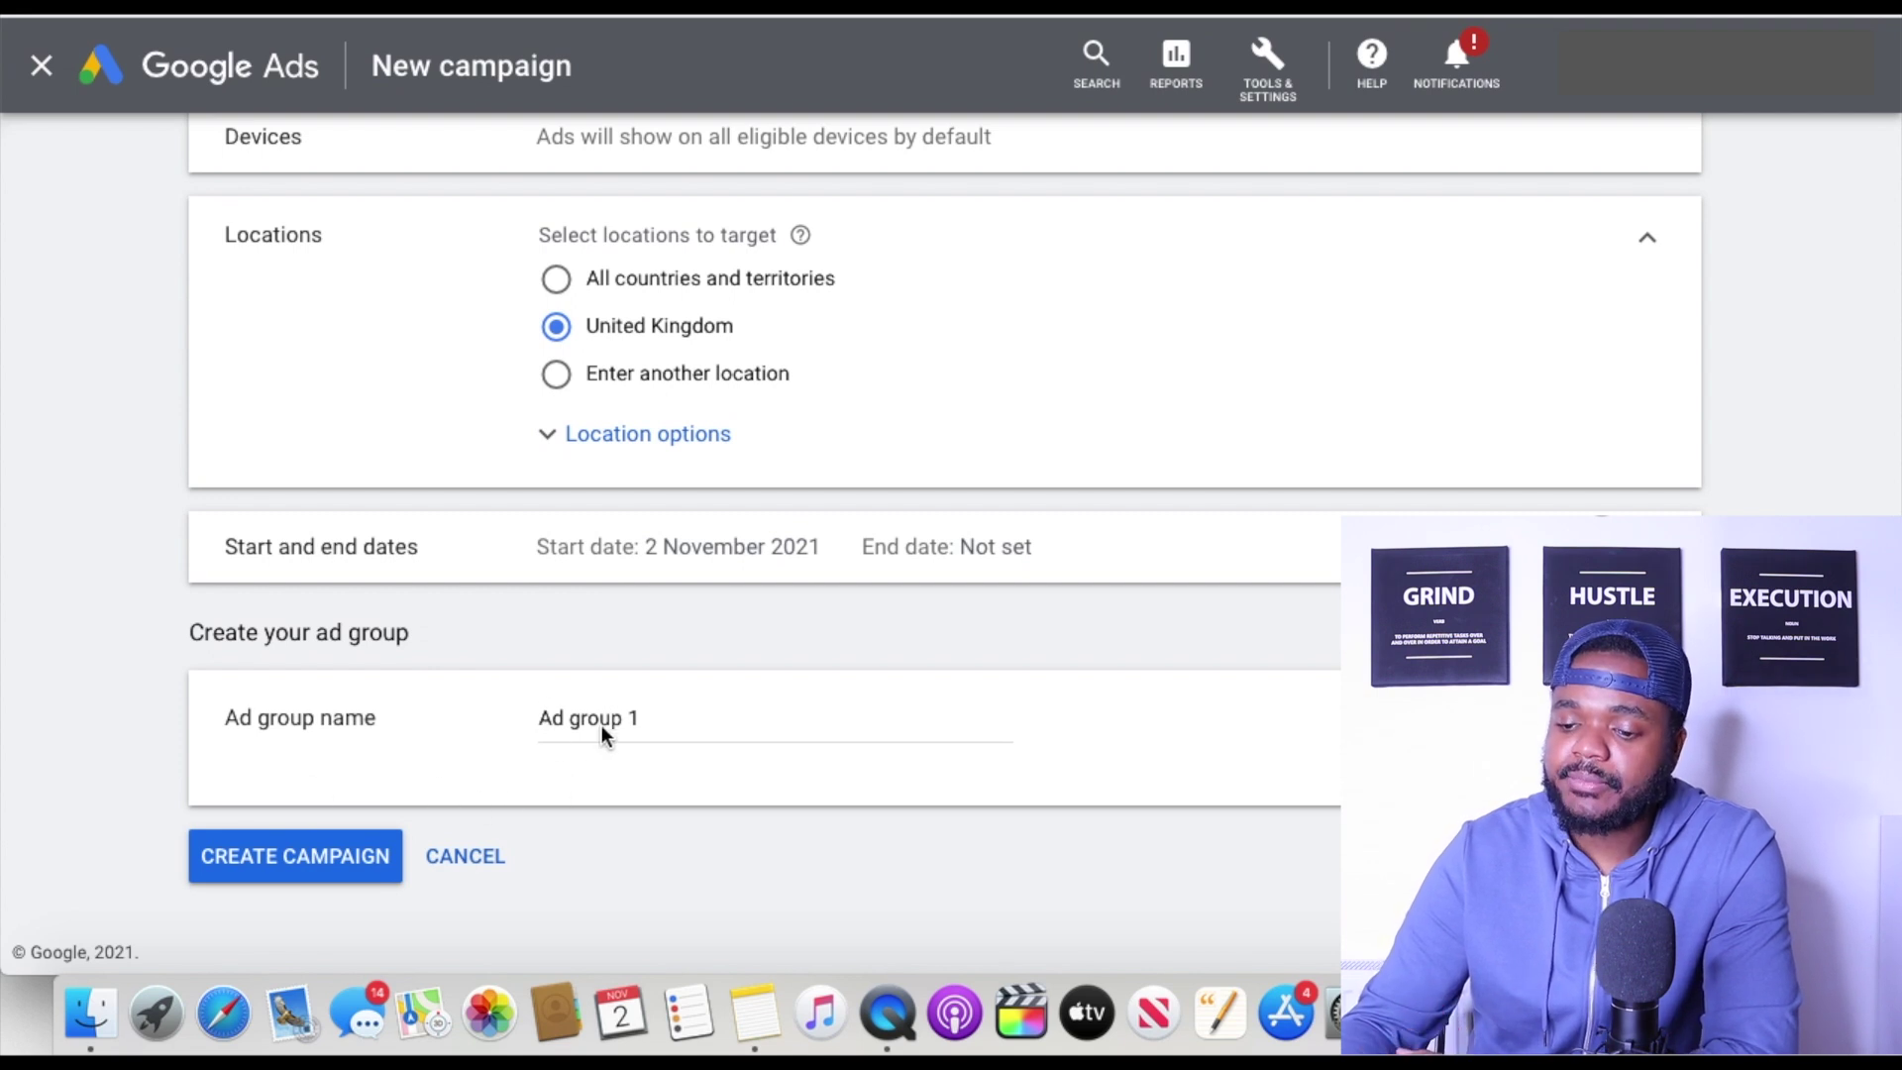
click(317, 870)
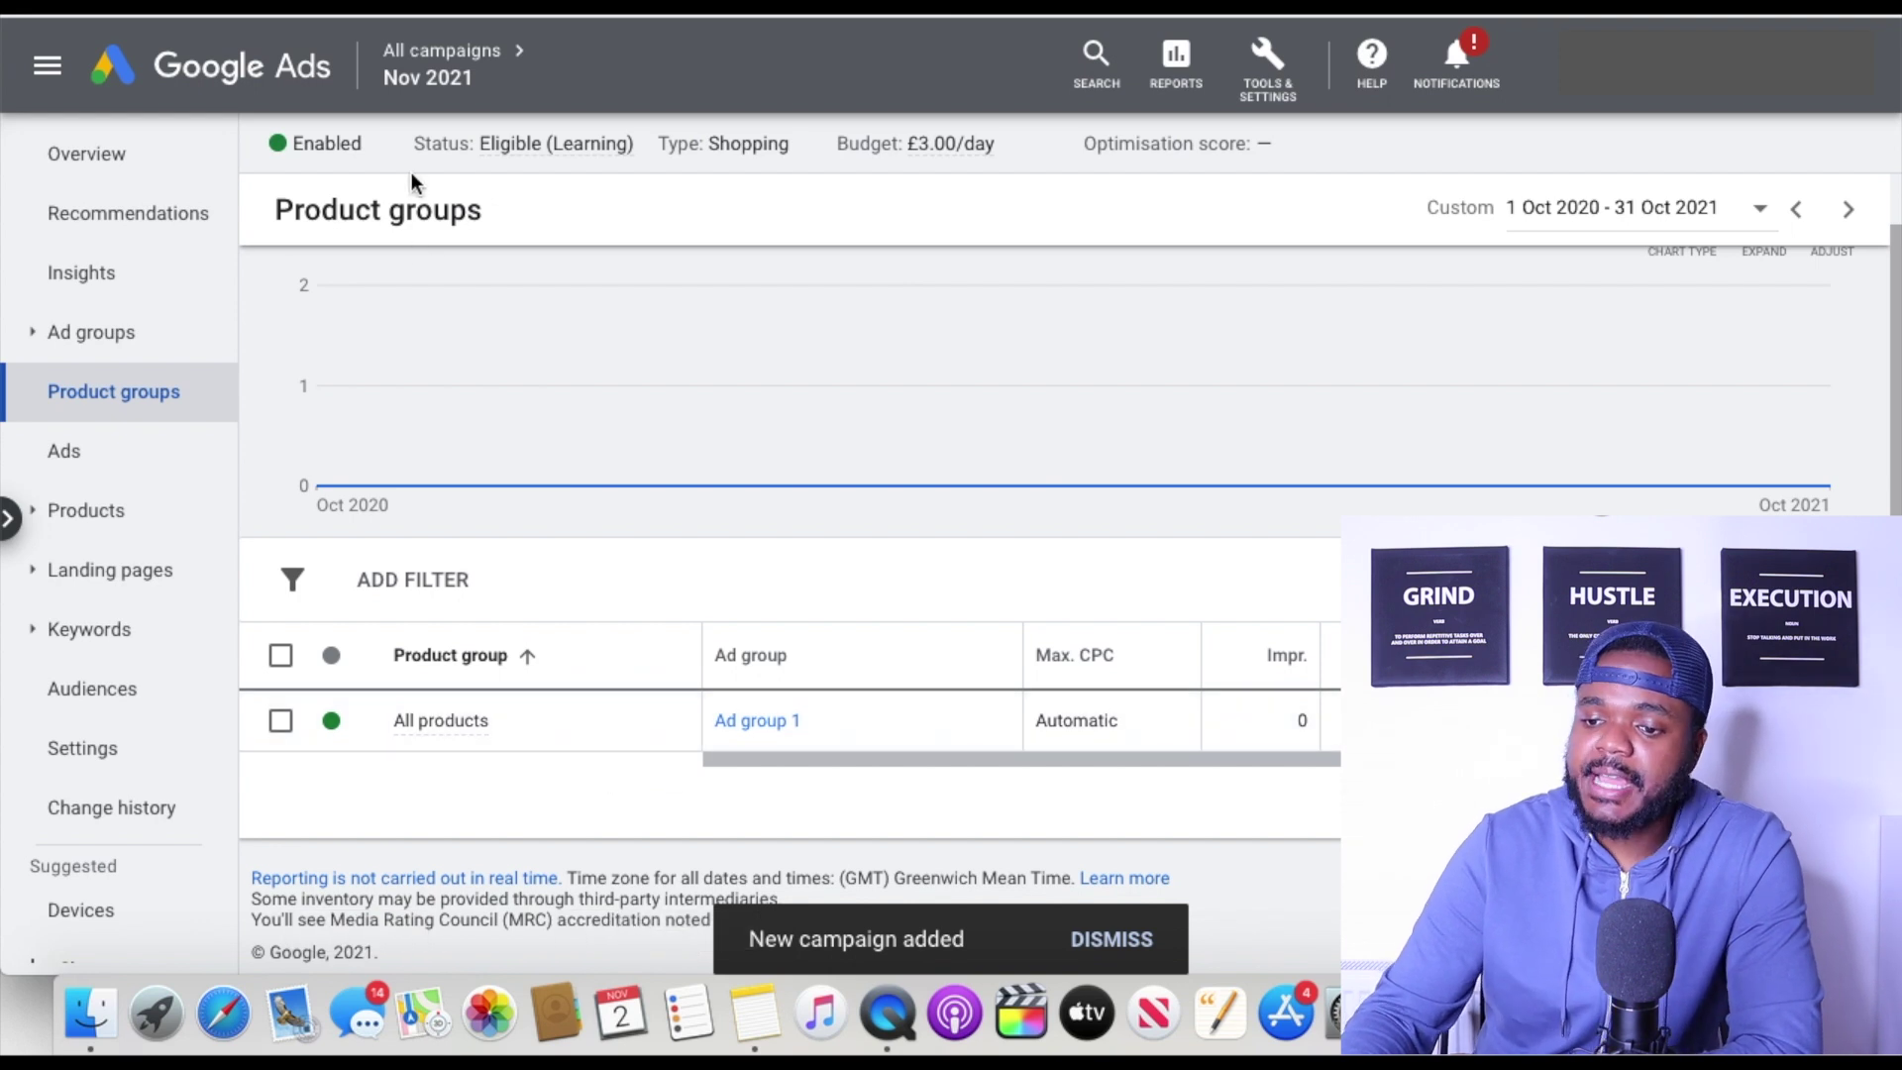
Step: Start subdividing the All products group in Ad group 1 of the new campaign
mouse_move(493, 164)
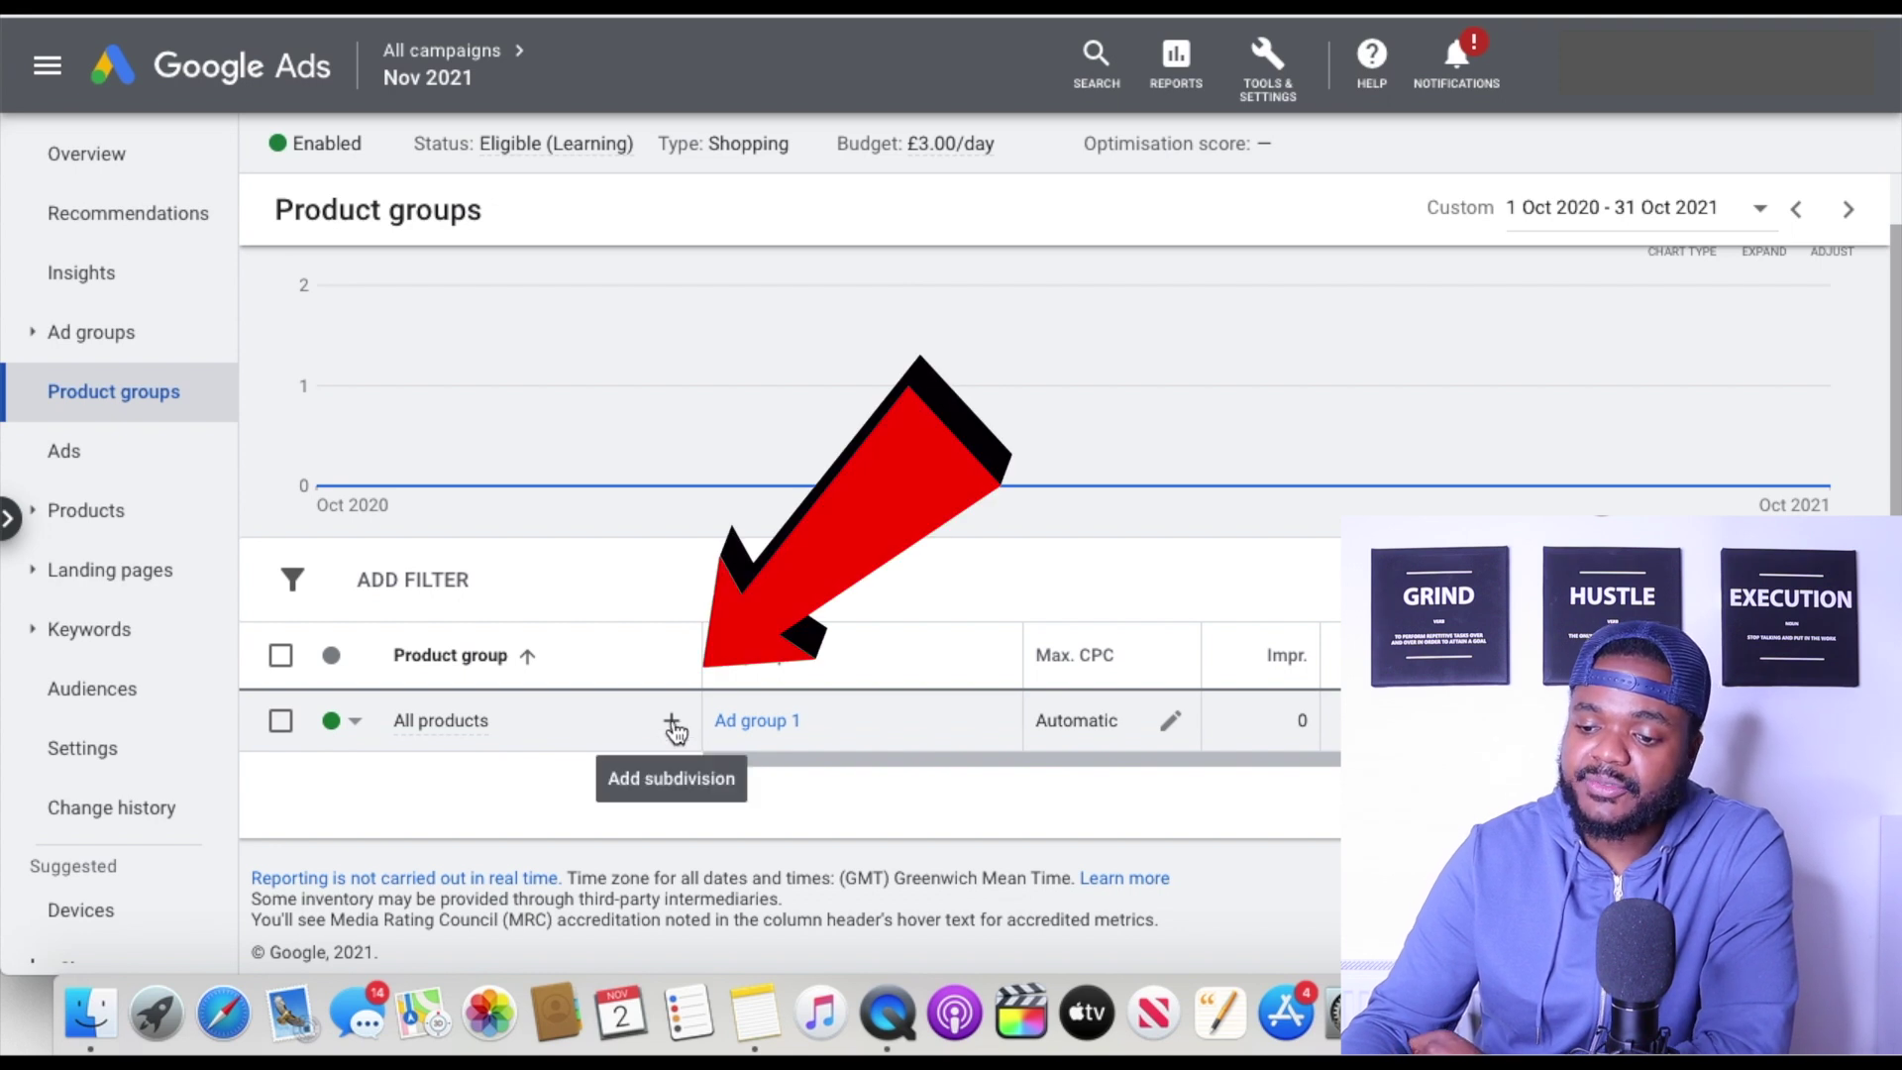
click(669, 723)
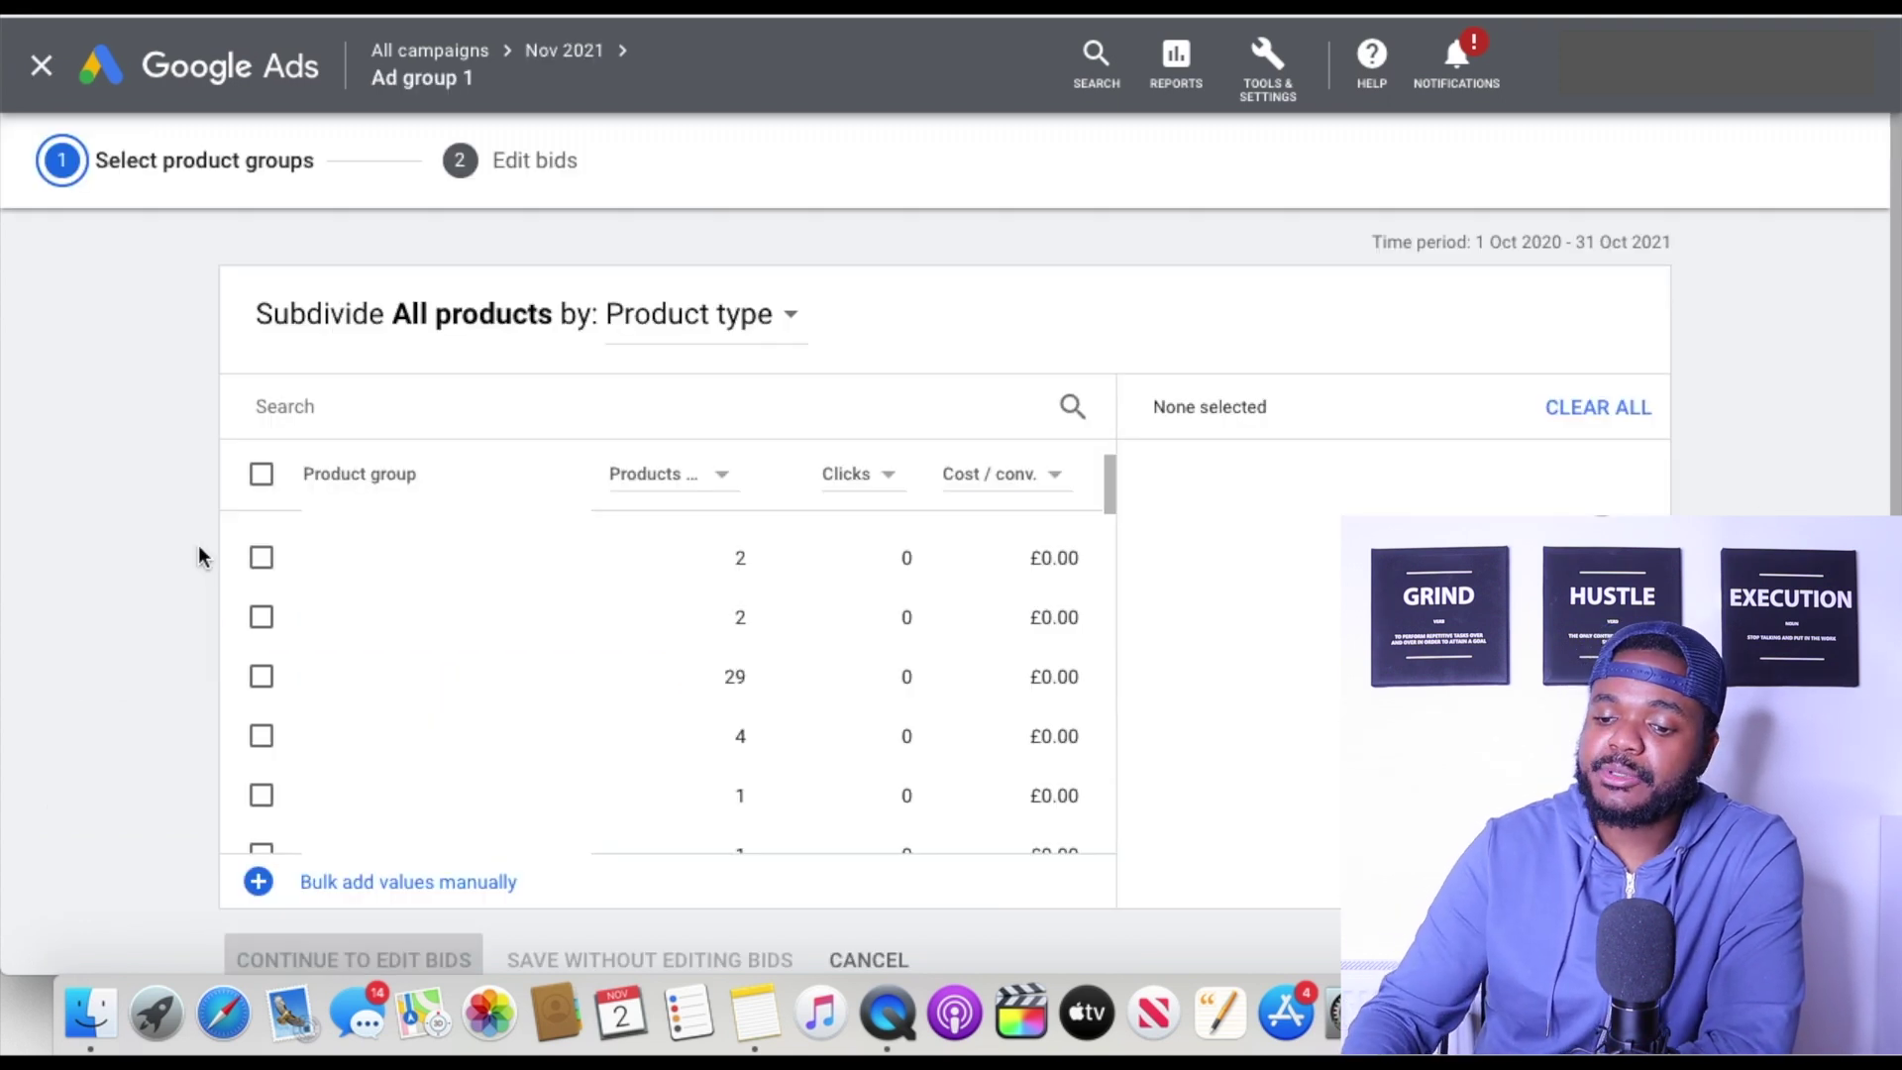
Step: Scroll through the Product type values and their product counts under All products
scroll(287, 614, down, 2)
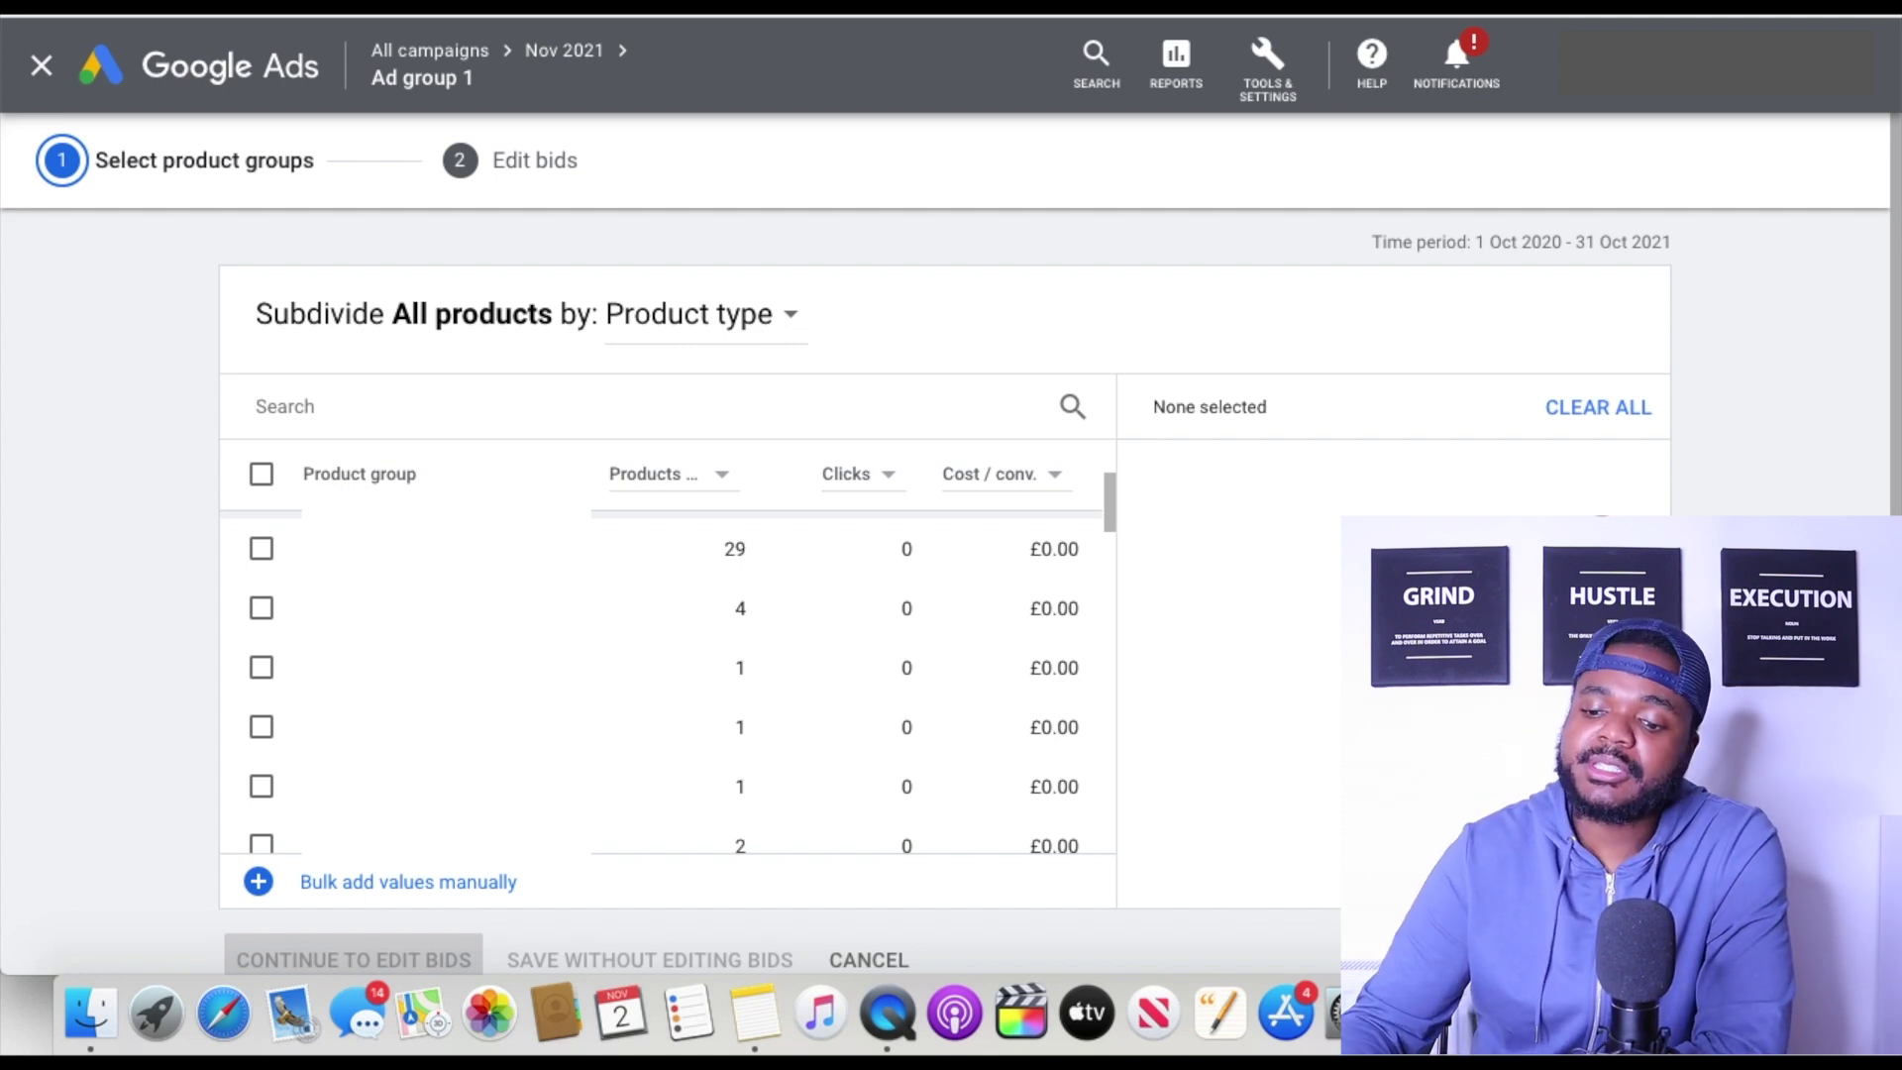
scroll(297, 730, down, 5)
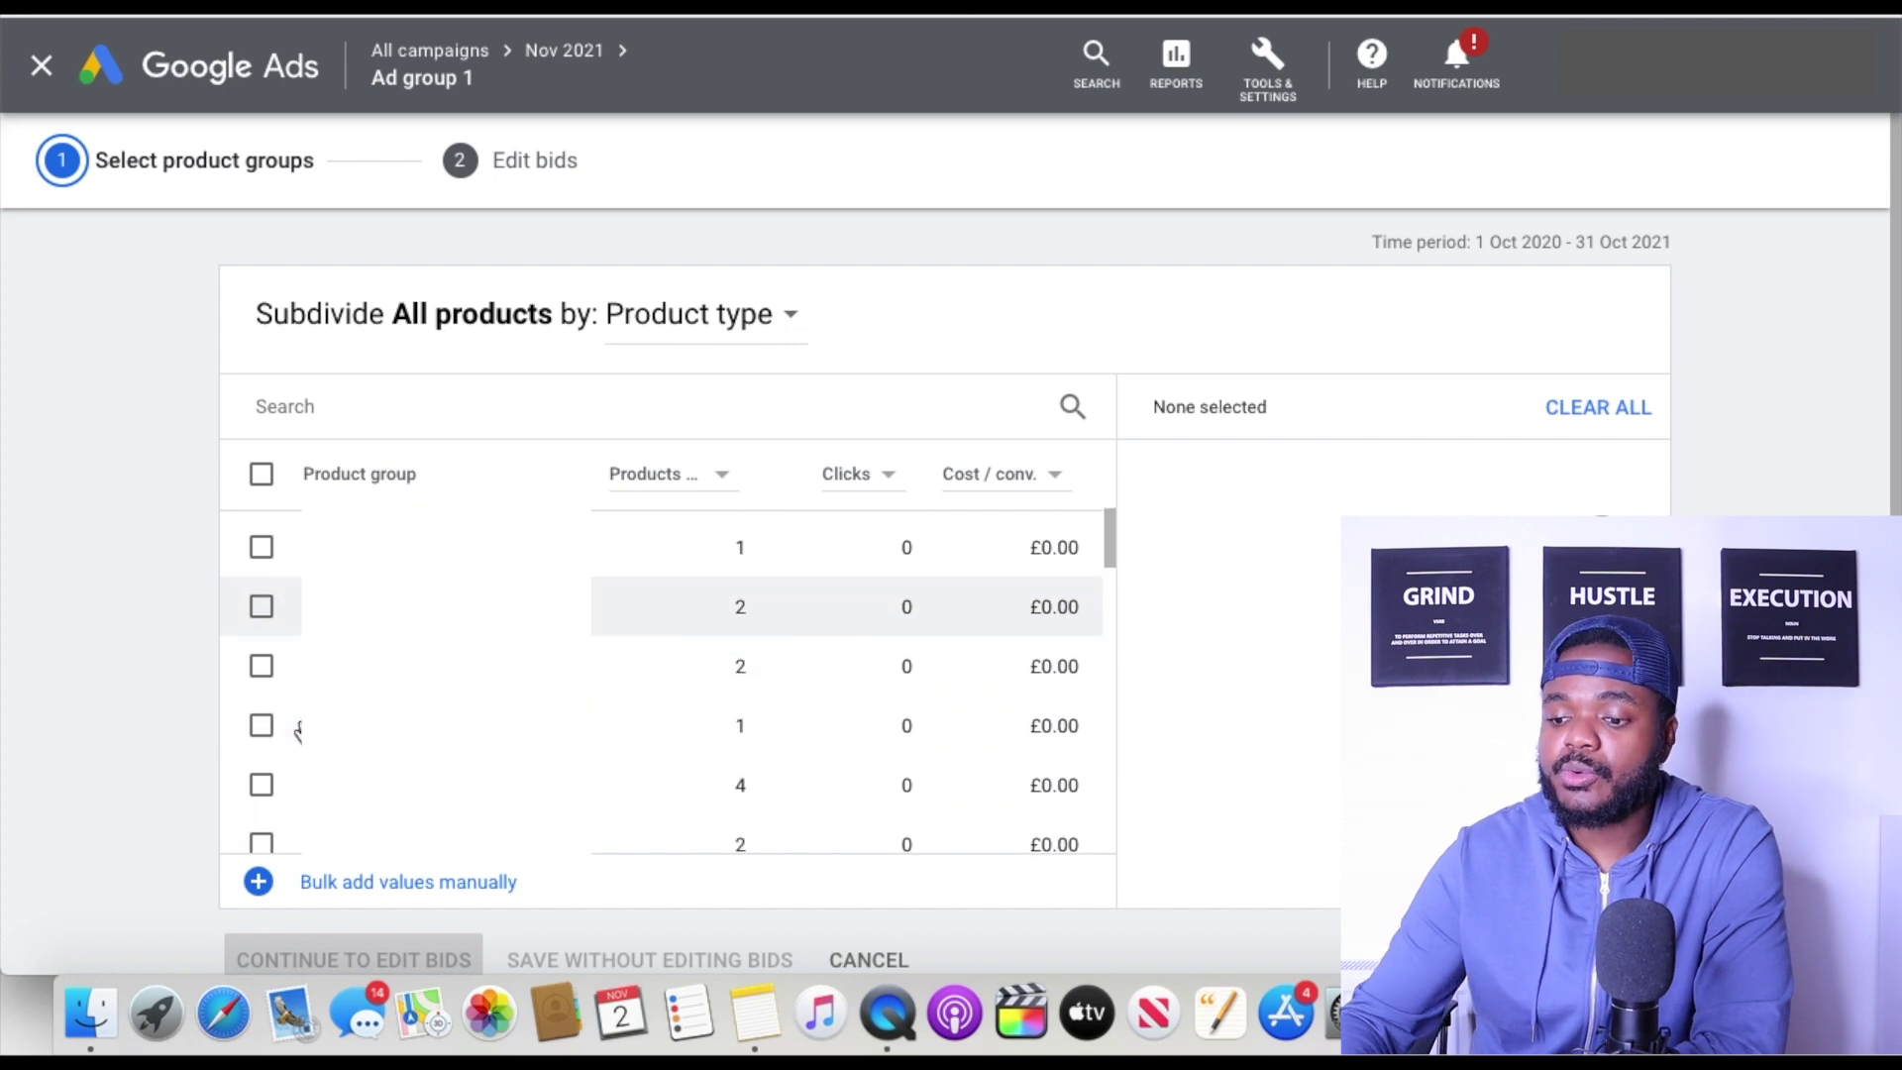